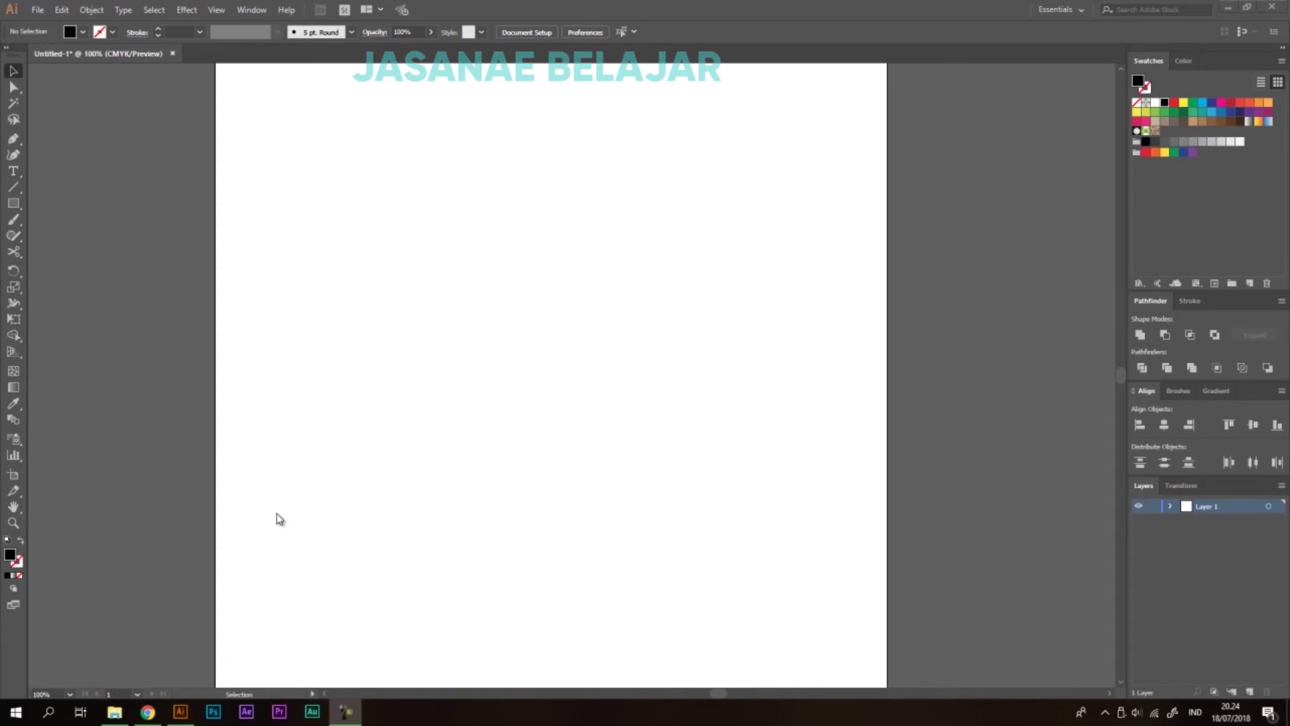
# Add the point text DESIGN on the upper part of the artboard with the Type tool
pyautogui.click(14, 171)
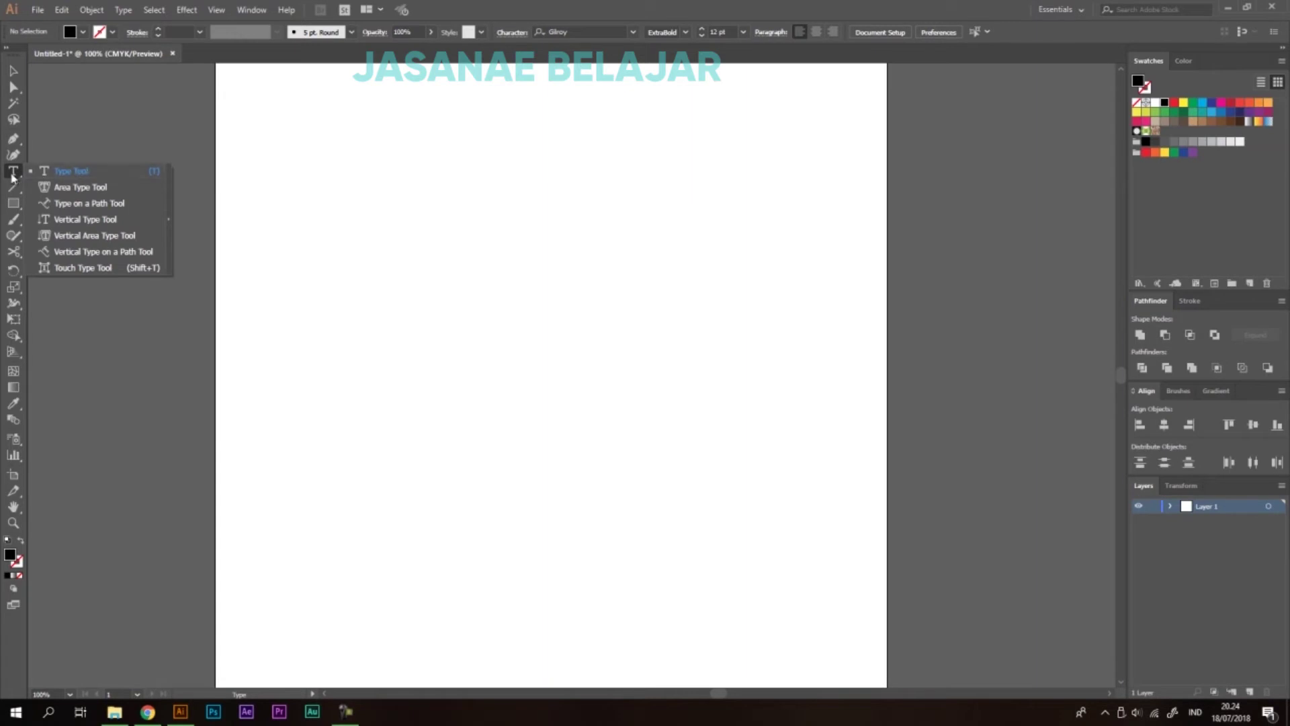
pyautogui.click(13, 172)
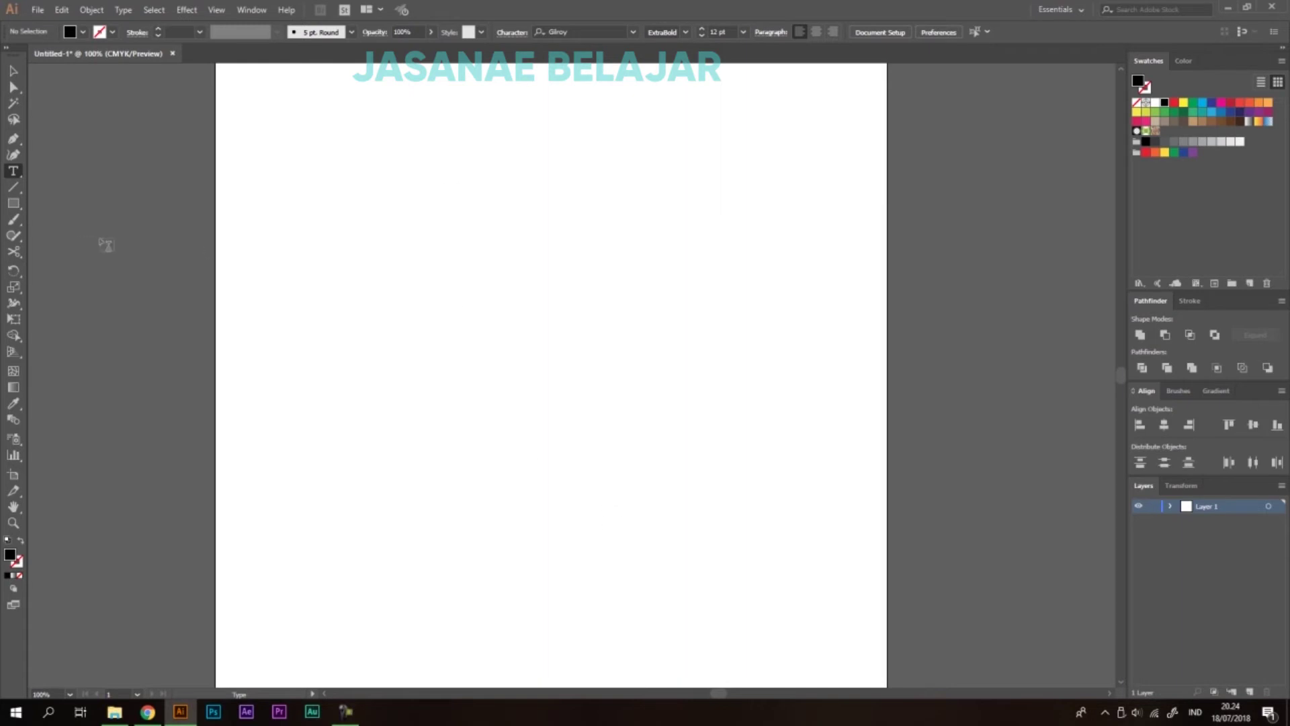
pyautogui.moveTo(17, 169); pyautogui.dragTo(76, 169)
pyautogui.click(488, 238)
pyautogui.write('DESI')
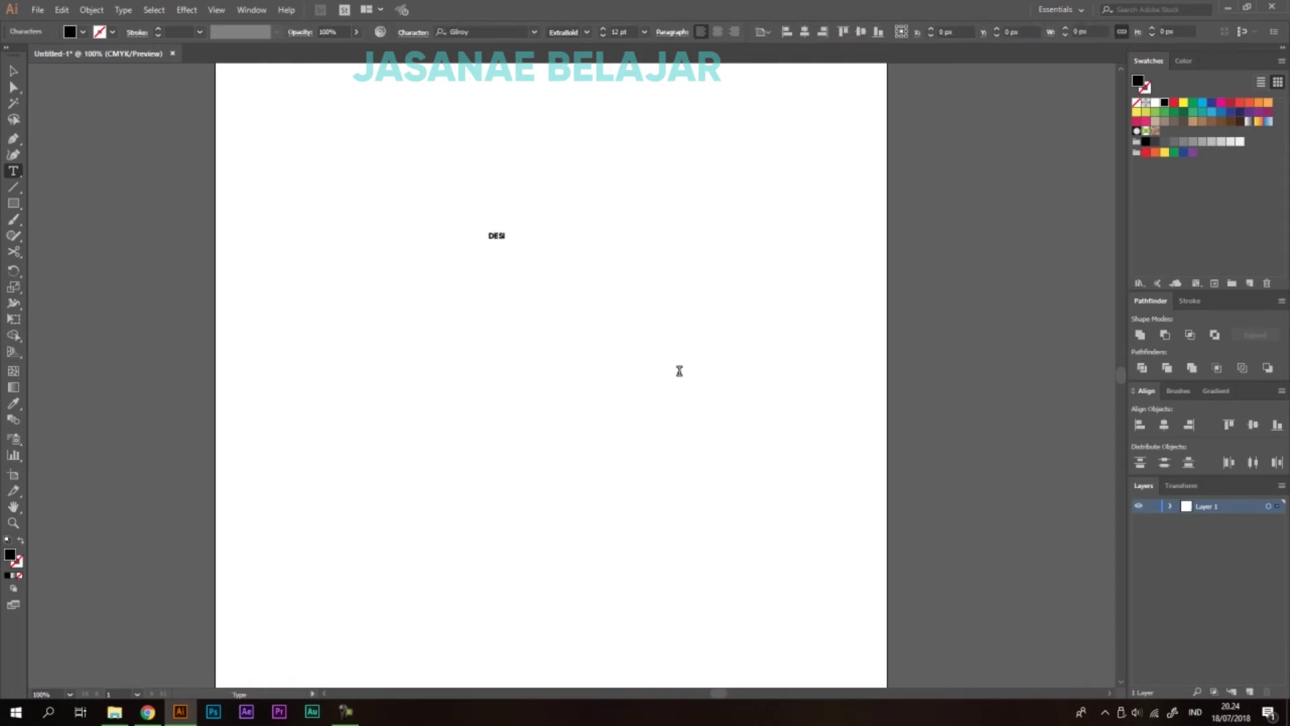
# Enlarge the DESIGN text to about 85 pt and place it near the middle of the artboard
pyautogui.click(14, 75)
pyautogui.moveTo(518, 241); pyautogui.dragTo(646, 376)
pyautogui.moveTo(627, 246)
pyautogui.mouseDown()
pyautogui.moveTo(597, 290)
pyautogui.moveTo(641, 263)
pyautogui.mouseUp()
pyautogui.moveTo(608, 312)
pyautogui.mouseDown()
pyautogui.moveTo(611, 352)
pyautogui.moveTo(614, 332)
pyautogui.mouseUp()
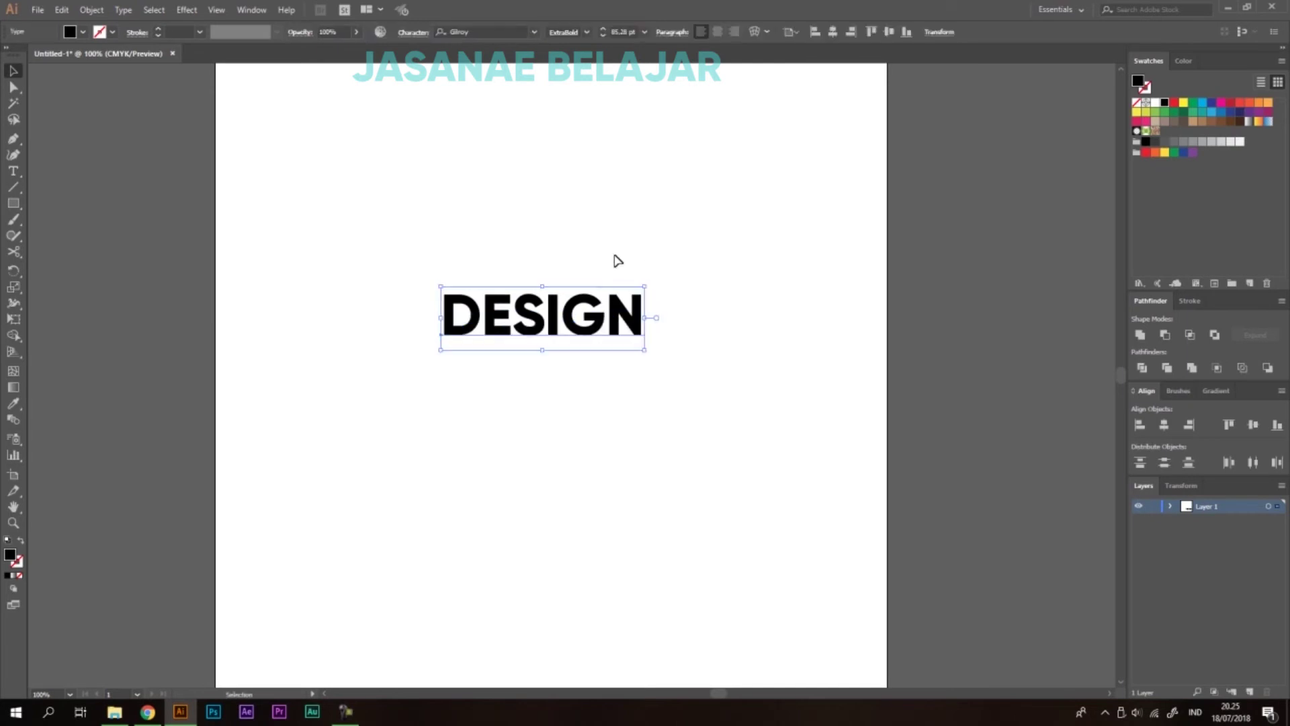
pyautogui.click(534, 32)
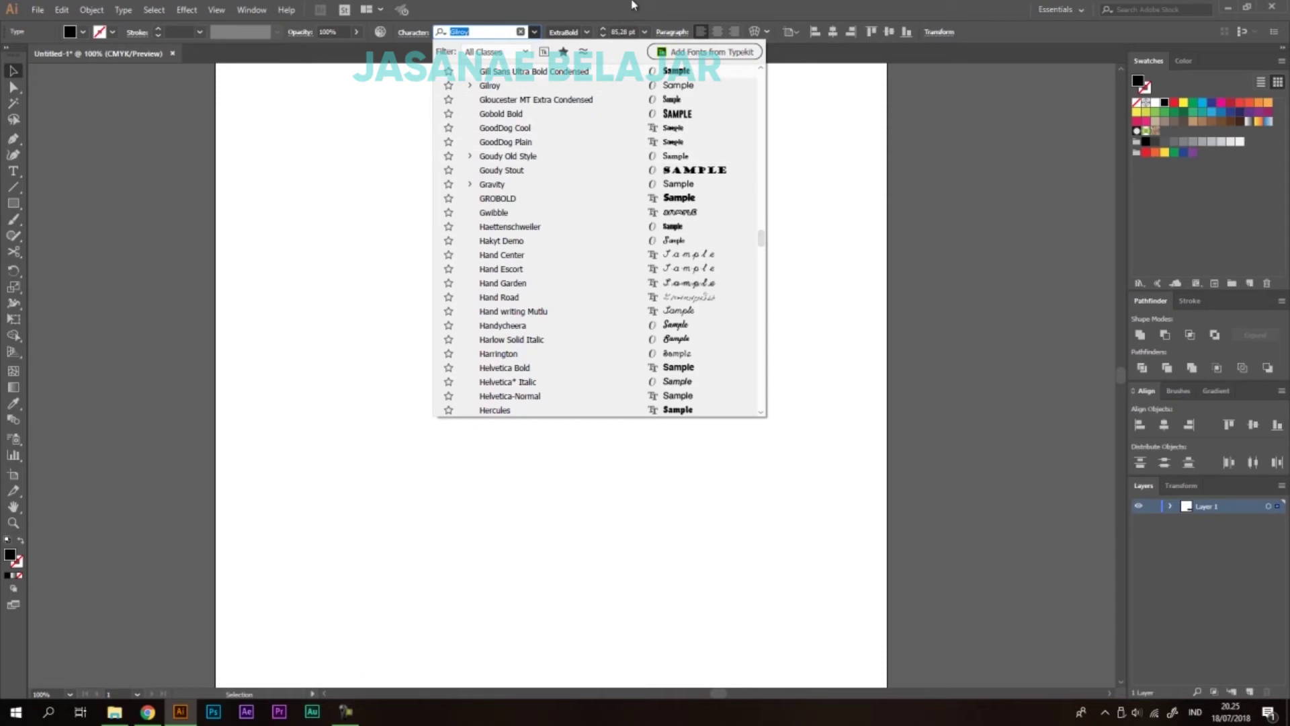
pyautogui.click(1029, 65)
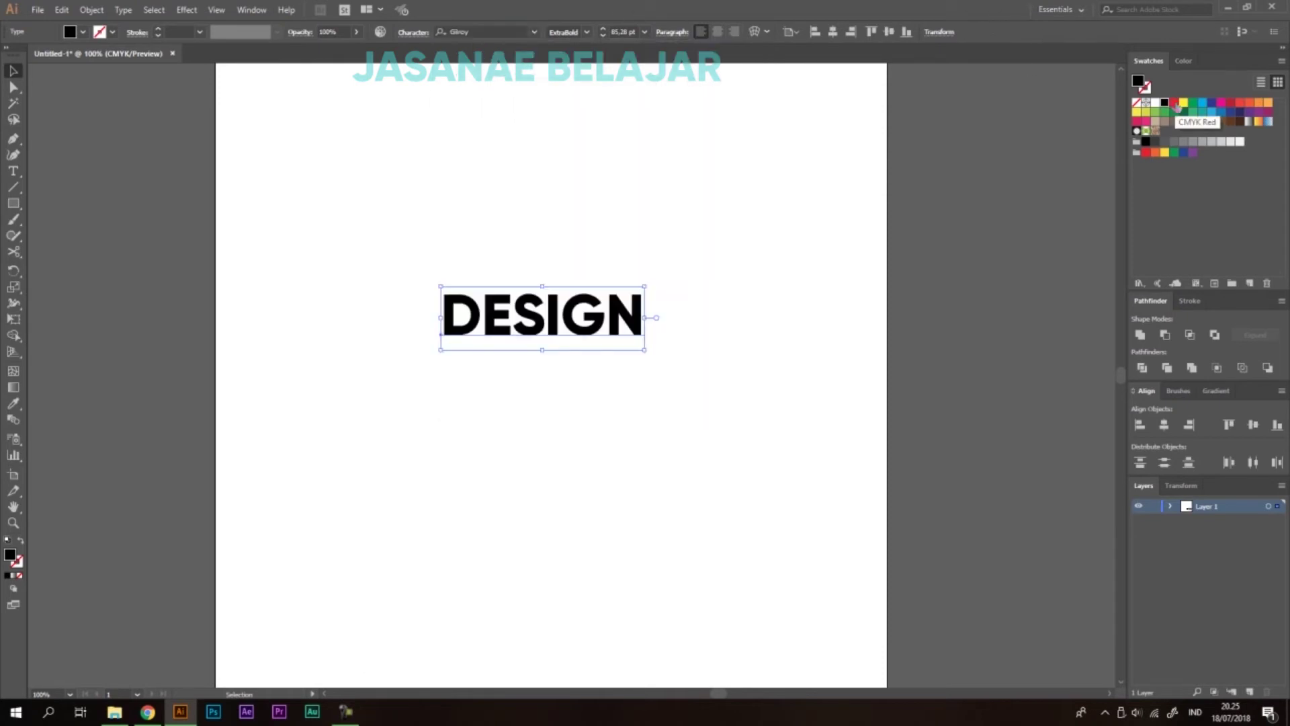
# Try a few swatches on the DESIGN text and fill it with dark blue
pyautogui.click(1193, 103)
pyautogui.click(1241, 102)
pyautogui.click(1211, 102)
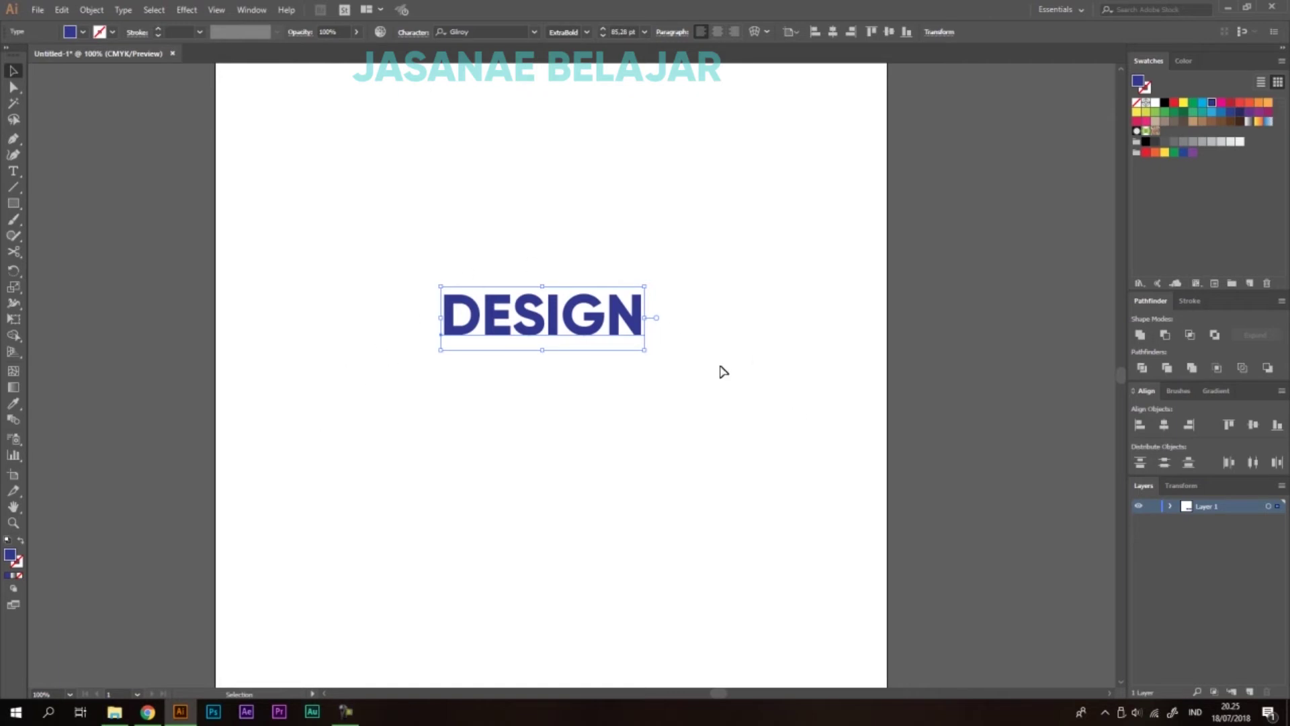
# Apply an envelope mesh with 4 rows and 4 columns to the DESIGN text
pyautogui.moveTo(754, 211); pyautogui.dragTo(393, 403)
pyautogui.click(768, 32)
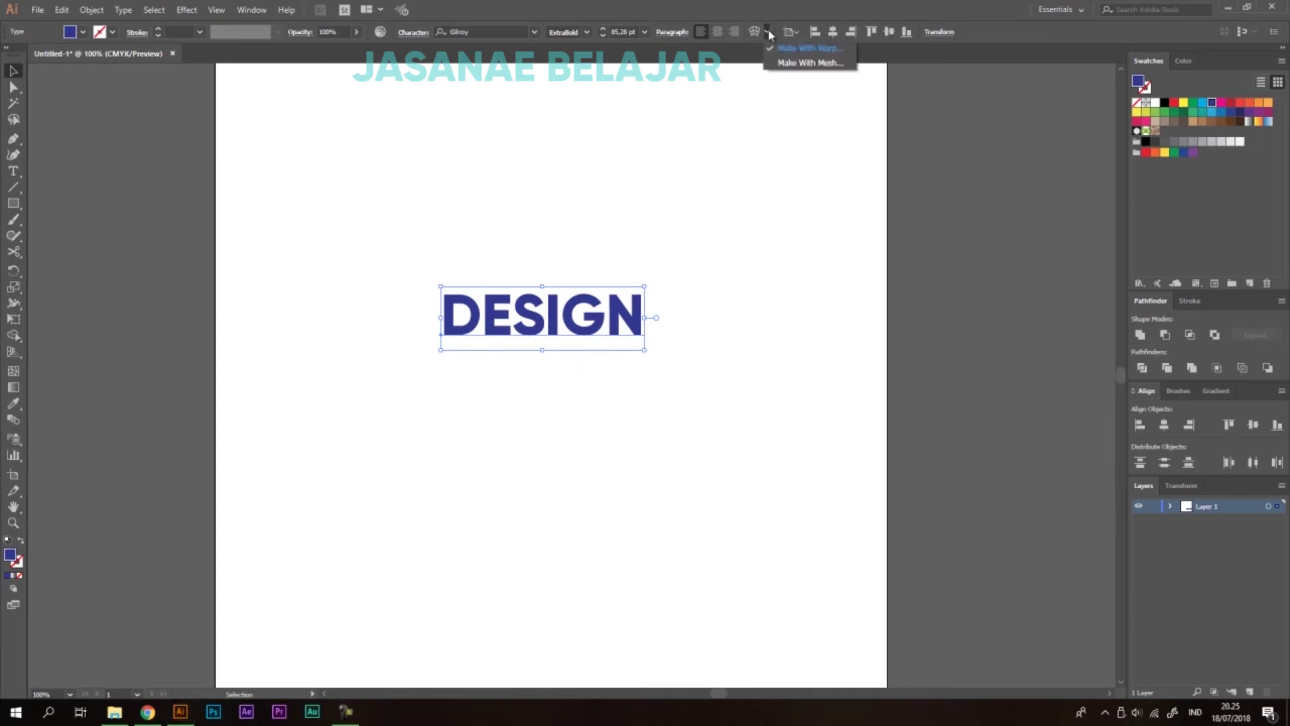
pyautogui.click(821, 63)
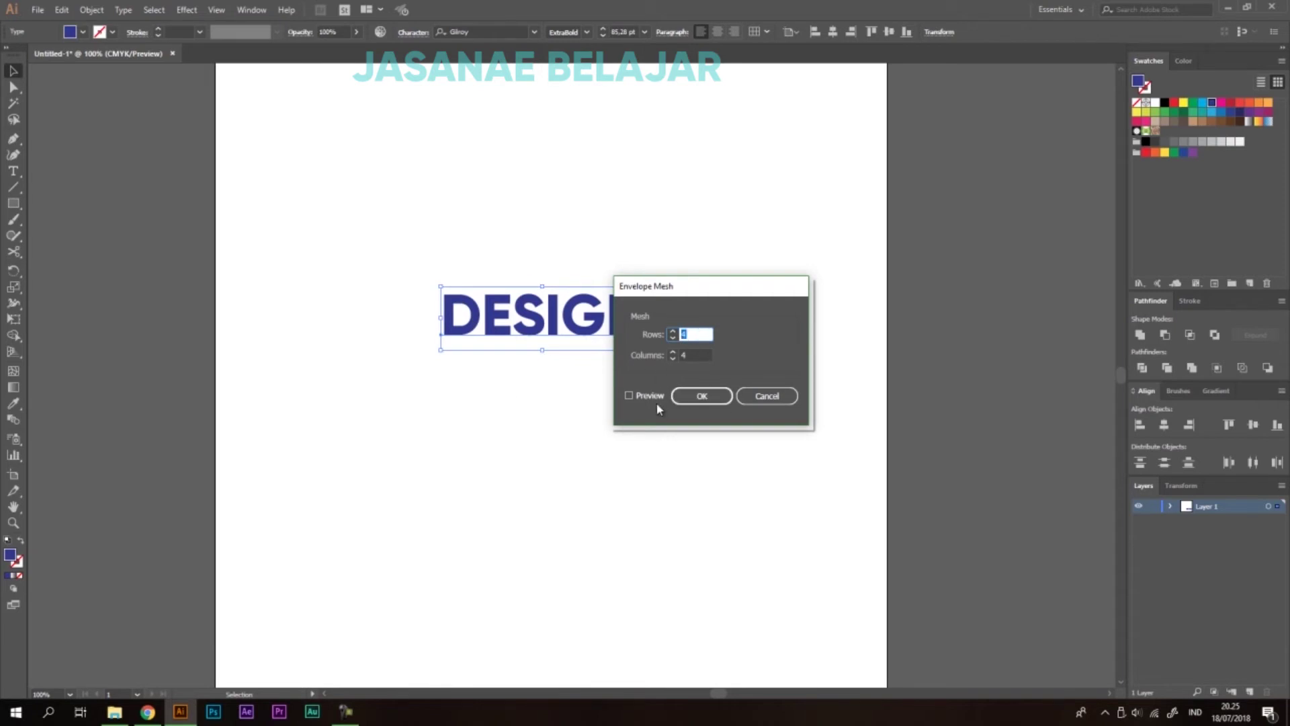
pyautogui.click(628, 397)
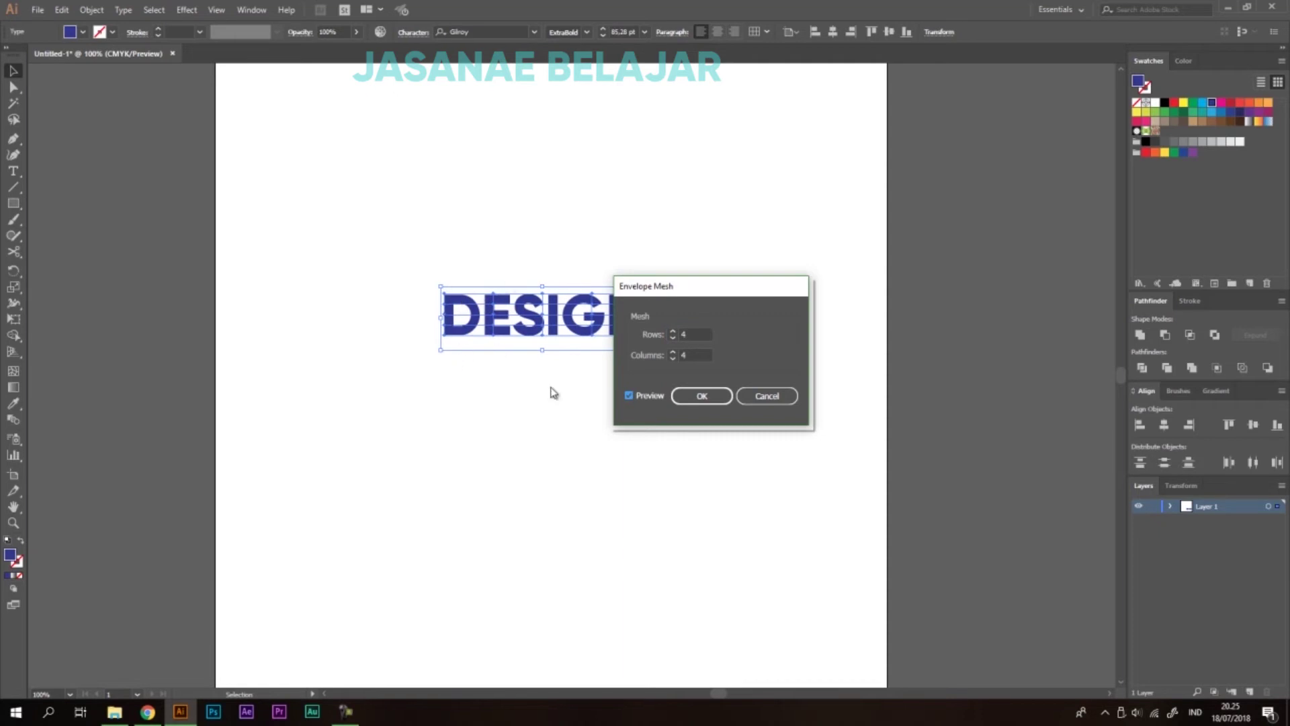
pyautogui.click(702, 396)
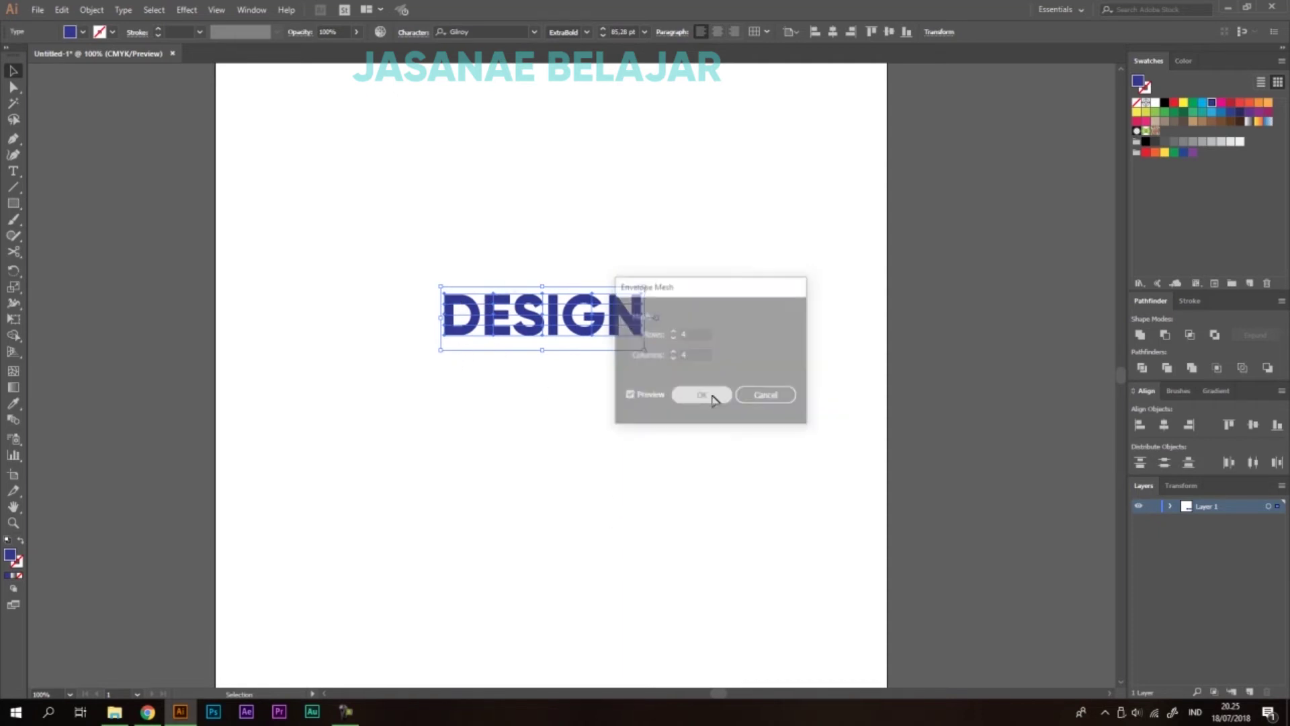
# Distort the mesh by pulling the upper point above the E upward and the lower-right corner point outward
pyautogui.keyDown('alt'); pyautogui.scroll(2, 517, 288); pyautogui.keyUp('alt')
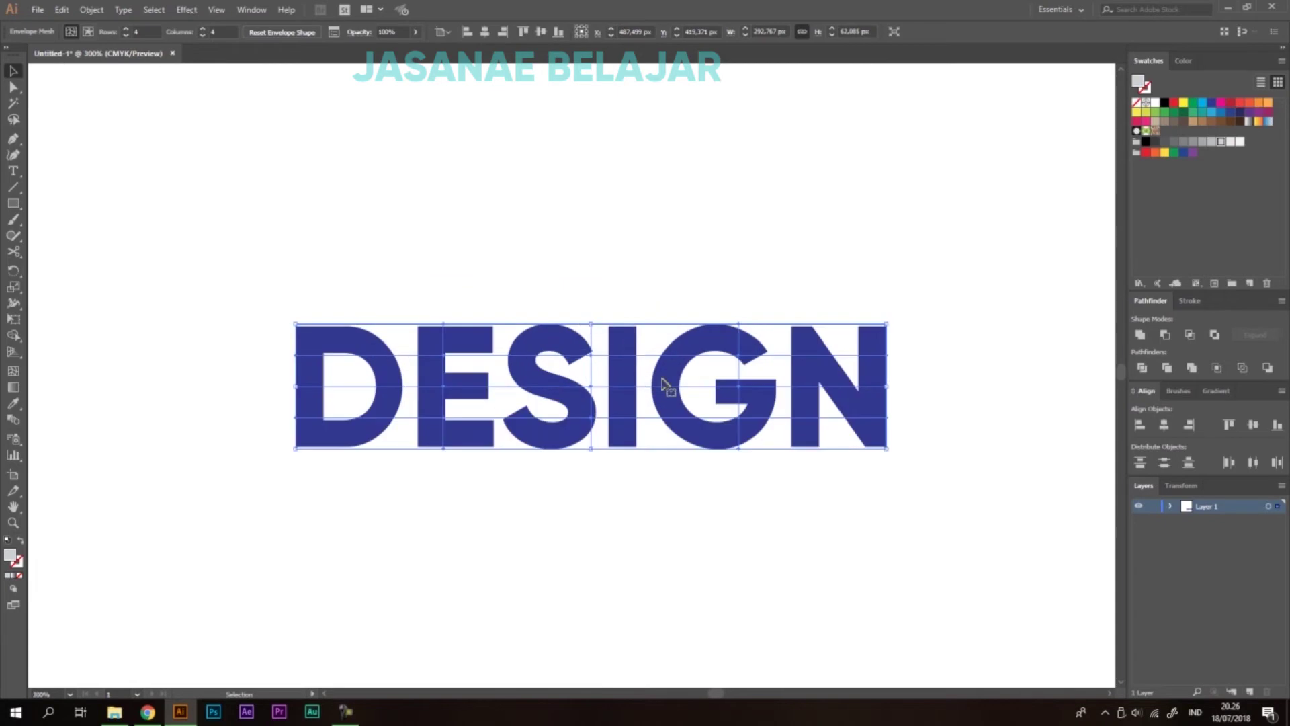
pyautogui.click(13, 87)
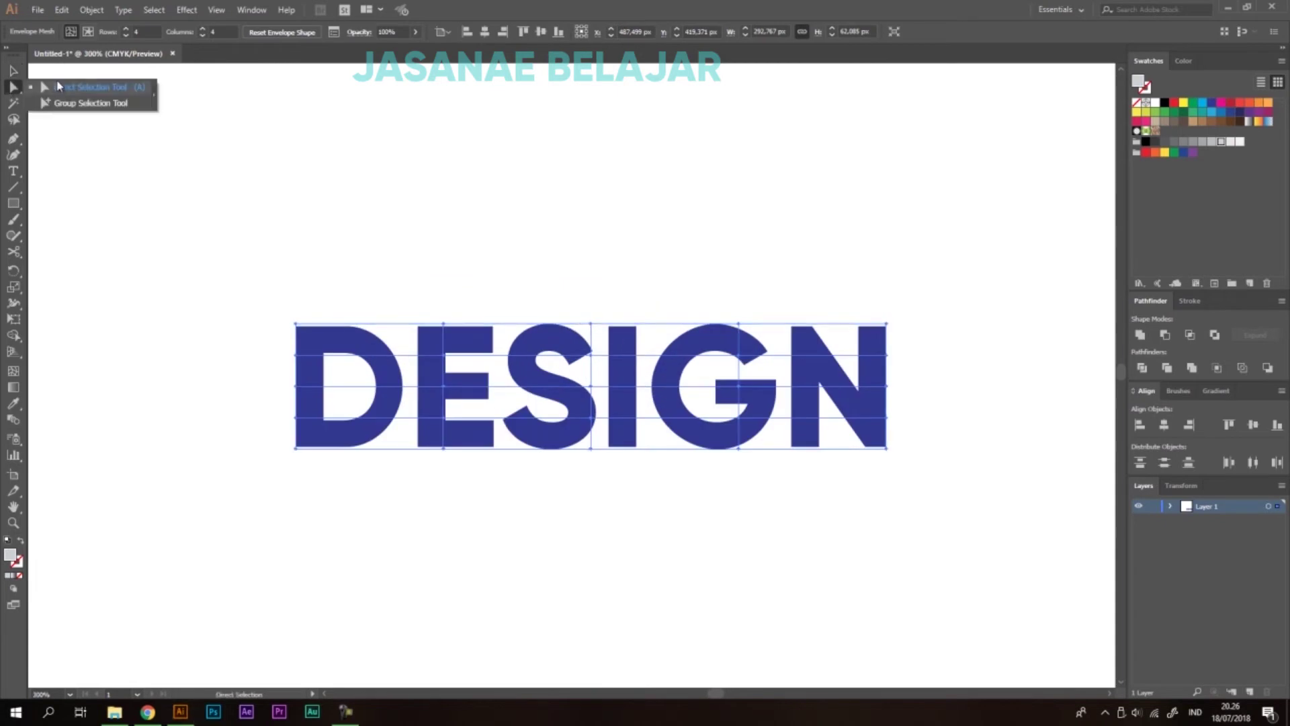
pyautogui.moveTo(443, 324); pyautogui.dragTo(443, 232)
pyautogui.moveTo(887, 448); pyautogui.dragTo(970, 452)
pyautogui.scroll(-1, 705, 331)
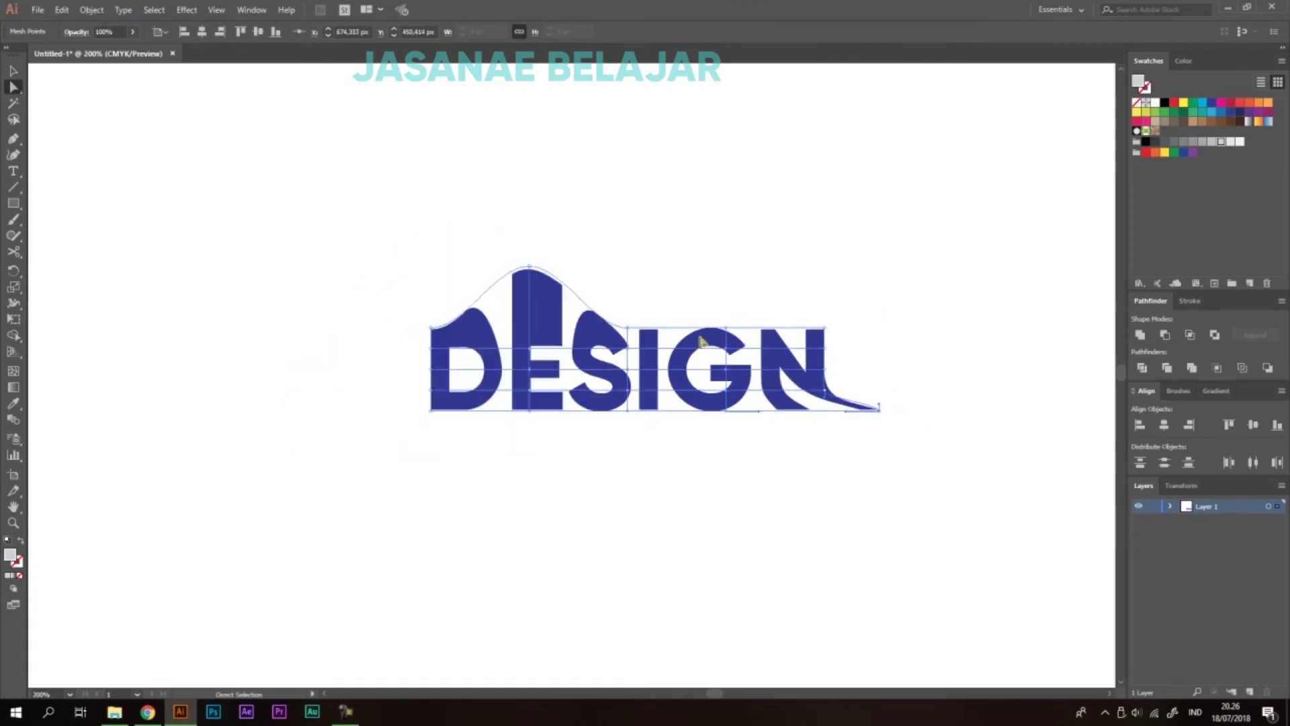
pyautogui.press('v')
pyautogui.click(815, 293)
pyautogui.scroll(-2, 483, 355)
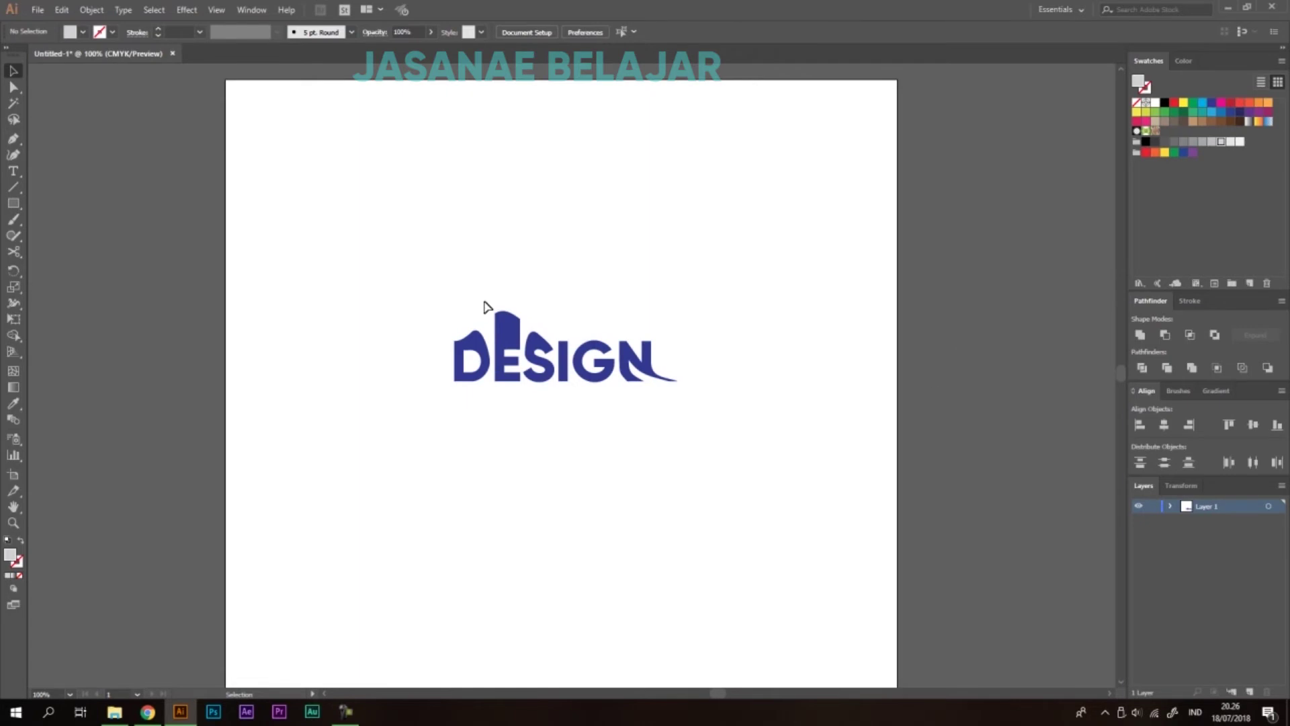
# Undo the mesh point distortions and the envelope mesh on the DESIGN text
pyautogui.scroll(1, 574, 298)
pyautogui.hotkey('ctrl', 'z')
pyautogui.hotkey('ctrl', 'z')
pyautogui.hotkey('ctrl', 'z')
pyautogui.hotkey('ctrl', 'z')
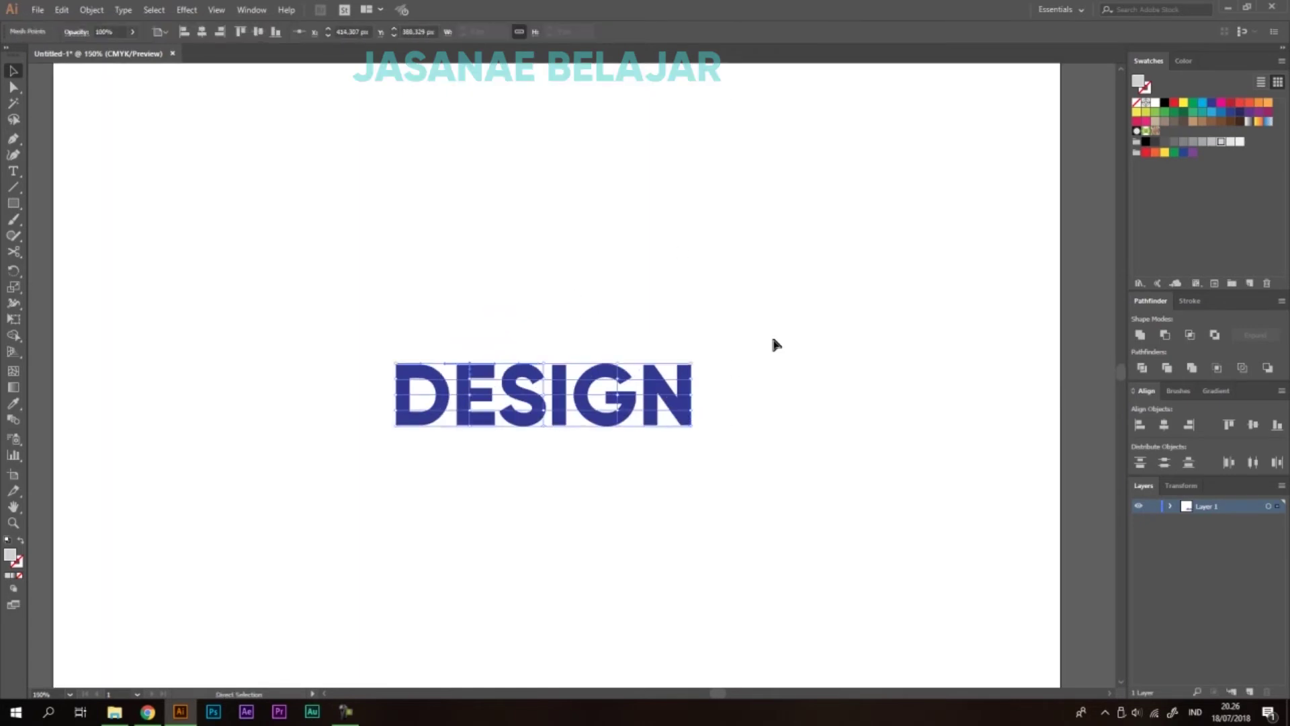
pyautogui.hotkey('ctrl', 'z')
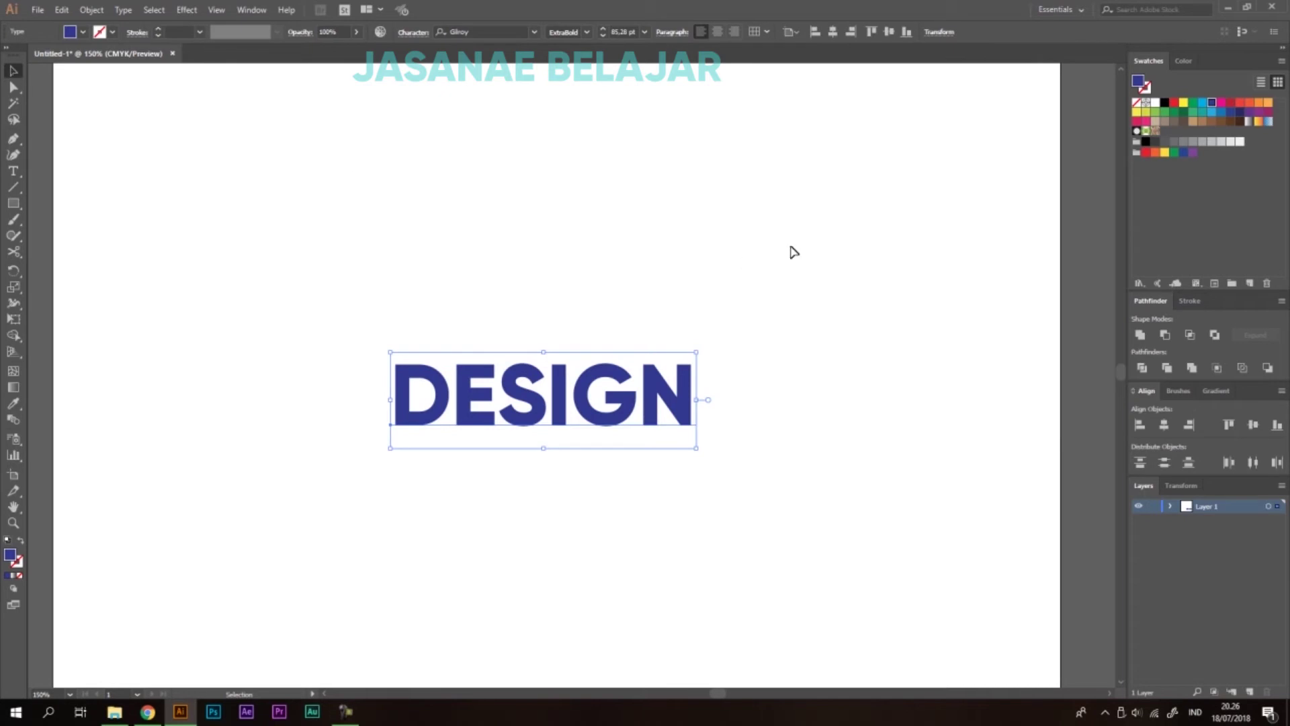
# Set up a warp envelope on the DESIGN text, trying the Arch and Flag styles and settling on Arc
pyautogui.click(767, 33)
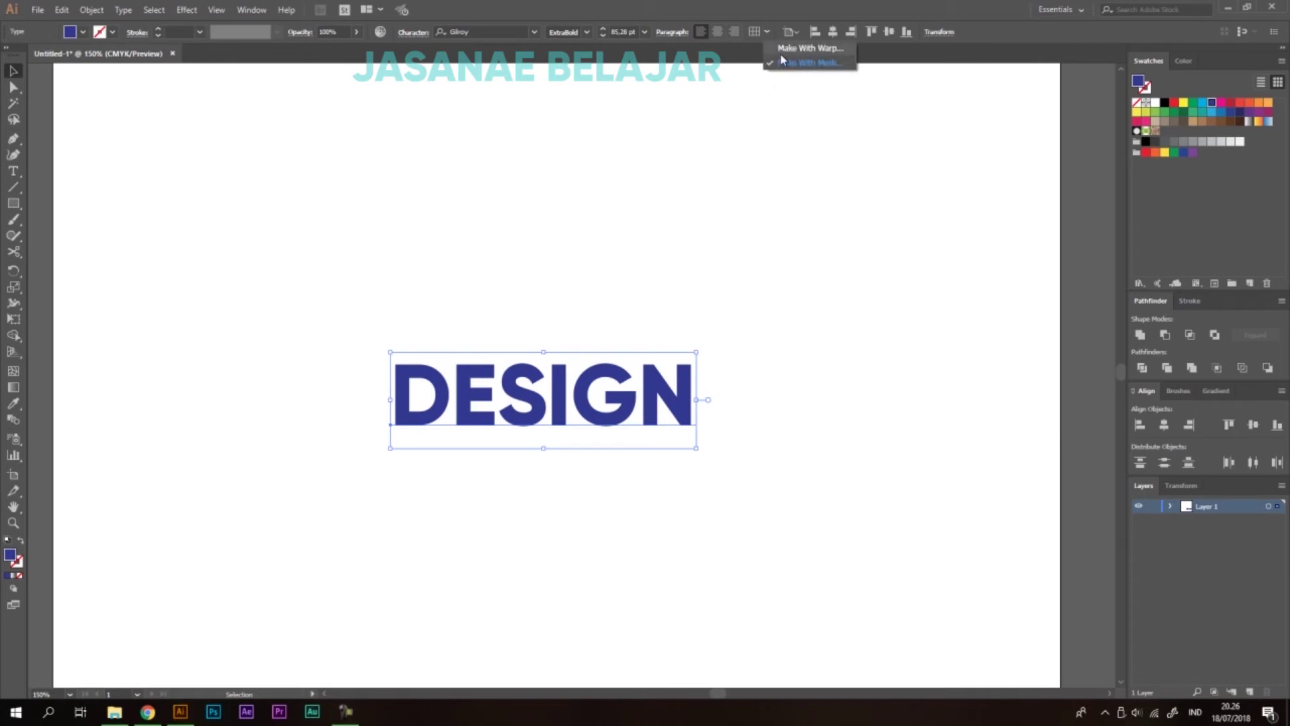
pyautogui.click(813, 48)
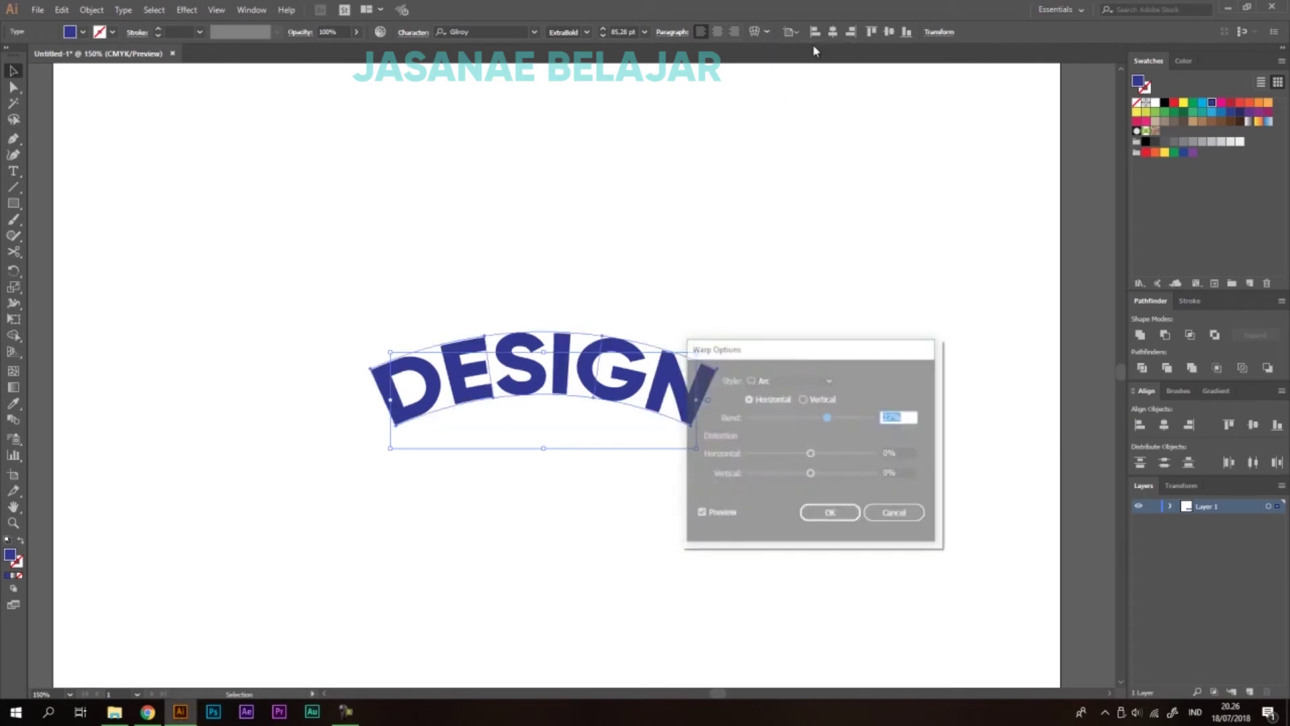
pyautogui.moveTo(787, 352); pyautogui.dragTo(903, 212)
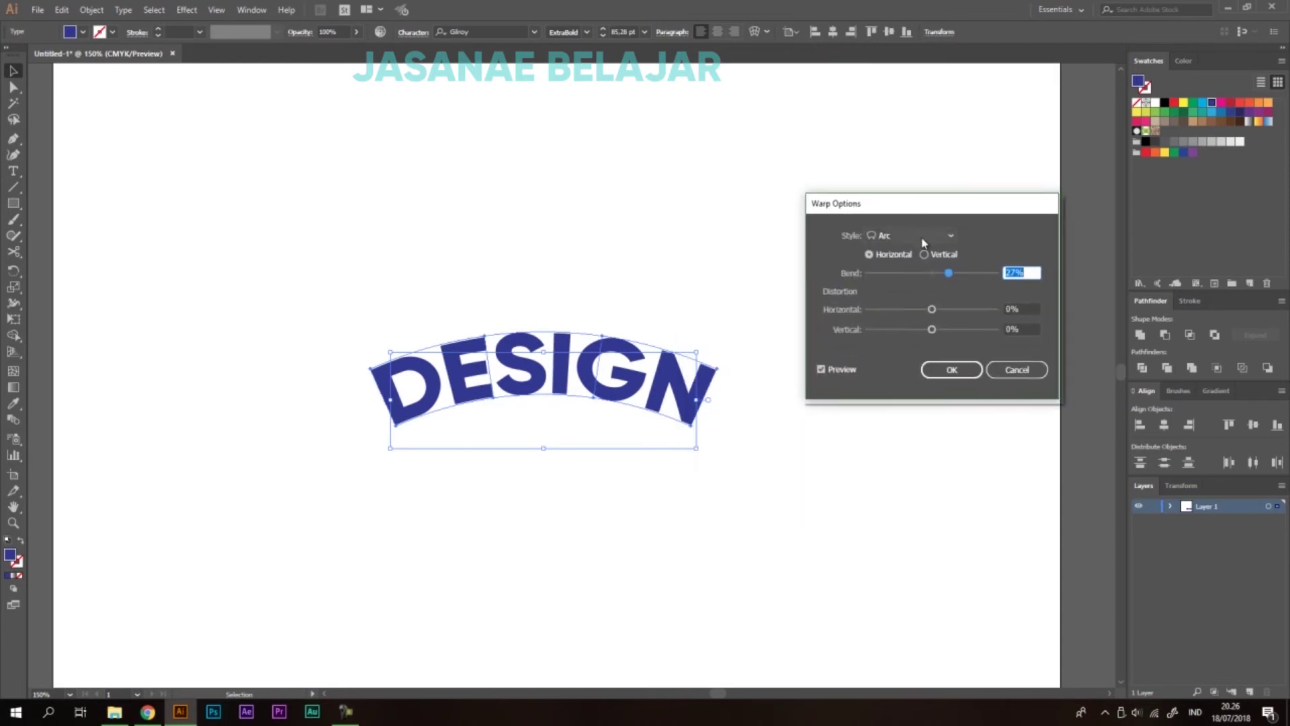
pyautogui.click(900, 235)
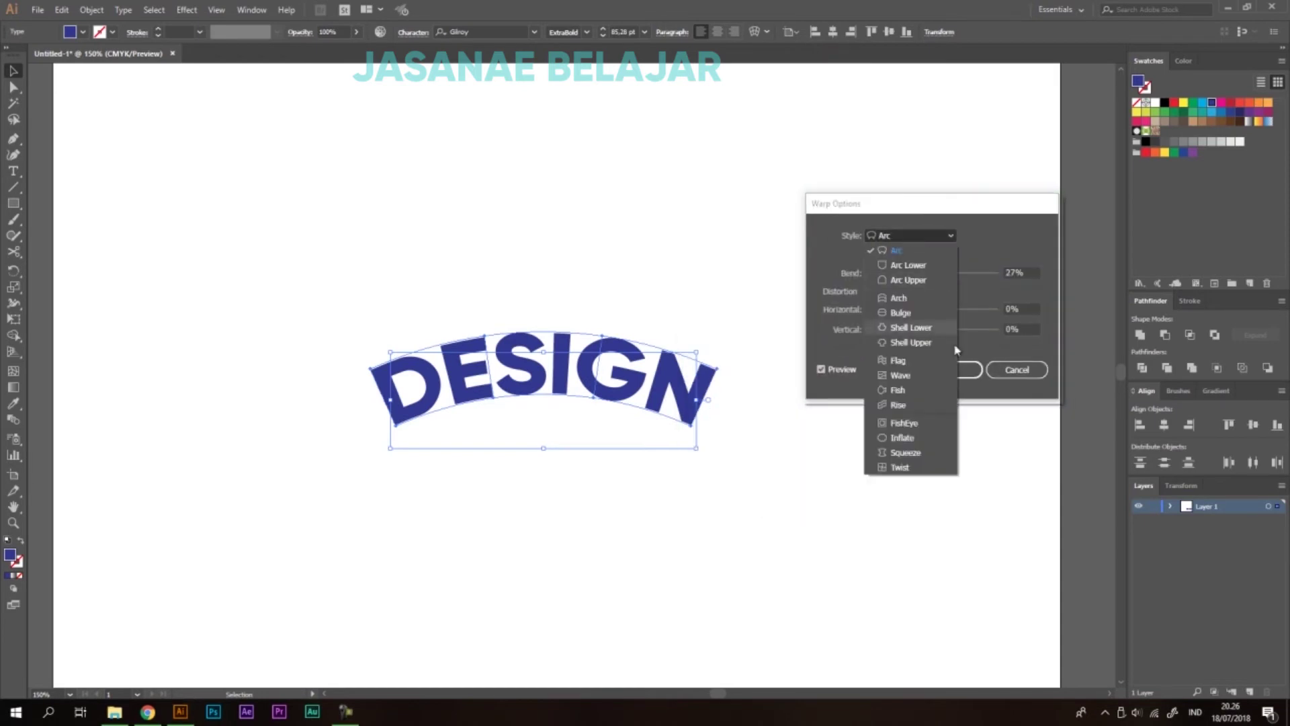
pyautogui.click(915, 295)
pyautogui.click(900, 235)
pyautogui.click(907, 360)
pyautogui.click(897, 236)
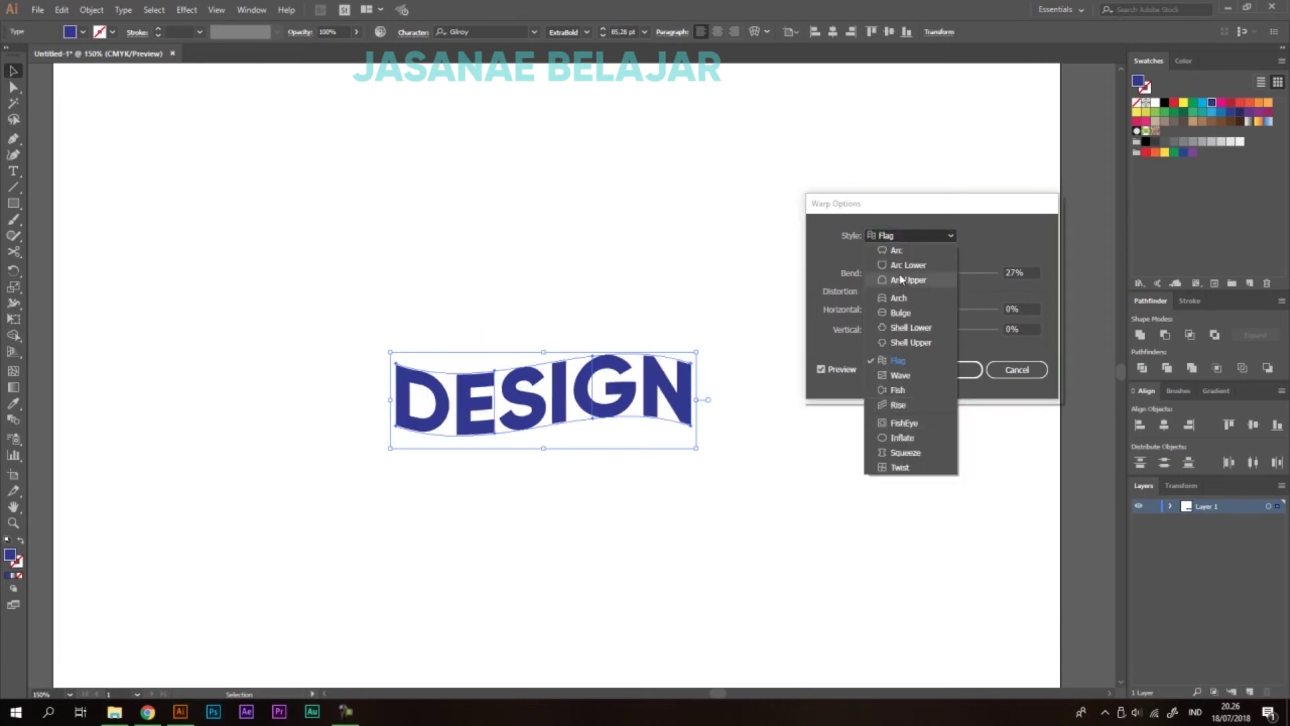
pyautogui.click(902, 249)
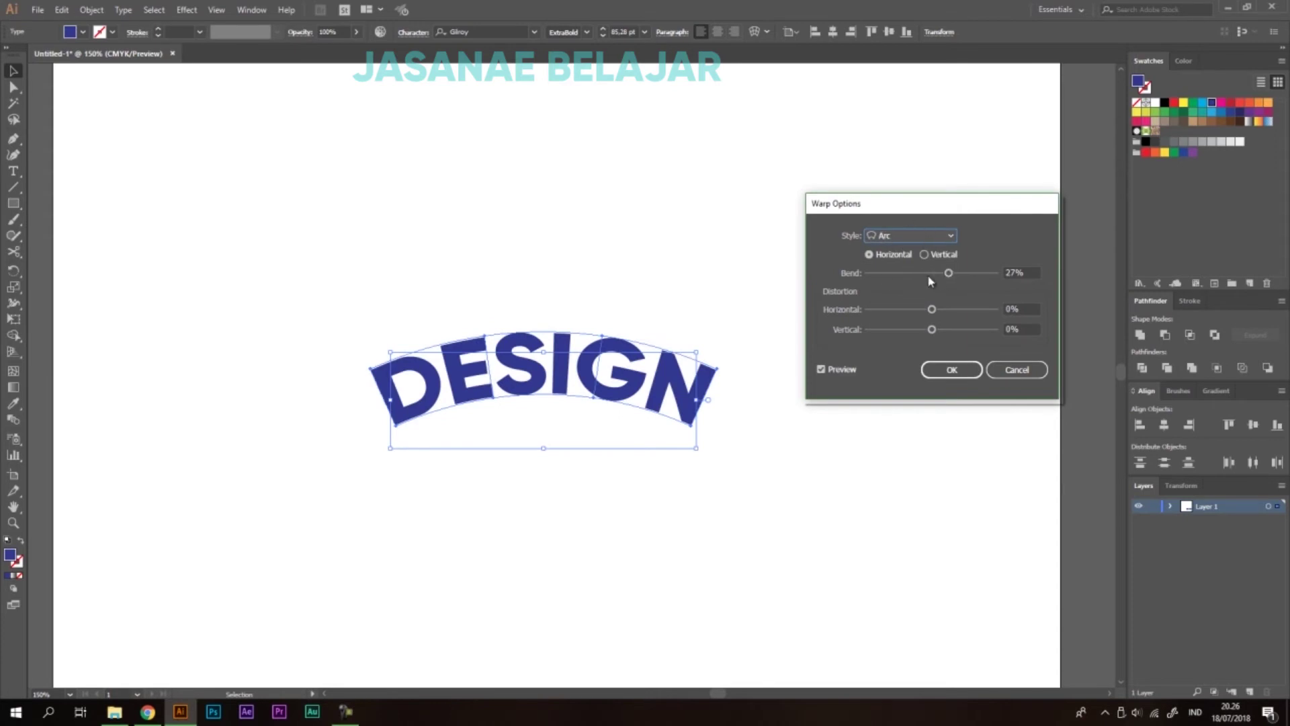
# Try a reversed bend, return Bend to 27%, and try distortions of 51% horizontal and -51% vertical on the Arc warp
pyautogui.moveTo(921, 273); pyautogui.dragTo(914, 274)
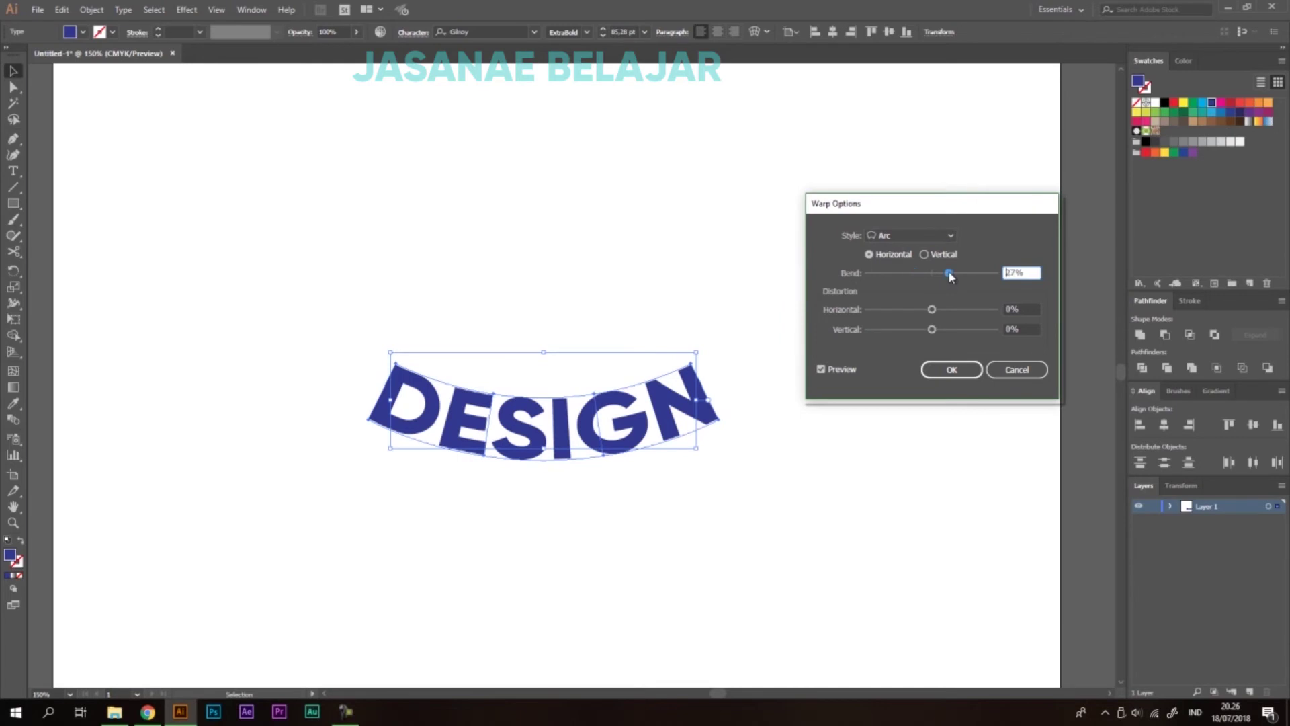
pyautogui.click(950, 274)
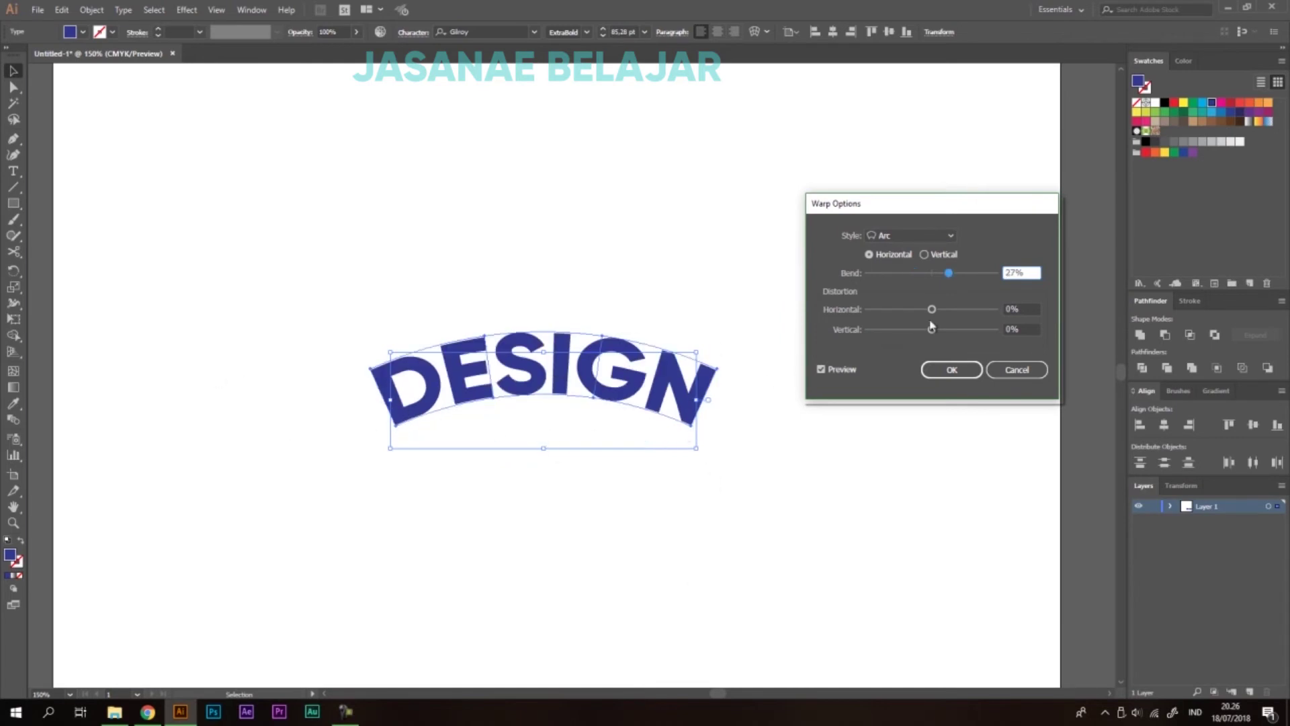
pyautogui.click(951, 309)
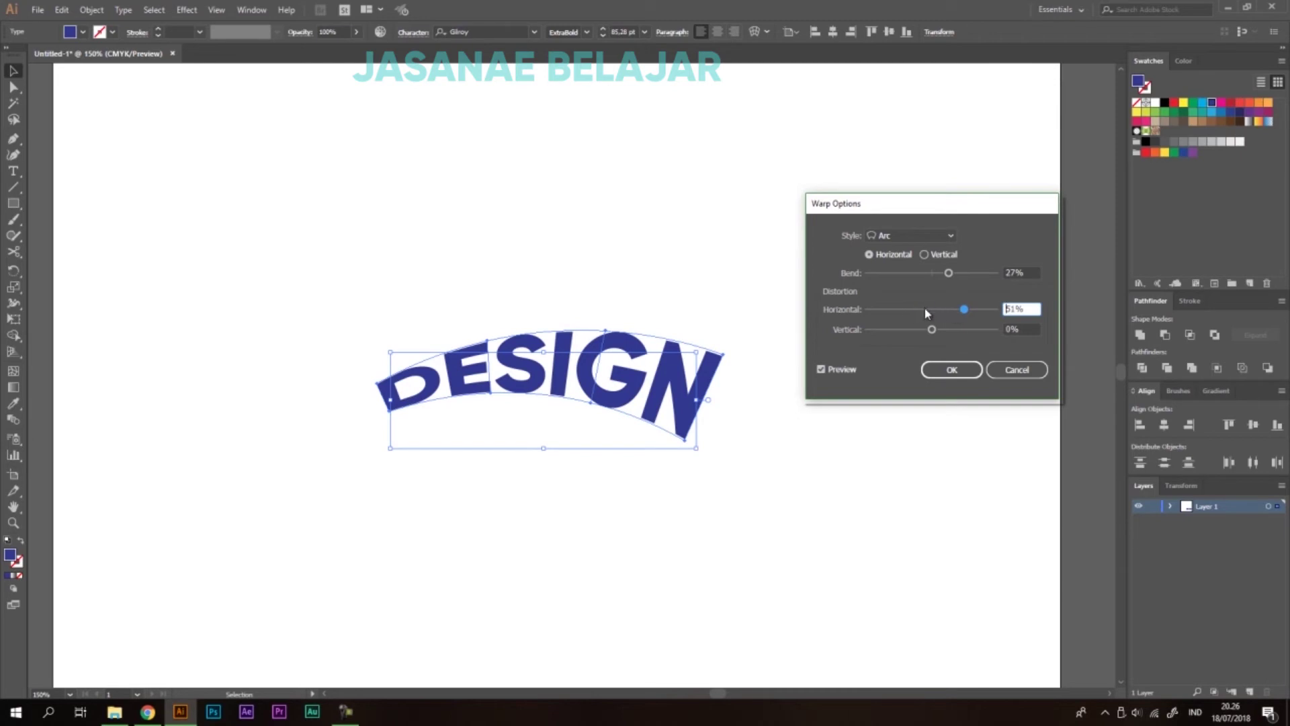
pyautogui.moveTo(927, 334); pyautogui.dragTo(902, 334)
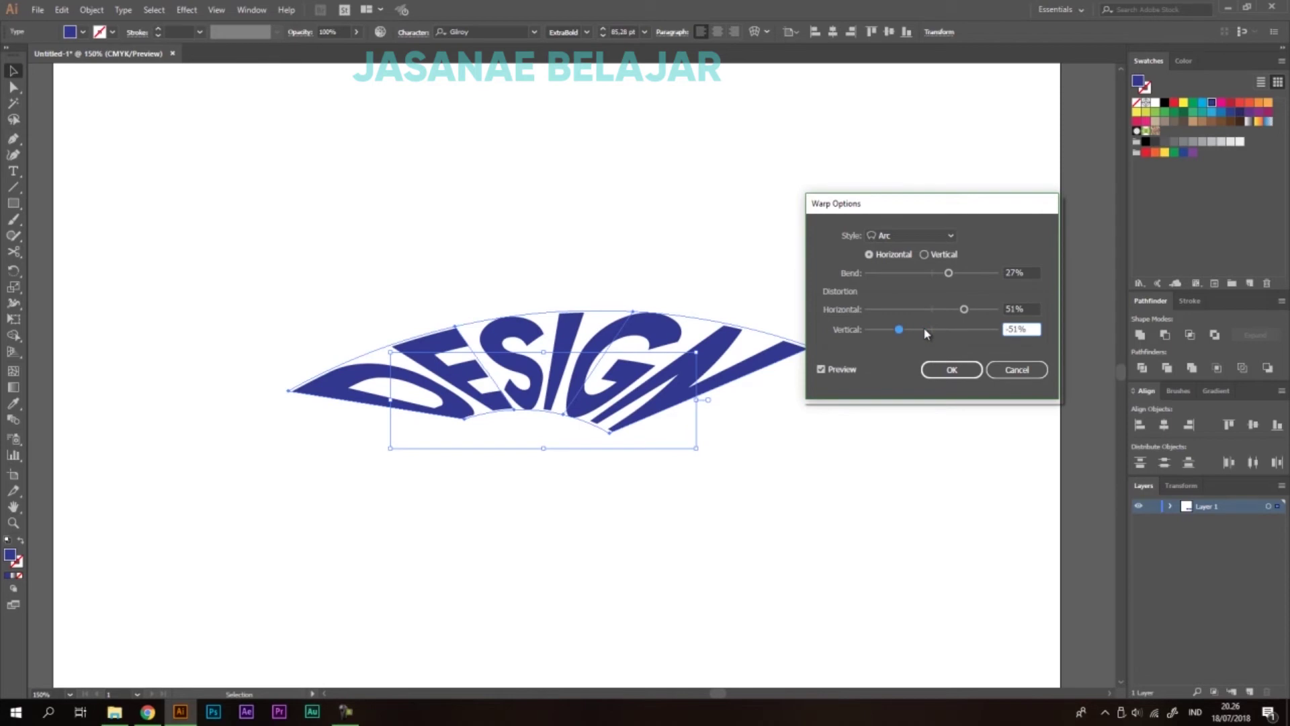
# Set the horizontal and vertical distortion to 0% and apply the Arc warp to the DESIGN text
pyautogui.doubleClick(1022, 306)
pyautogui.write('0')
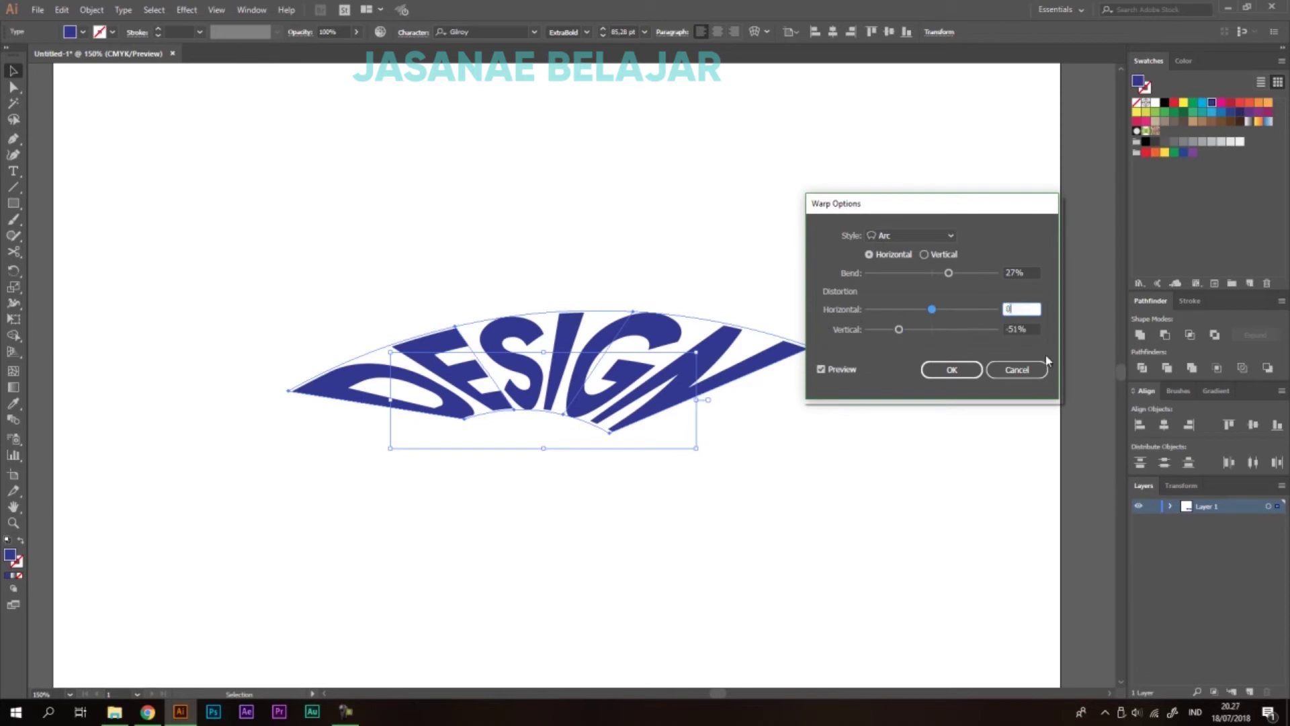
pyautogui.doubleClick(1033, 330)
pyautogui.write('0')
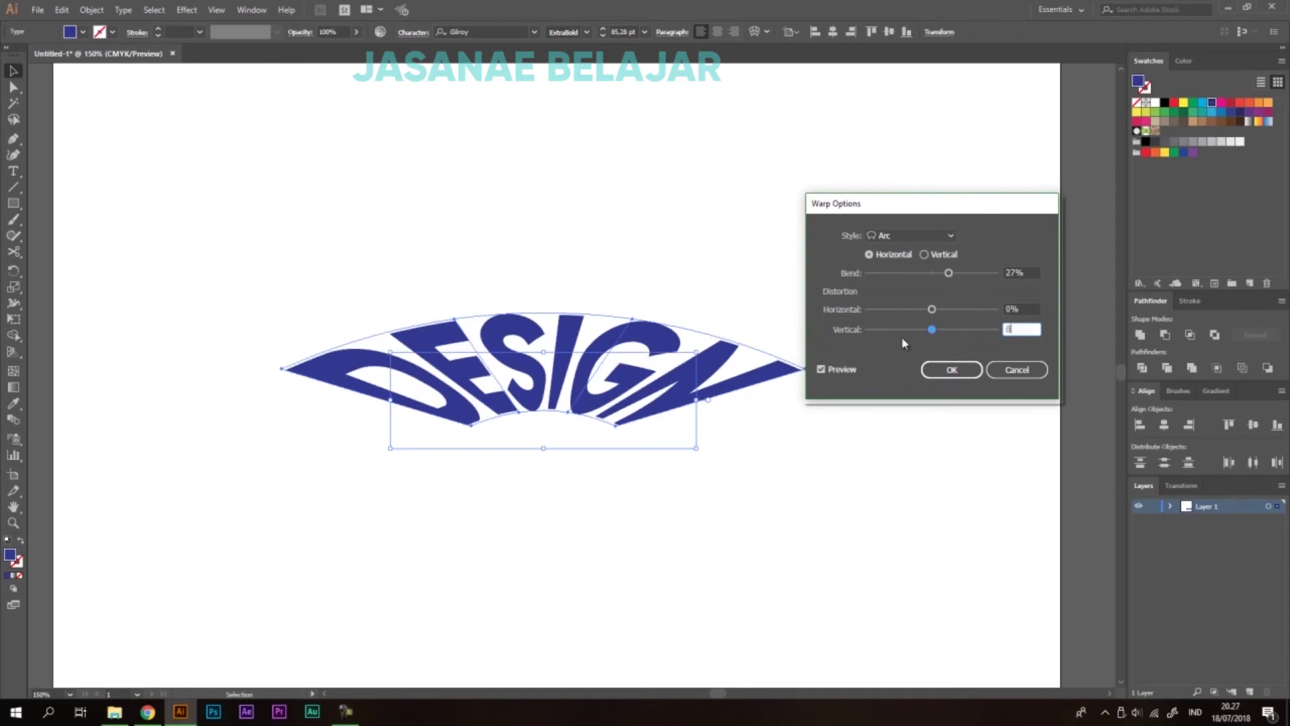
pyautogui.click(940, 375)
# Move the arched DESIGN text slightly to the right on the artboard and deselect it
pyautogui.scroll(-2, 478, 275)
pyautogui.click(548, 286)
pyautogui.scroll(2, 496, 264)
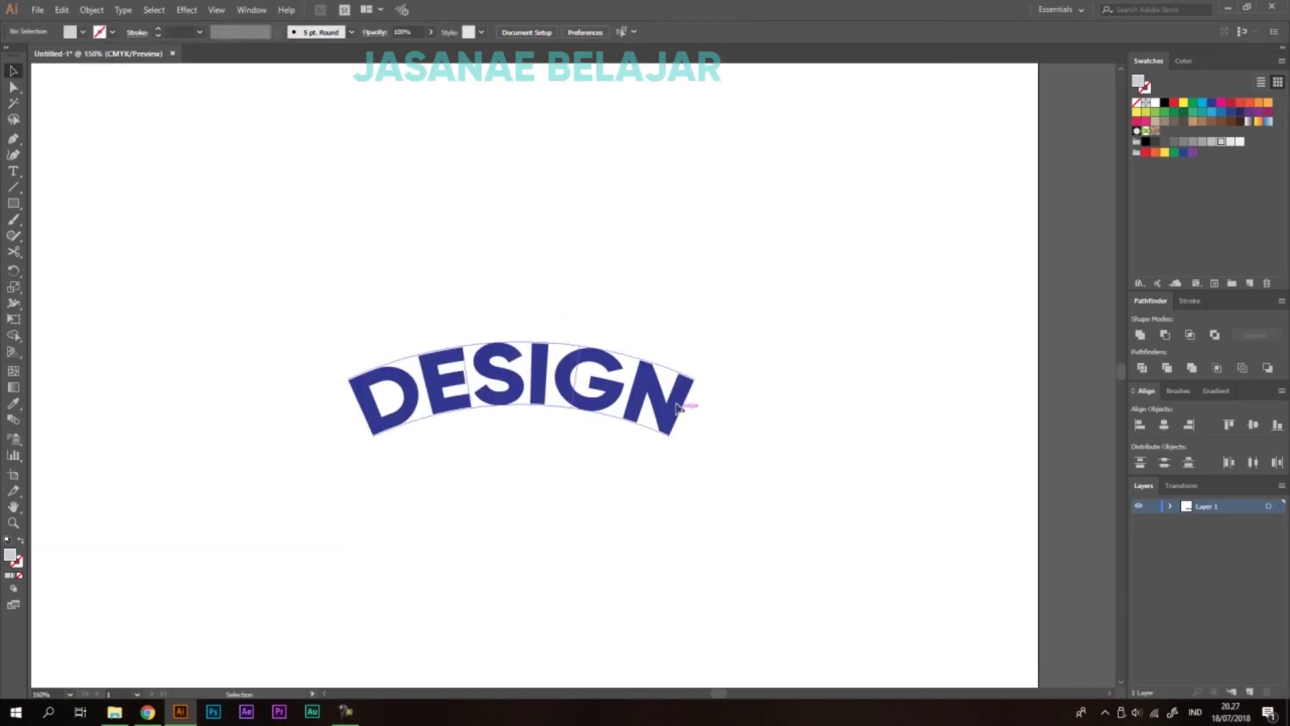
pyautogui.scroll(-1, 512, 200)
pyautogui.moveTo(528, 319); pyautogui.dragTo(546, 320)
pyautogui.click(627, 301)
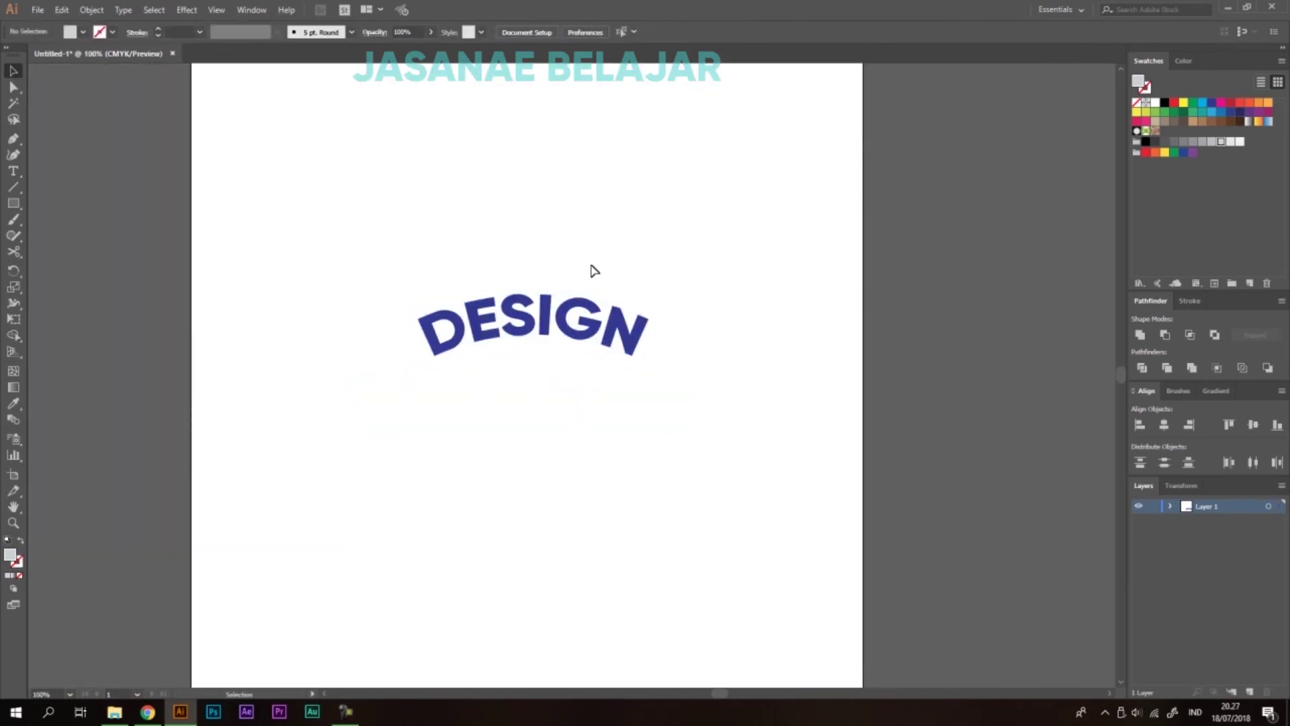
pyautogui.scroll(1, 465, 307)
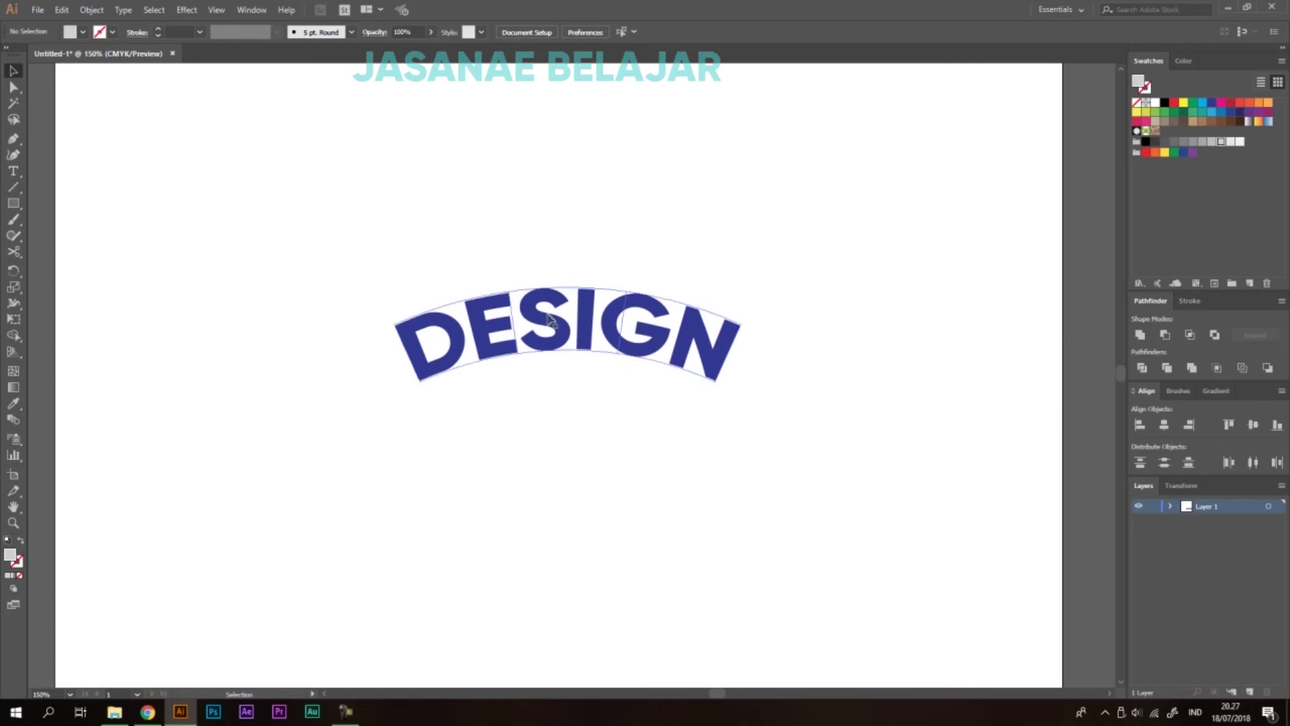
pyautogui.click(14, 173)
pyautogui.click(603, 329)
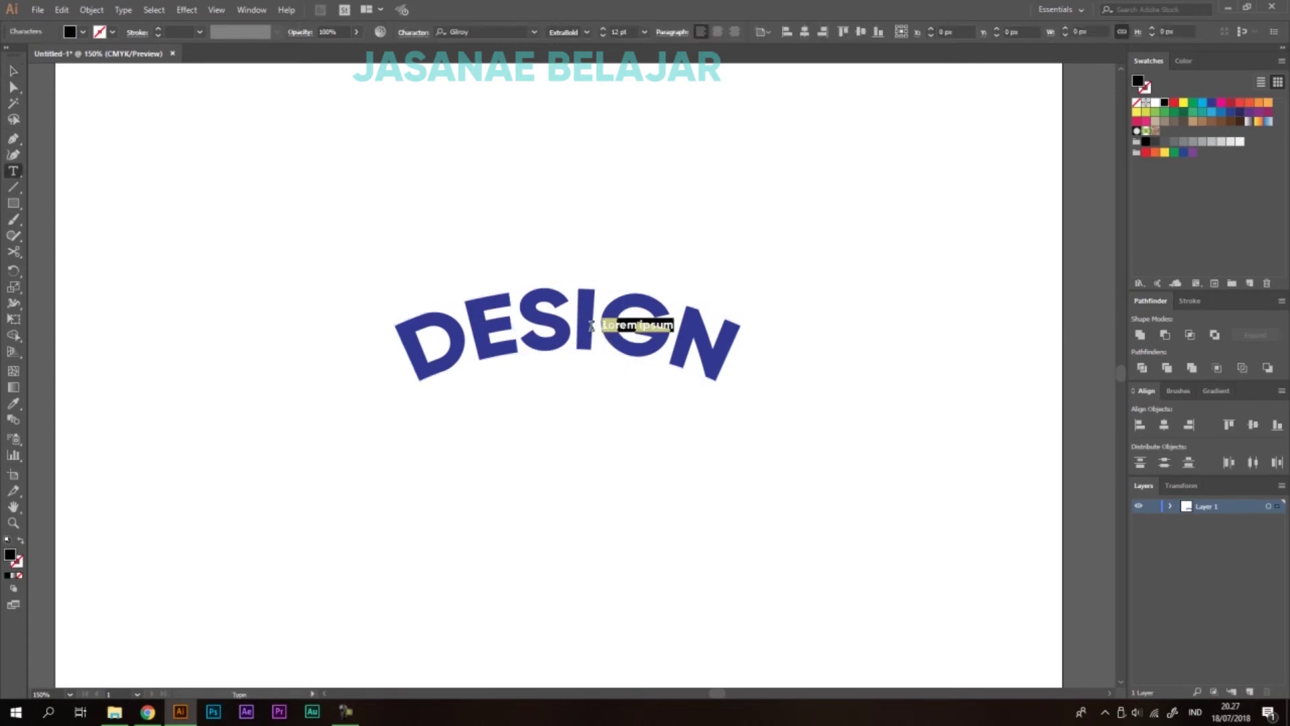
pyautogui.press('BackSpace')
pyautogui.click(13, 70)
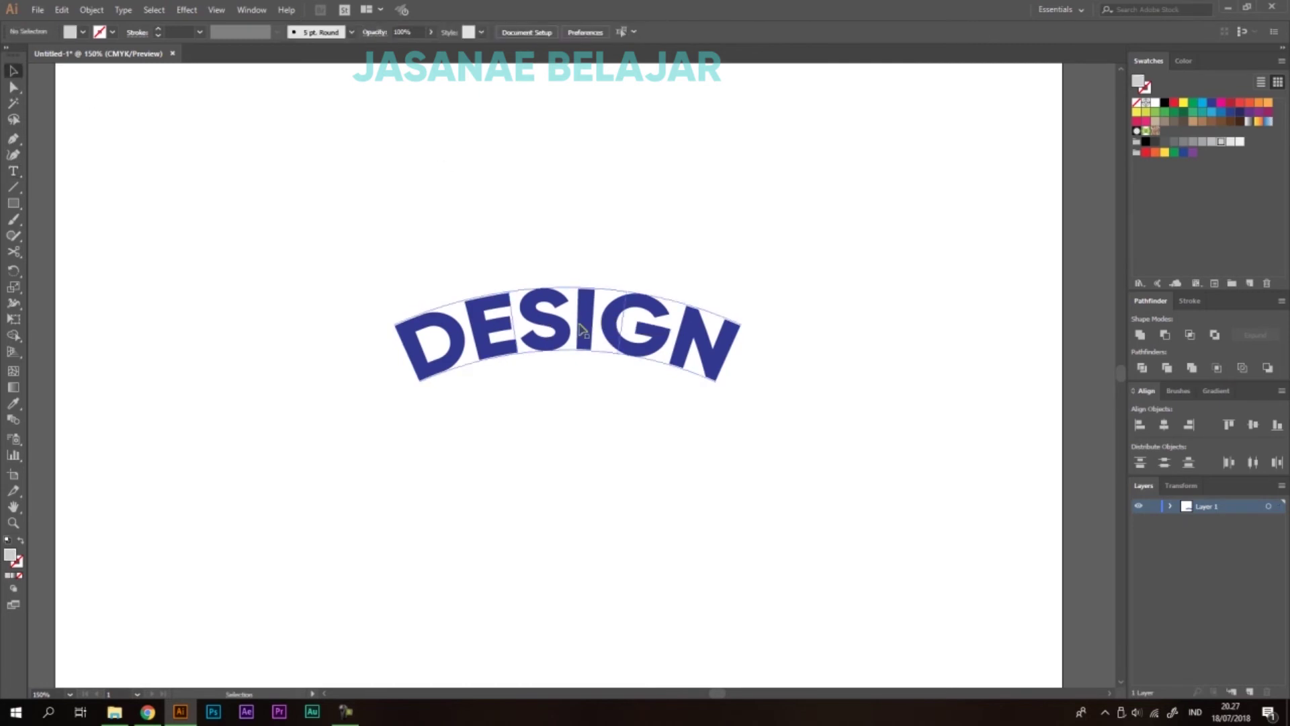
# Isolate the arched DESIGN text, replace its wording with GRAPHIC, and exit isolation mode
pyautogui.doubleClick(599, 321)
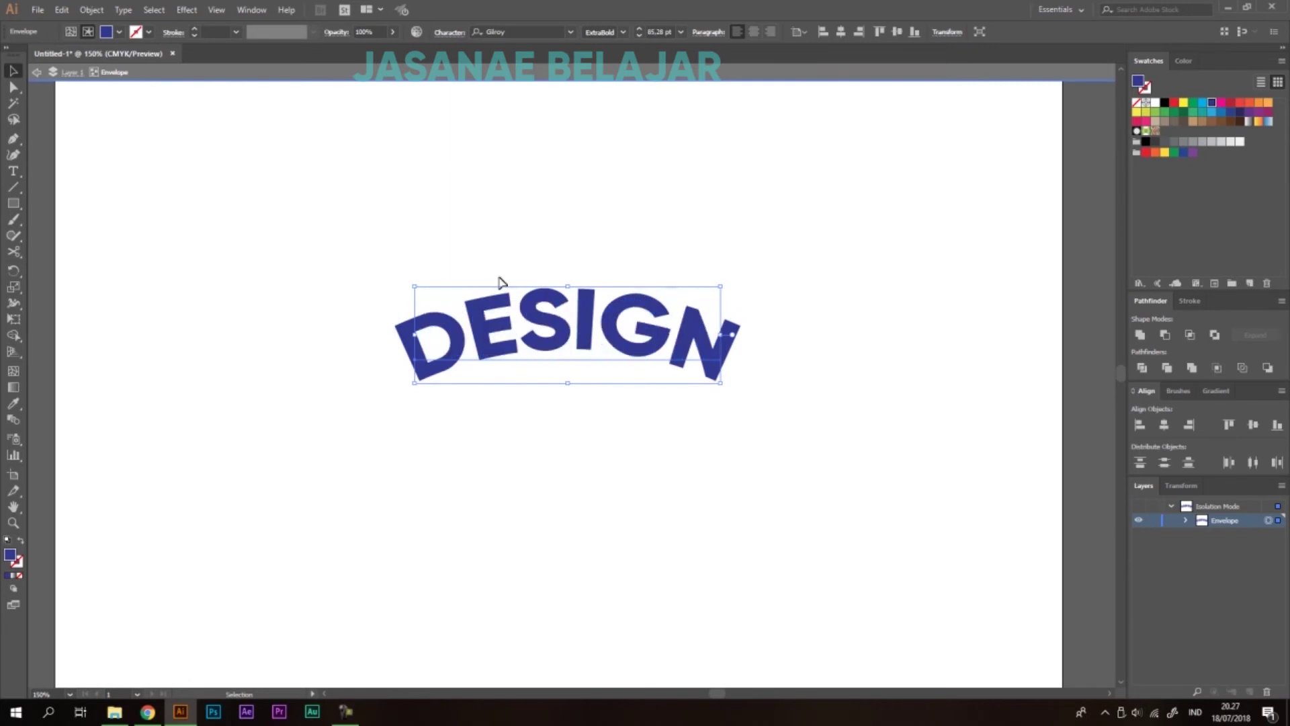
pyautogui.click(13, 171)
pyautogui.click(570, 332)
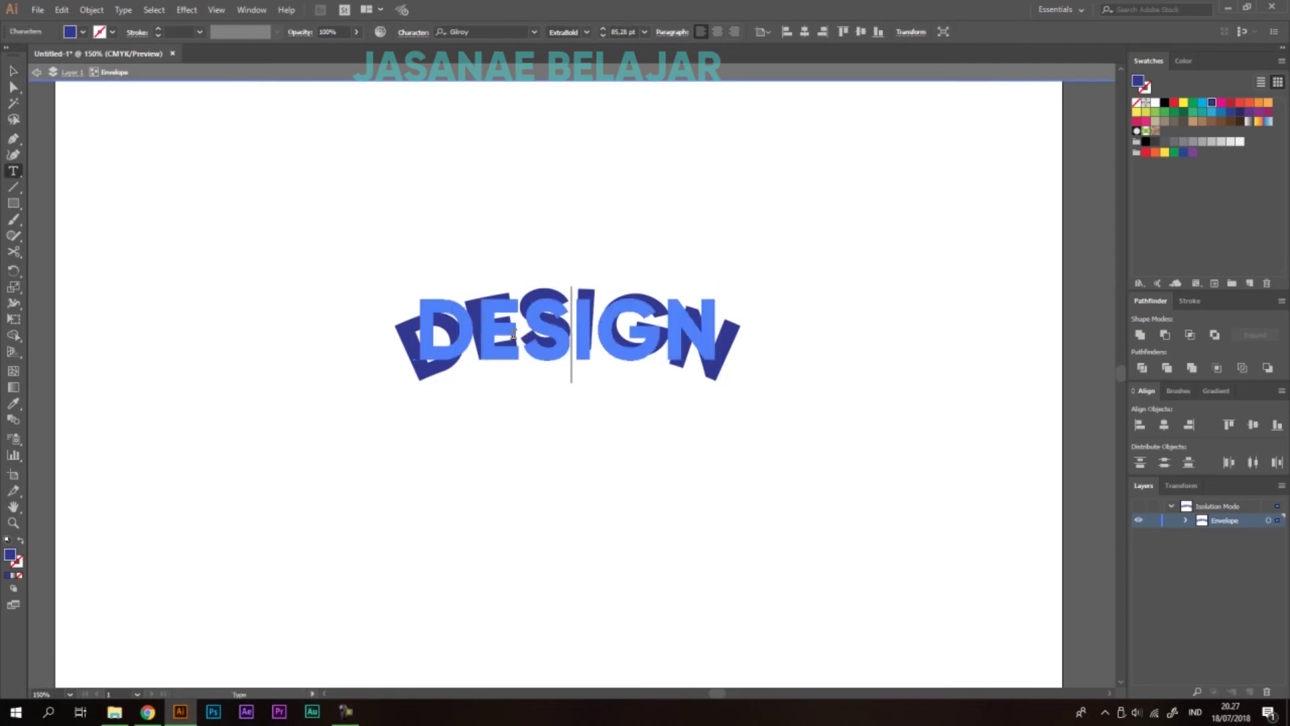
pyautogui.hotkey('ctrl', 'a')
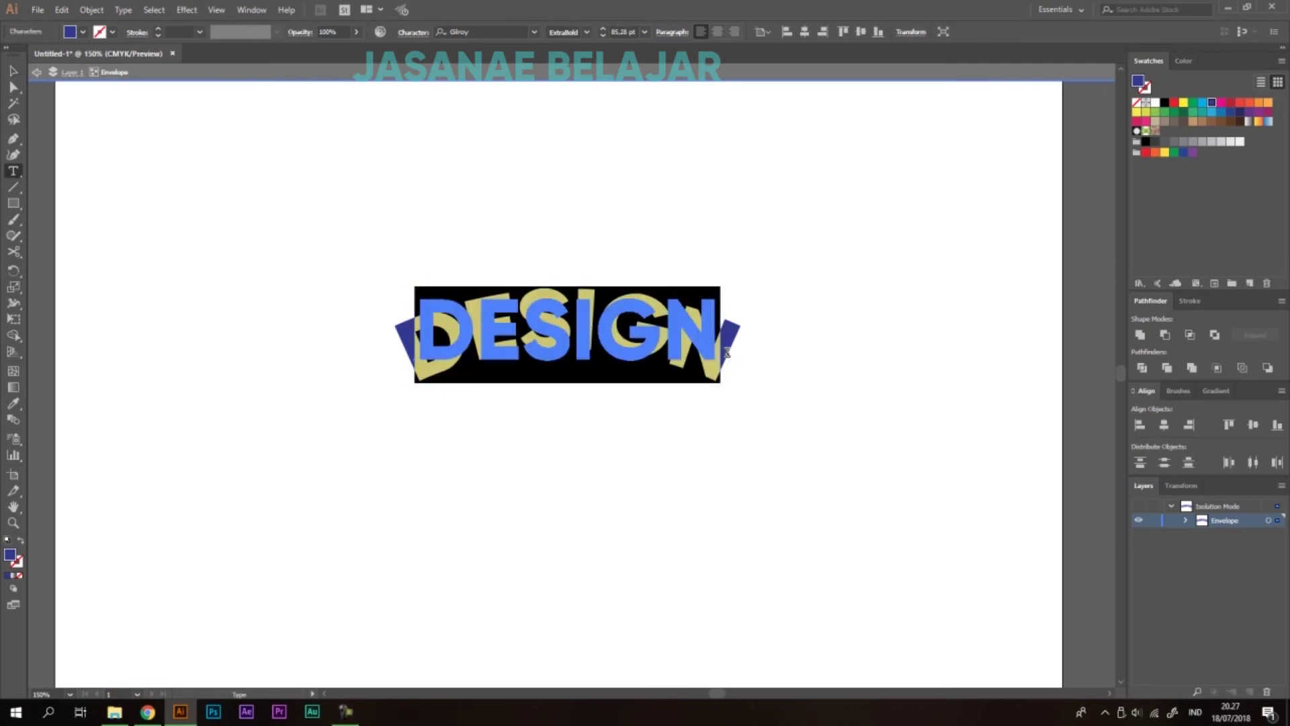
pyautogui.write('GRAPP')
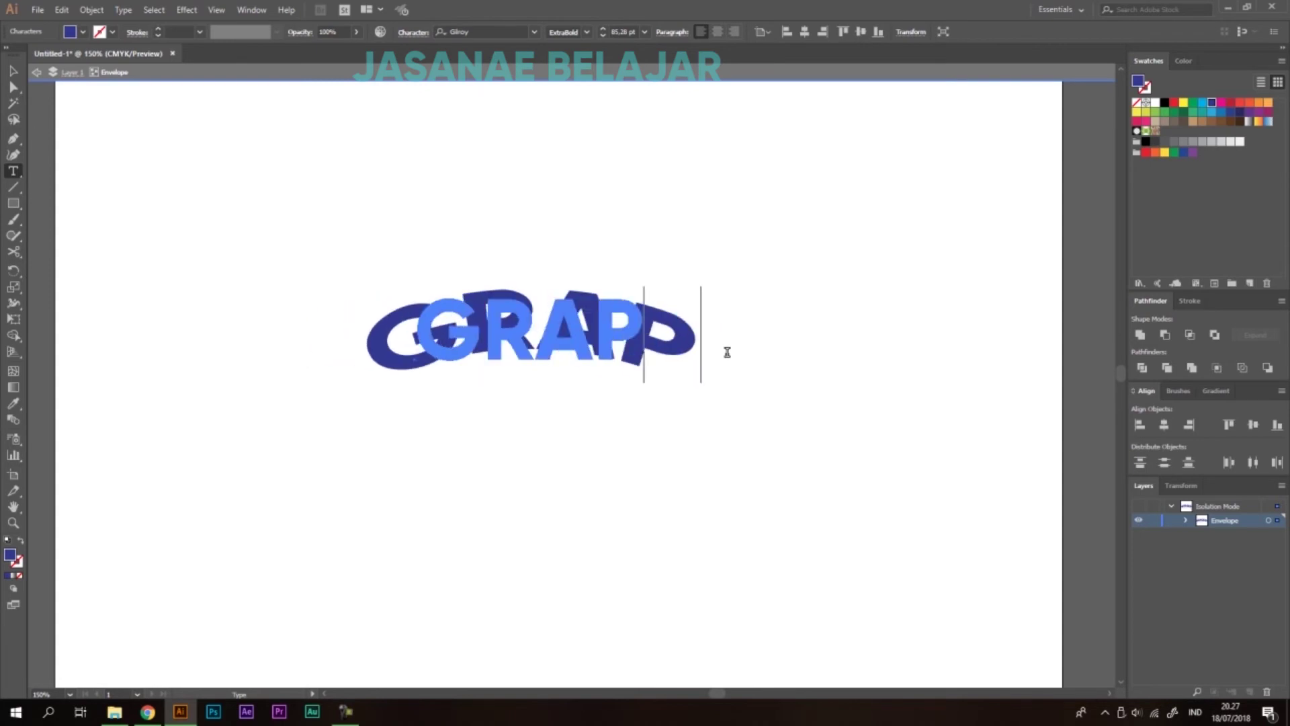
pyautogui.write('HIC')
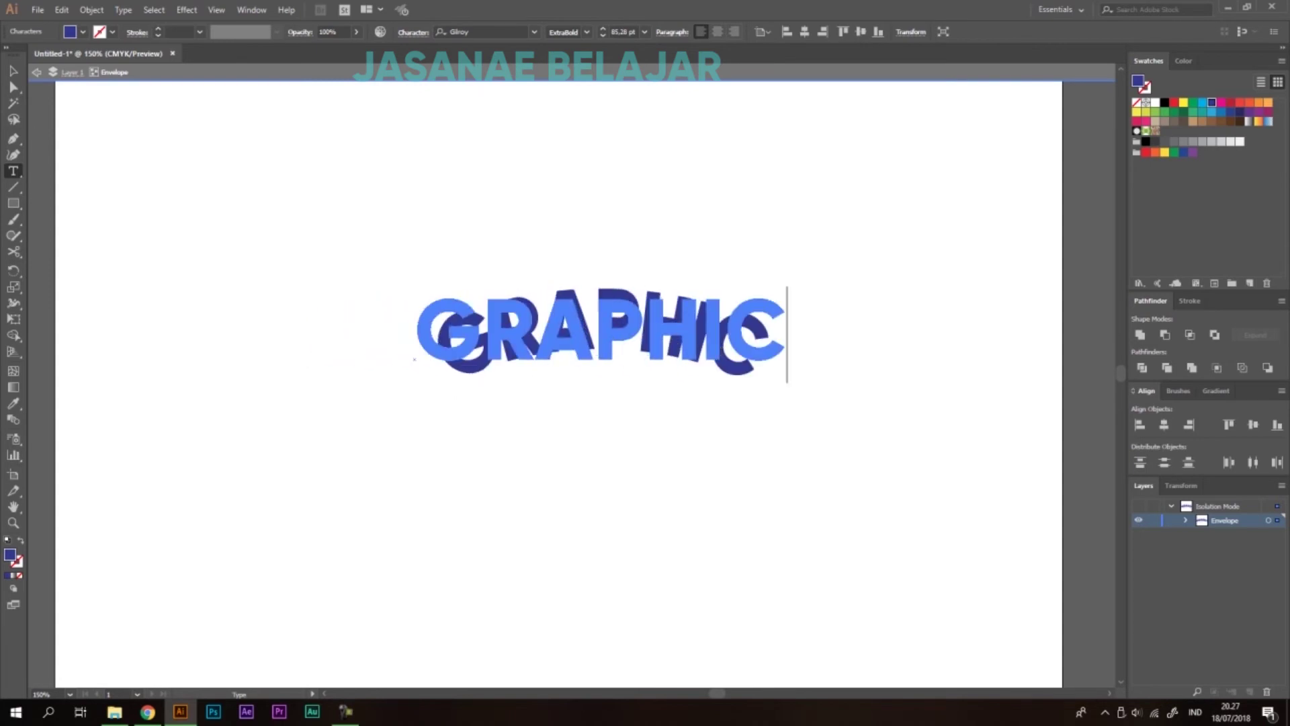
pyautogui.click(13, 71)
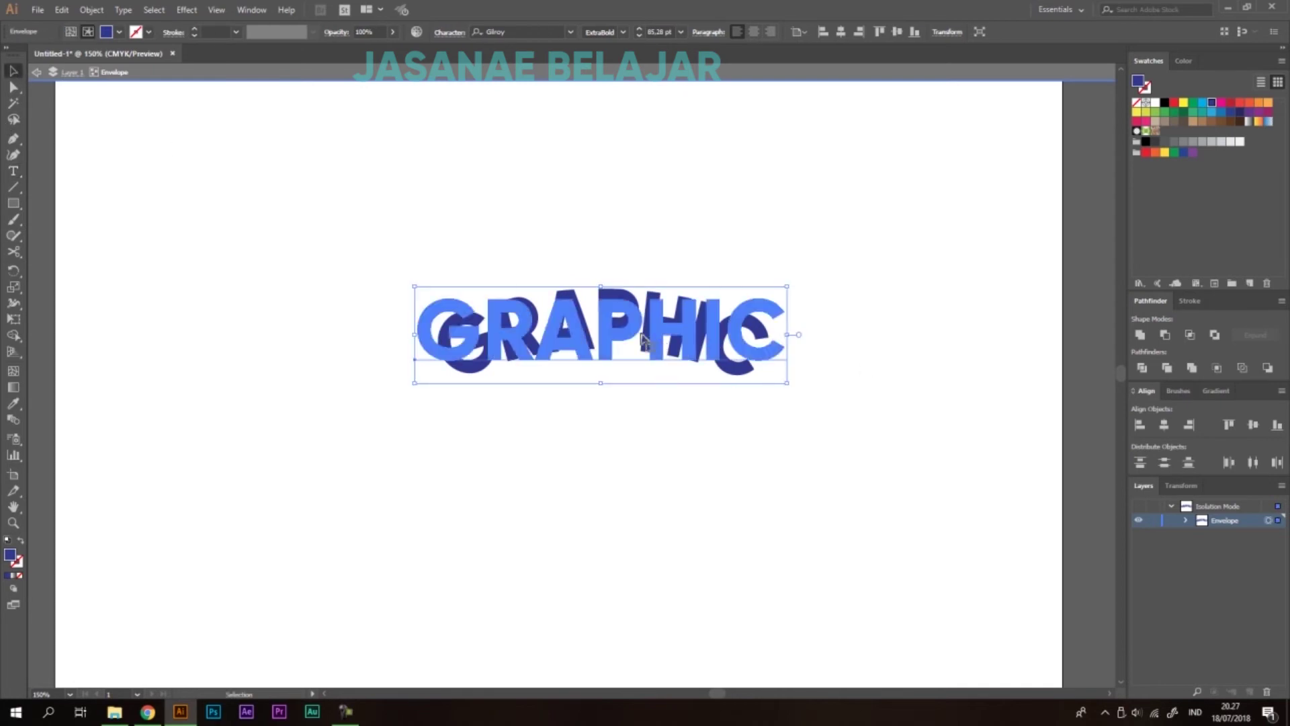
pyautogui.doubleClick(870, 240)
pyautogui.scroll(-2, 670, 330)
pyautogui.scroll(1, 735, 243)
pyautogui.click(647, 371)
pyautogui.click(720, 252)
pyautogui.scroll(1, 644, 344)
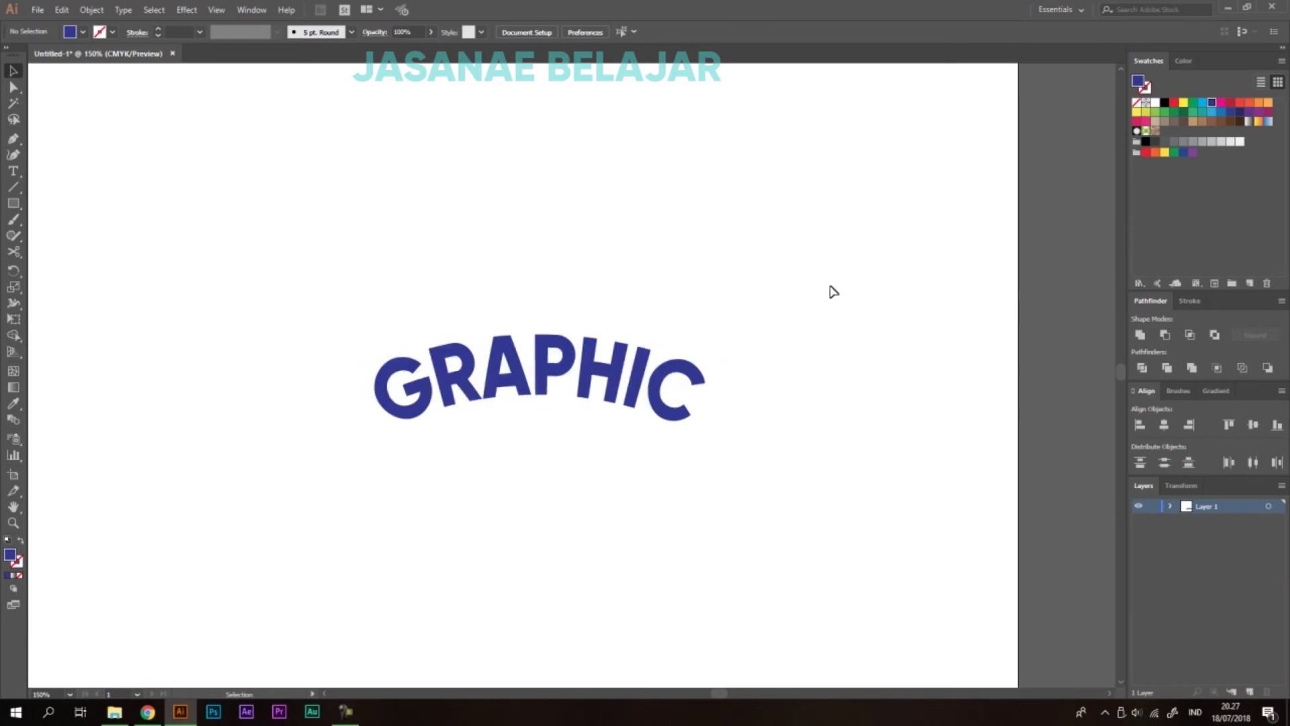
pyautogui.moveTo(875, 246); pyautogui.dragTo(346, 507)
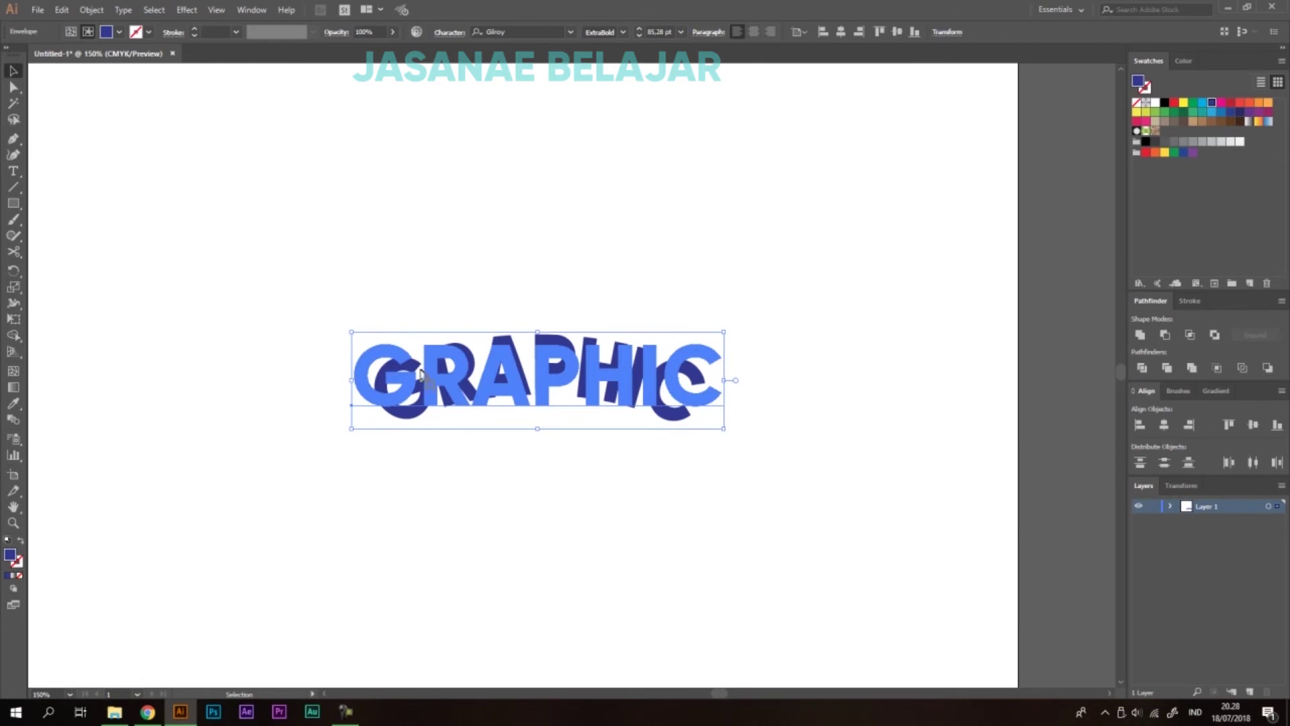
pyautogui.click(910, 312)
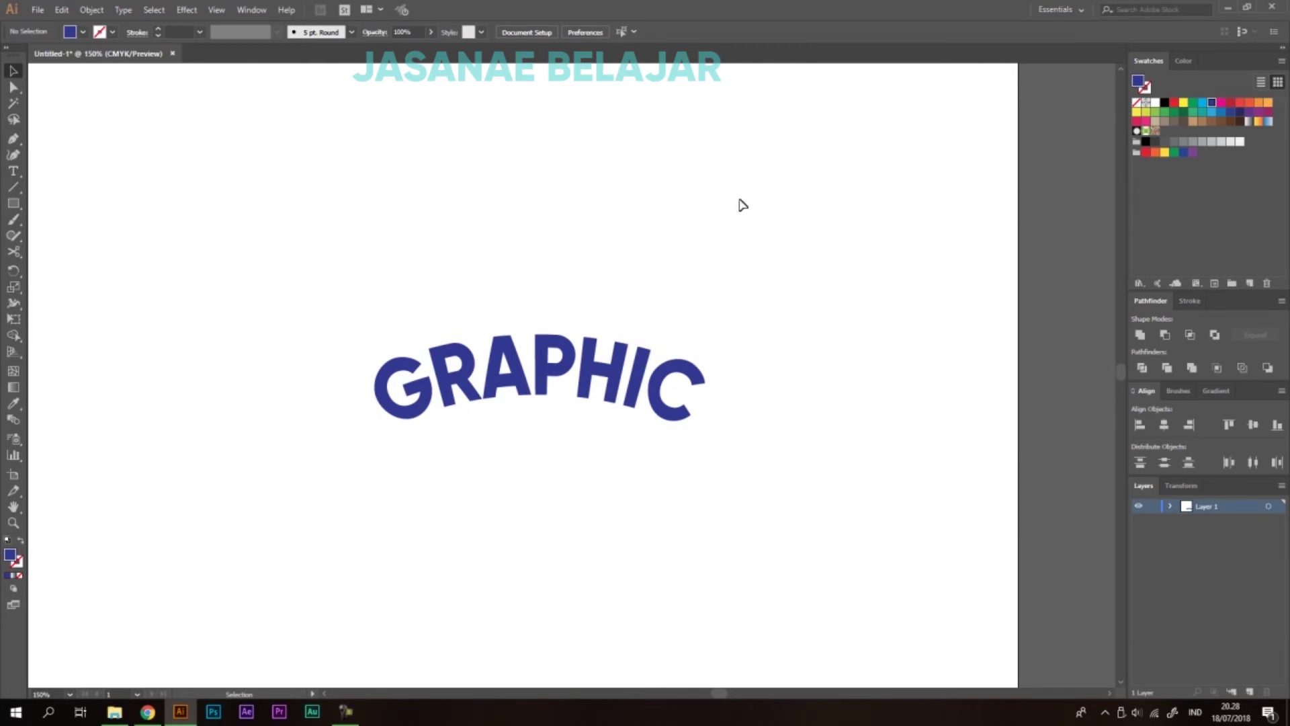
# Expand the arched GRAPHIC text into shapes with Object and Fill enabled, and deselect it
pyautogui.click(555, 361)
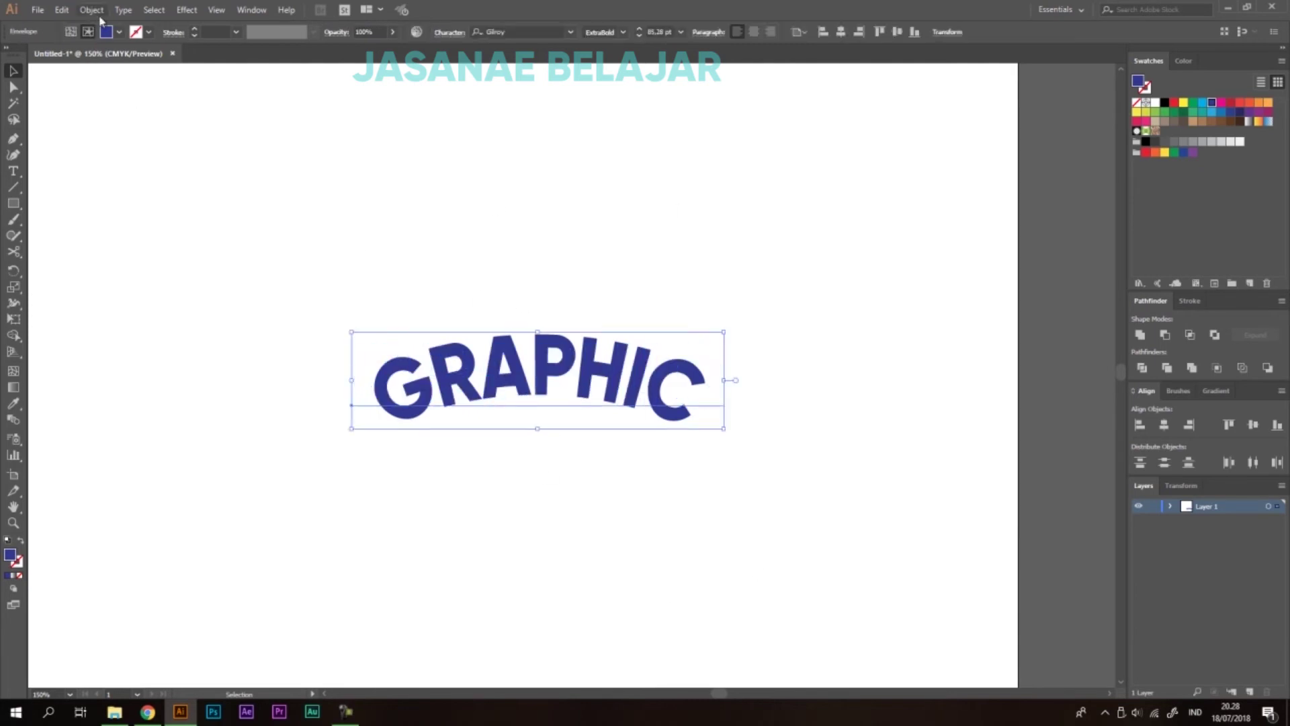
pyautogui.click(91, 10)
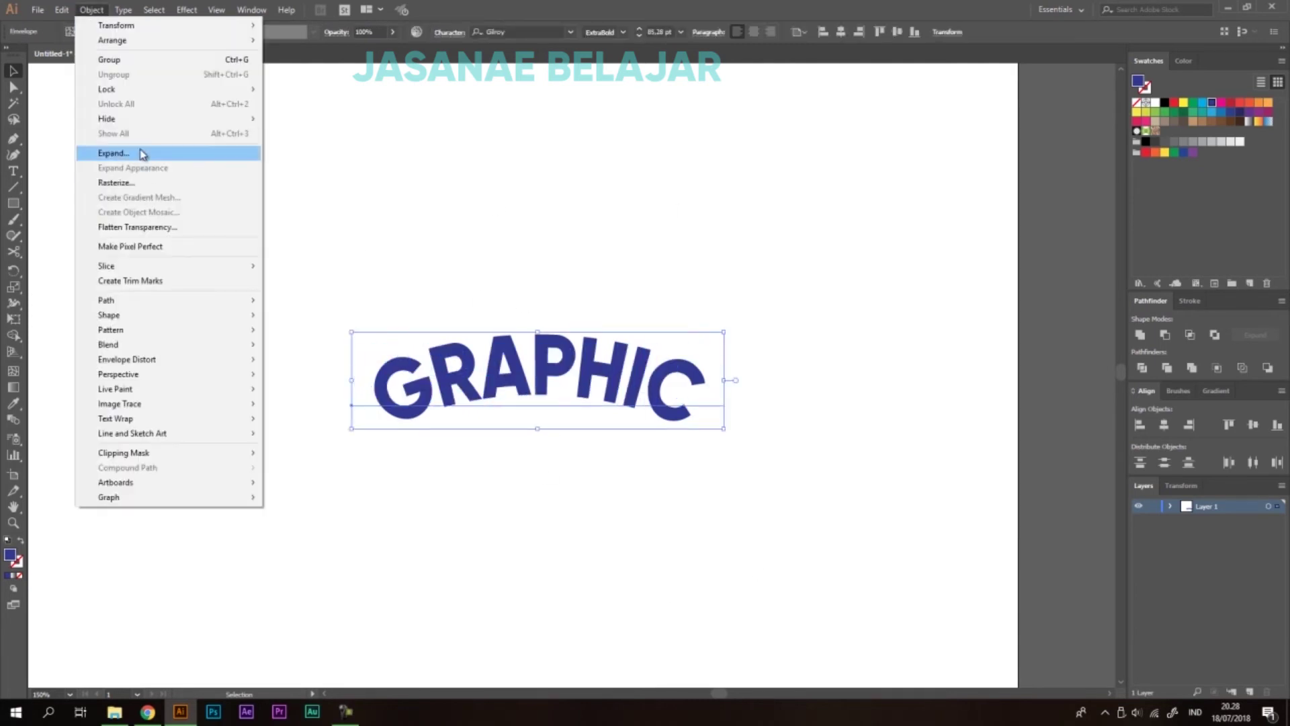
pyautogui.click(114, 153)
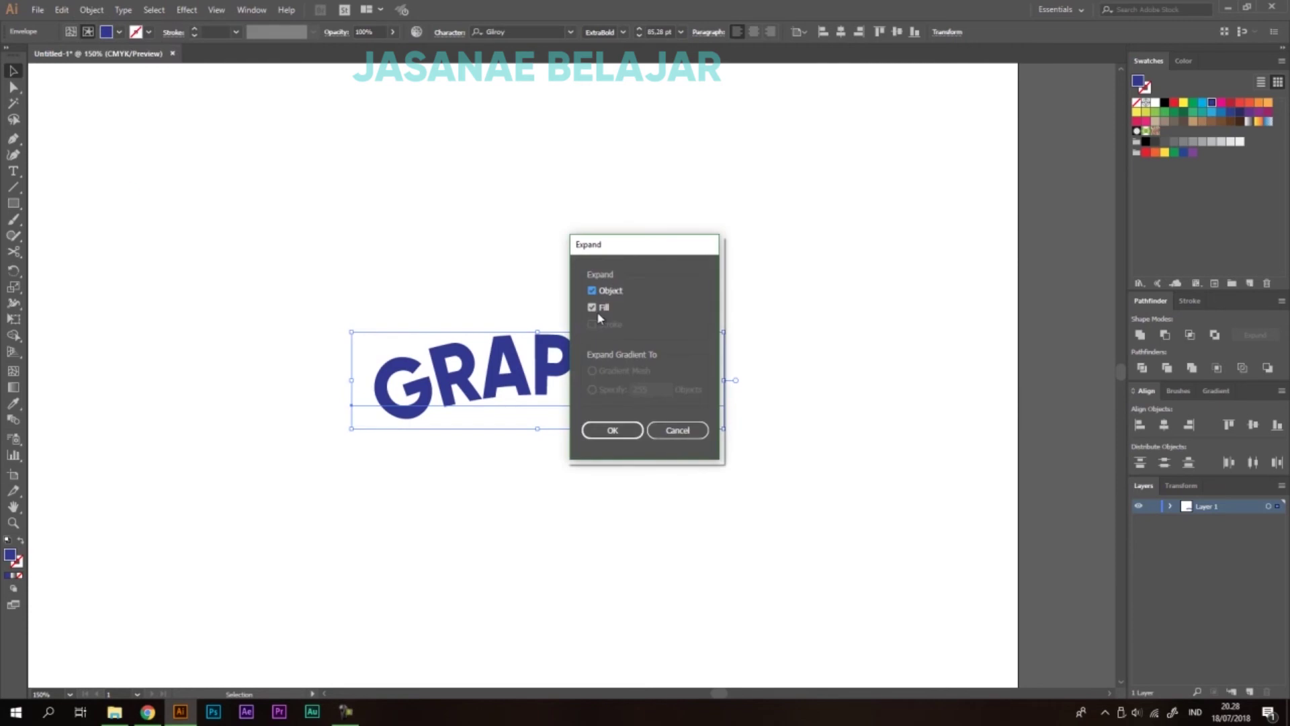
pyautogui.click(613, 430)
pyautogui.click(793, 387)
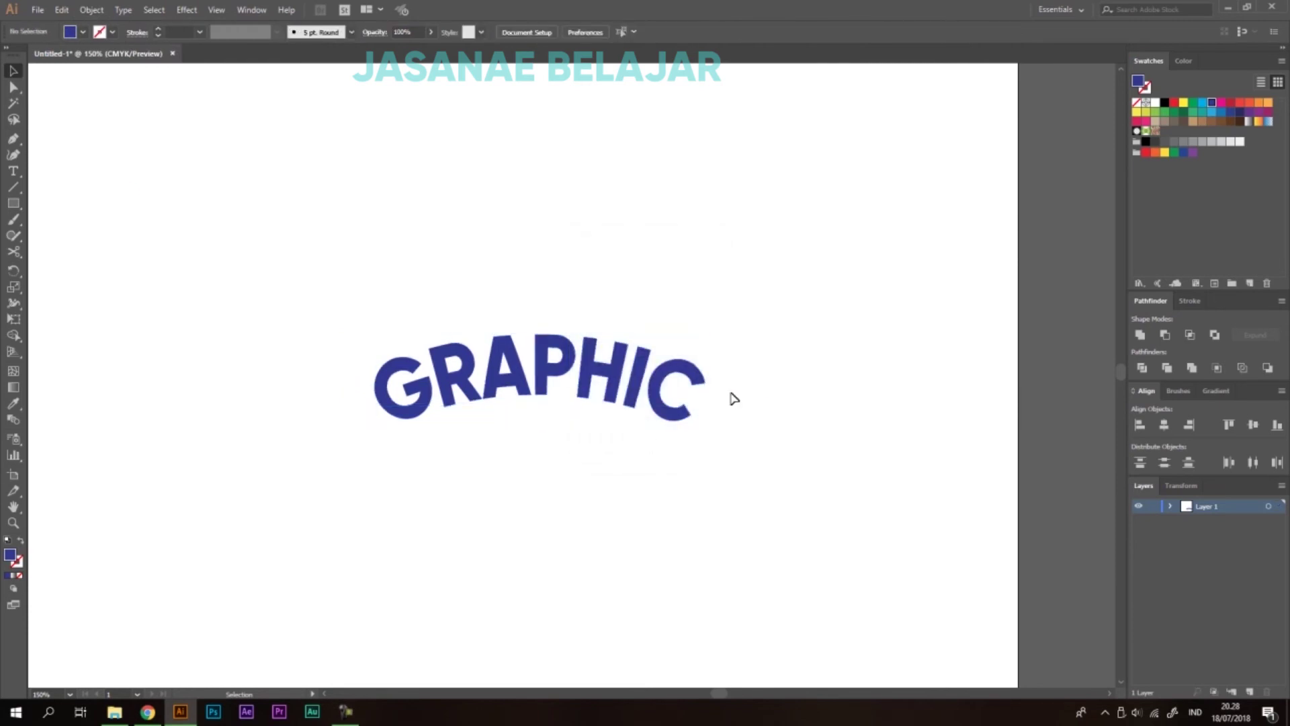
# Try stretching the upper arm of the letter C outward by moving its end anchor with Direct Selection, and undo the change
pyautogui.scroll(2, 650, 373)
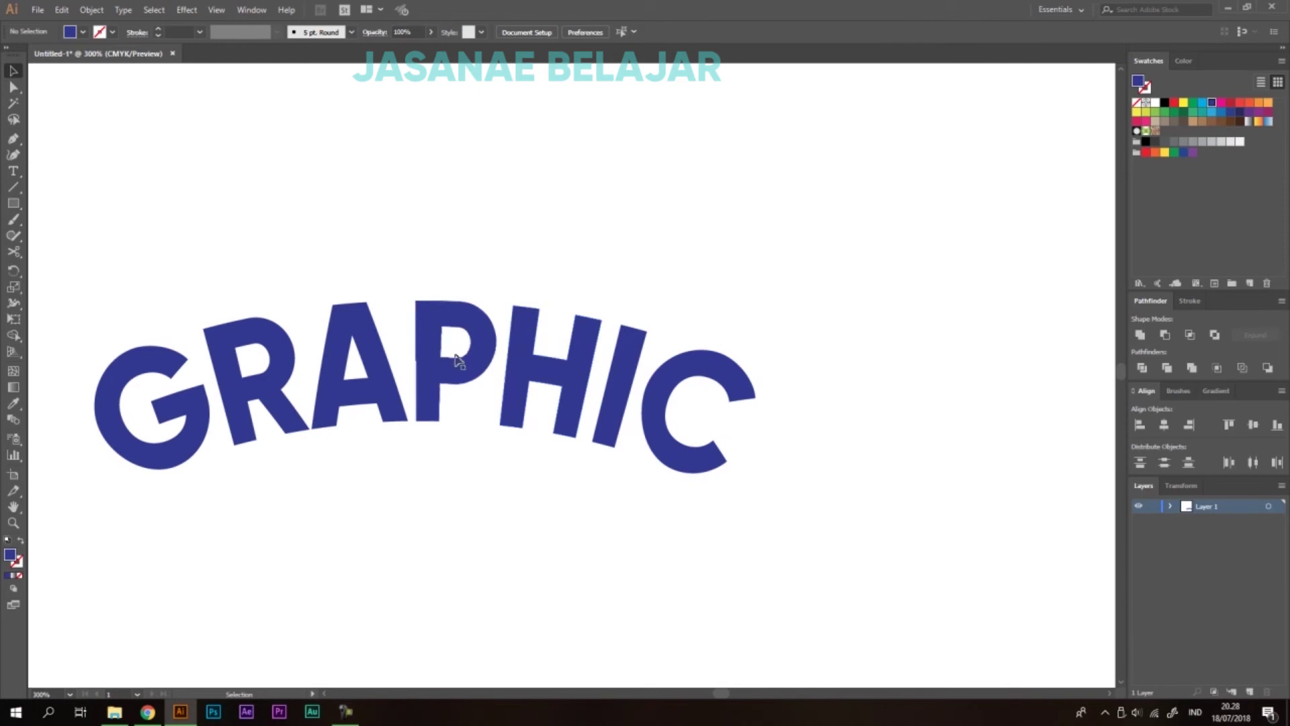
pyautogui.scroll(-1, 662, 377)
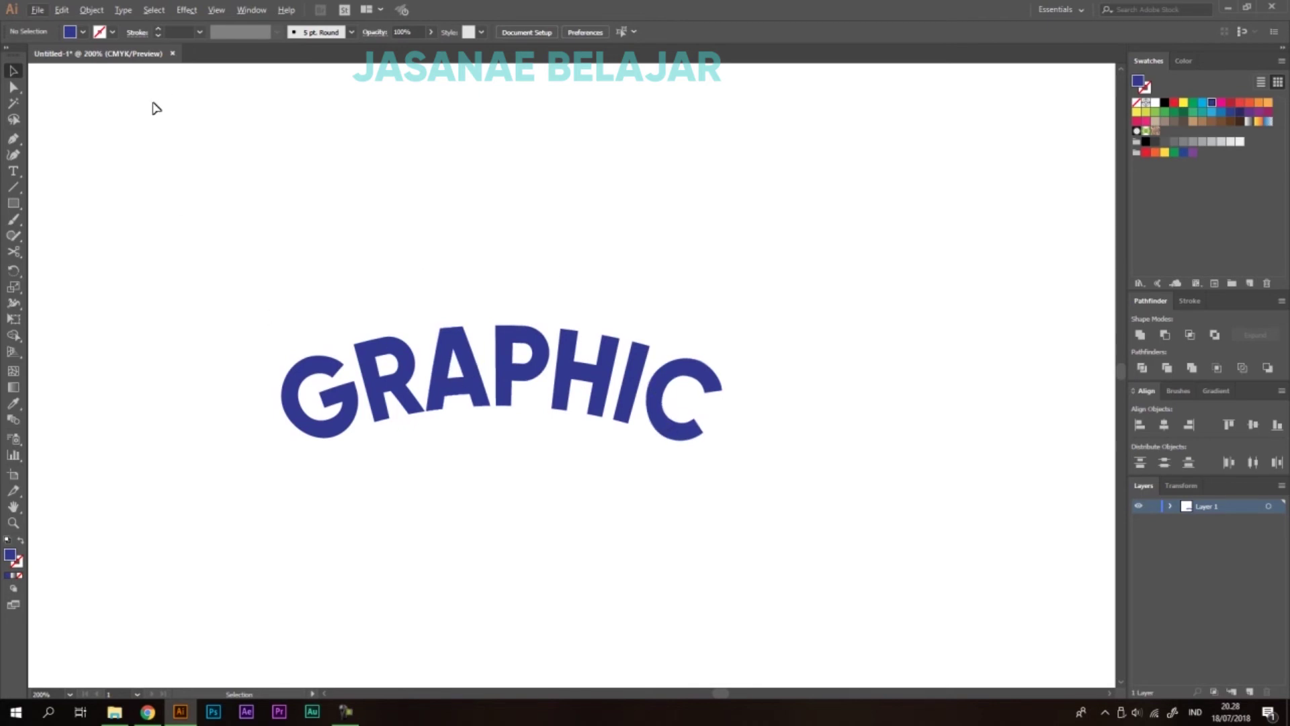
pyautogui.scroll(1, 595, 306)
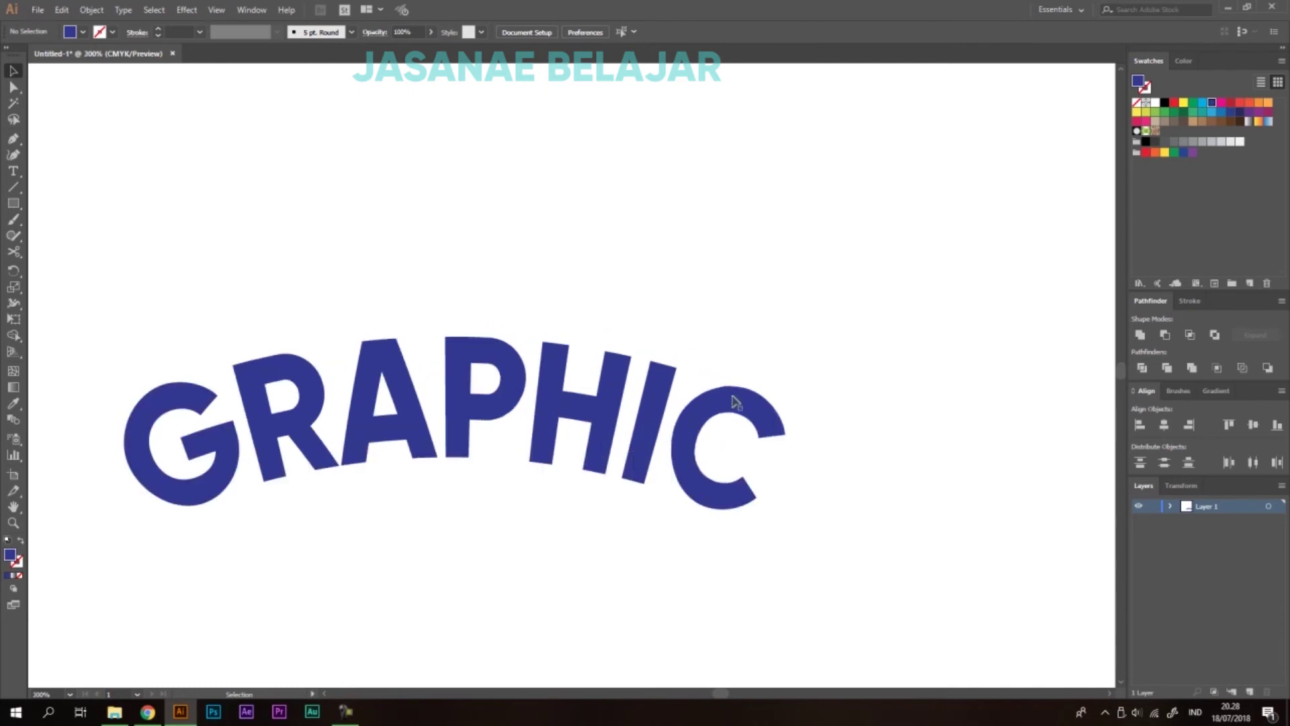
pyautogui.hscroll(-3, 679, 269)
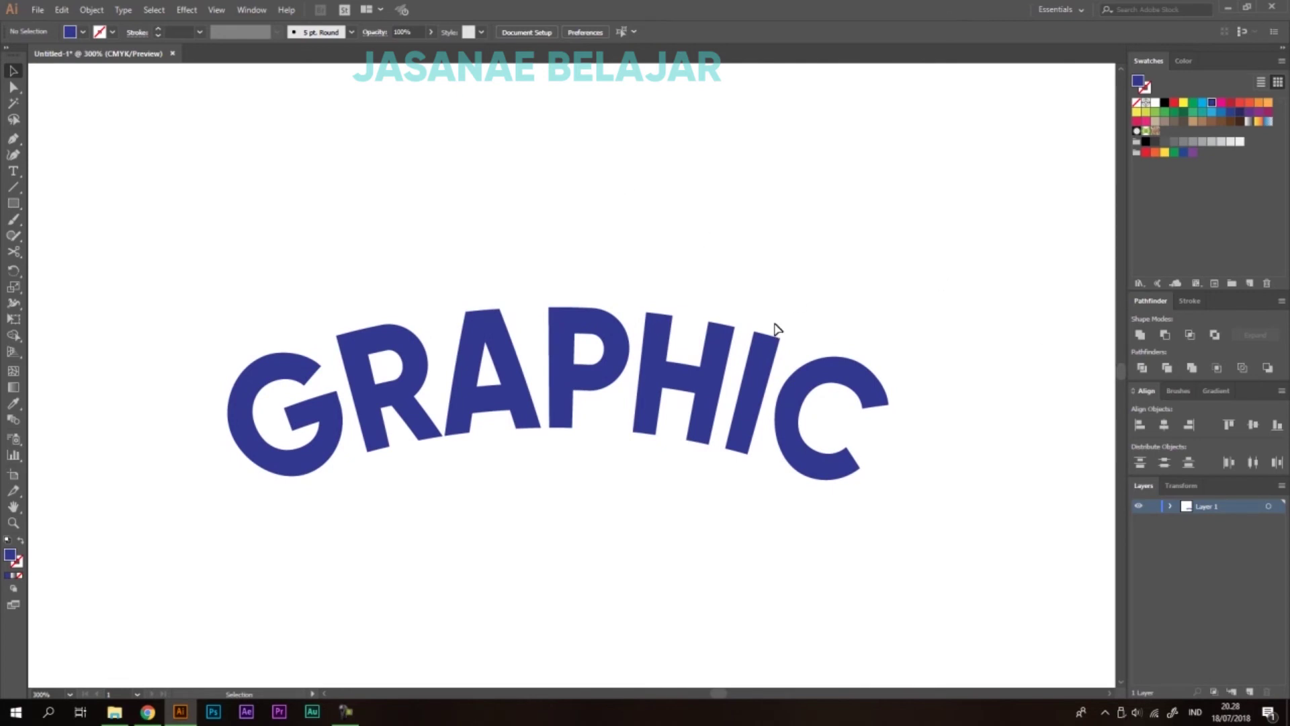
pyautogui.click(13, 87)
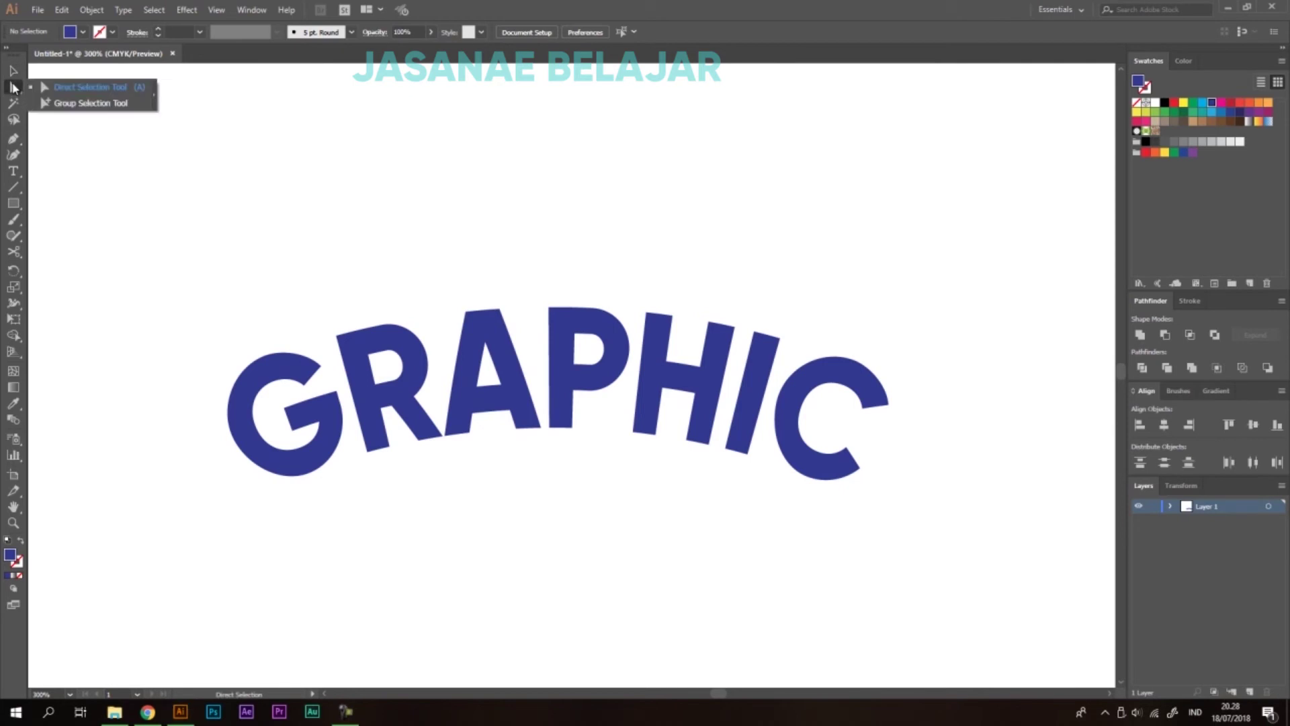
pyautogui.click(94, 85)
pyautogui.moveTo(888, 406); pyautogui.dragTo(938, 400)
pyautogui.click(972, 336)
pyautogui.scroll(-2, 954, 374)
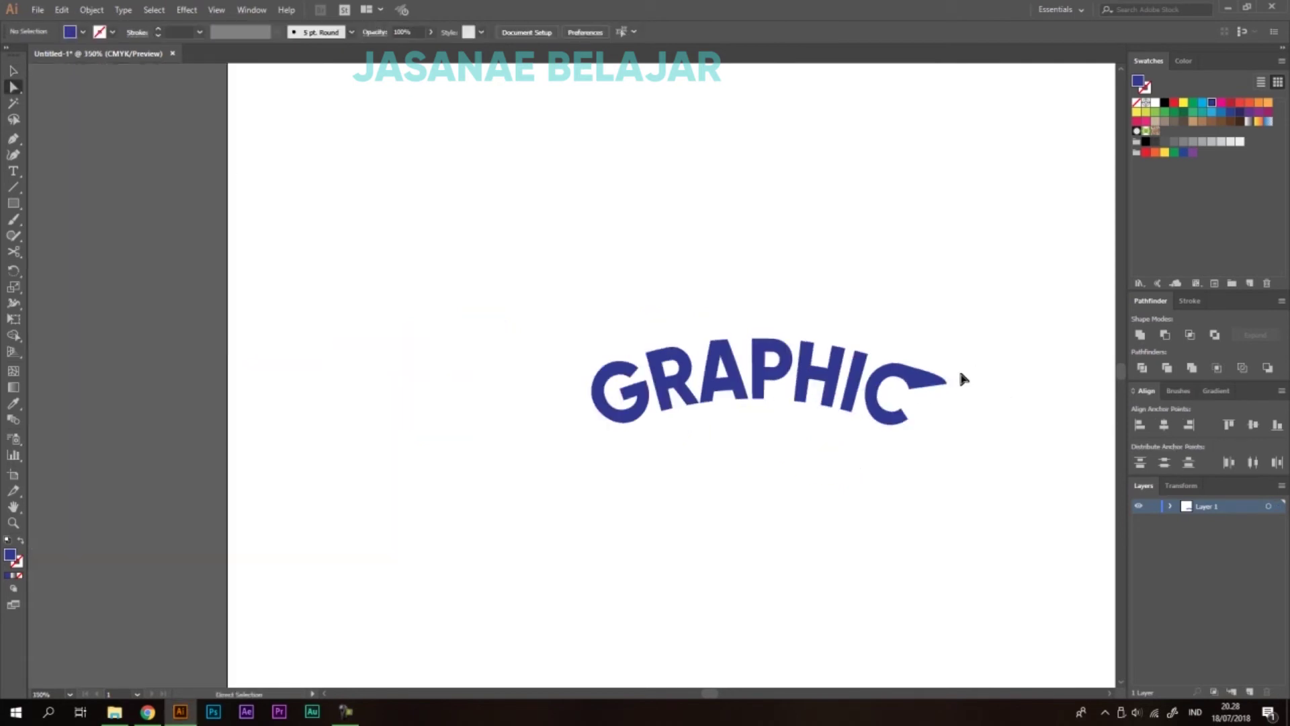
pyautogui.scroll(1, 940, 380)
pyautogui.hotkey('ctrl', 'z')
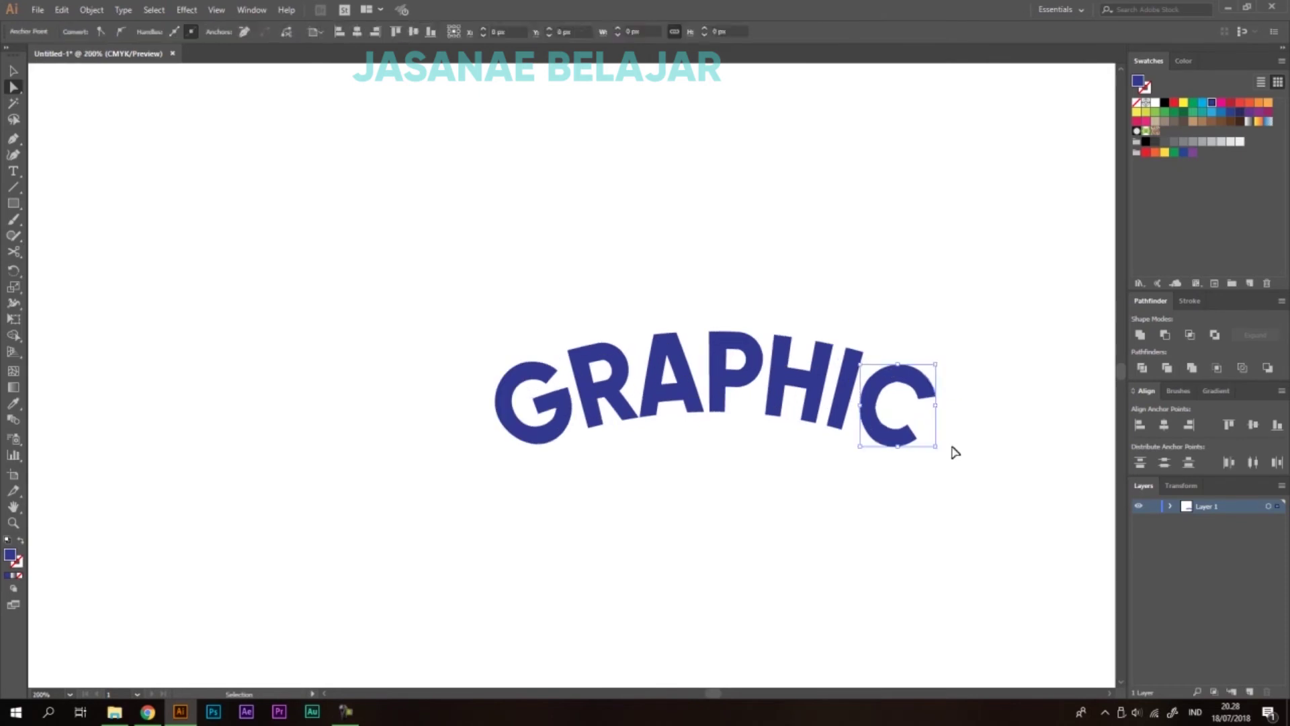
pyautogui.click(956, 363)
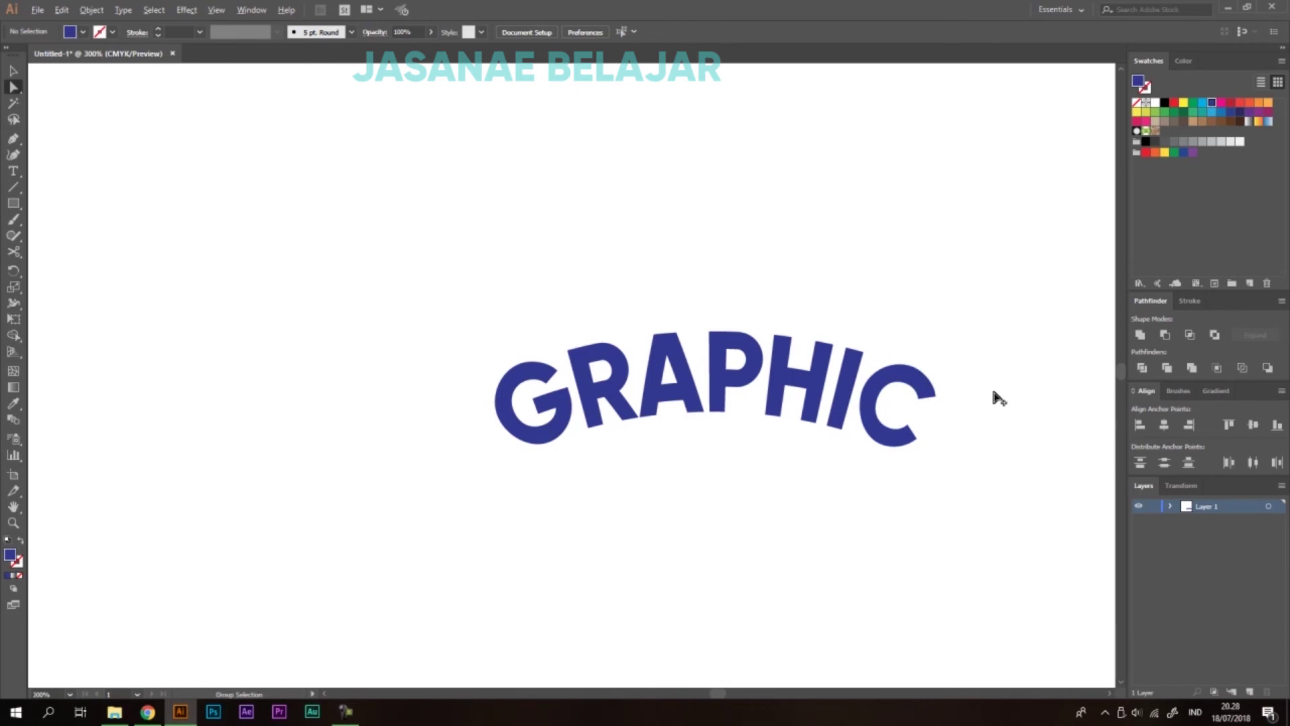
# Draw a pointed spike about 60 px wide and 10 px high outward from the C's upper arm with the Pen tool, adjusting its tip
pyautogui.scroll(1, 993, 397)
pyautogui.click(13, 138)
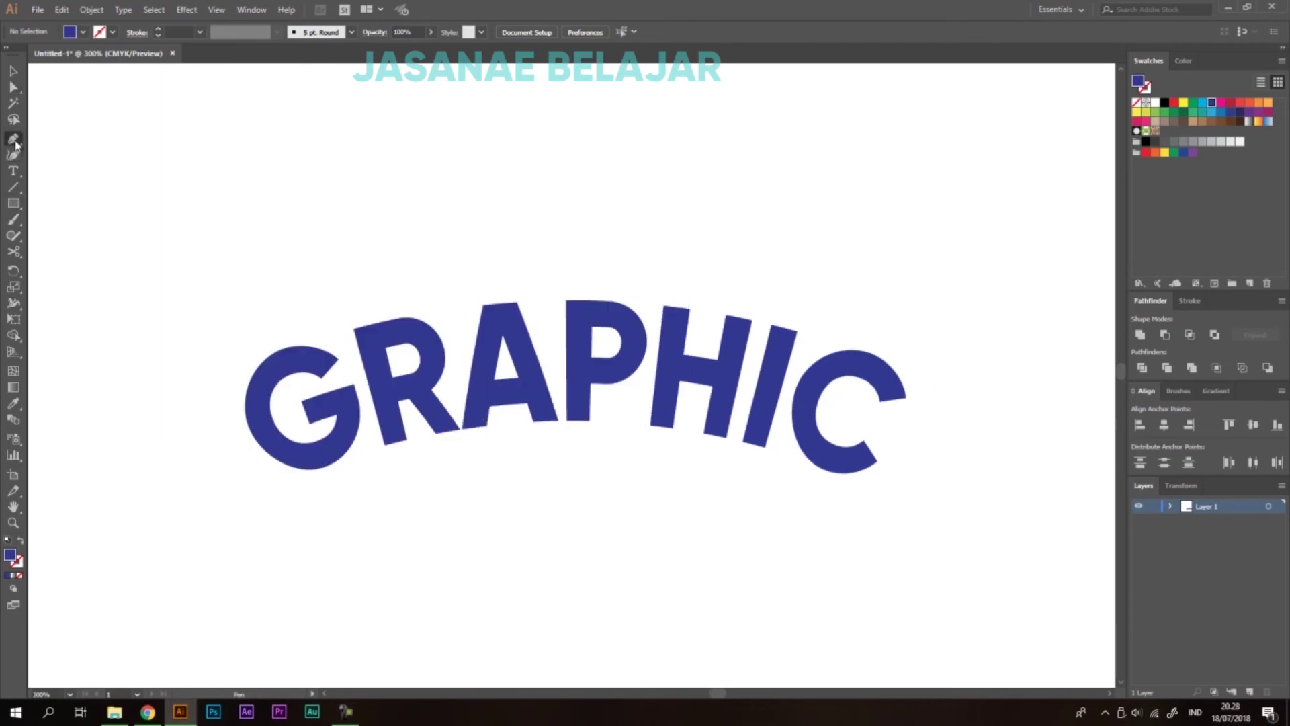
pyautogui.moveTo(880, 403); pyautogui.dragTo(999, 374)
pyautogui.click(880, 381)
pyautogui.click(880, 401)
pyautogui.press('v')
pyautogui.press('a')
pyautogui.moveTo(998, 372); pyautogui.dragTo(999, 383)
pyautogui.click(985, 319)
pyautogui.scroll(-2, 840, 290)
pyautogui.scroll(1, 804, 285)
# Duplicate the spike, reflect the copy so it points outward, and attach it to the outer left side of the G
pyautogui.press('v')
pyautogui.click(890, 370)
pyautogui.moveTo(889, 368); pyautogui.dragTo(356, 367)
pyautogui.rightClick(357, 367)
pyautogui.moveTo(426, 558)
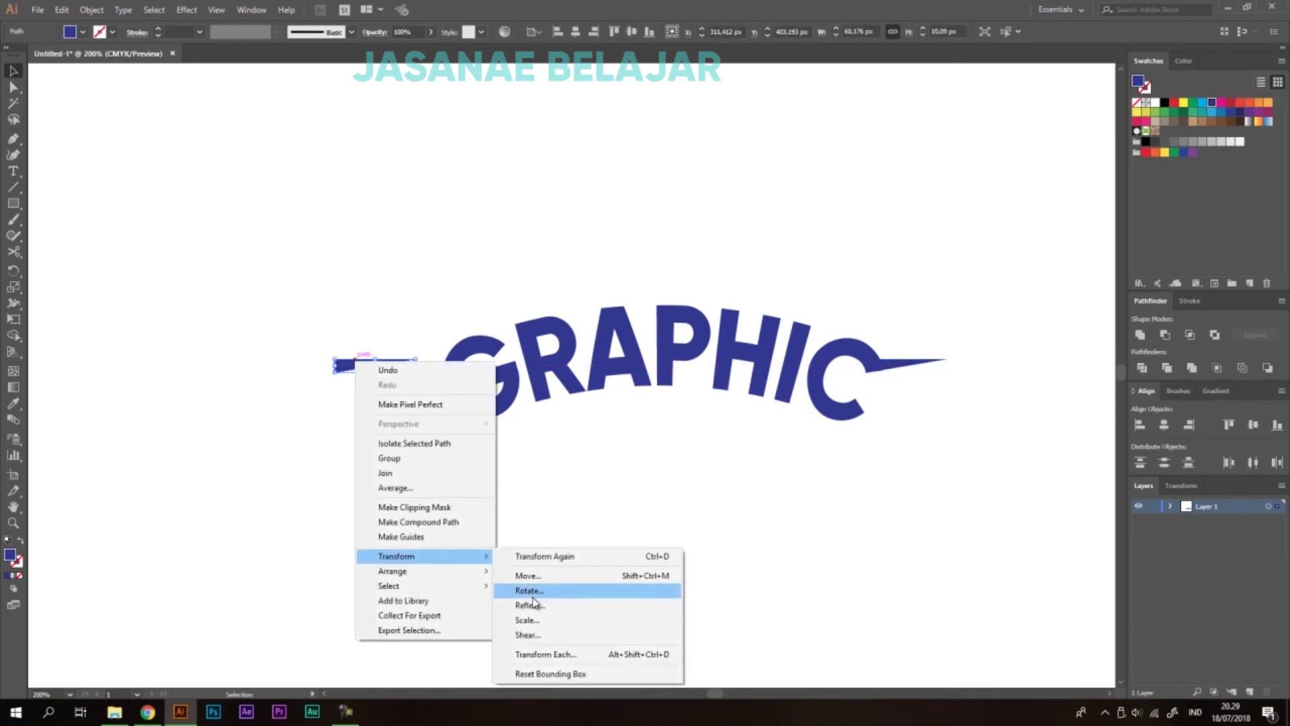
pyautogui.click(548, 606)
pyautogui.click(650, 440)
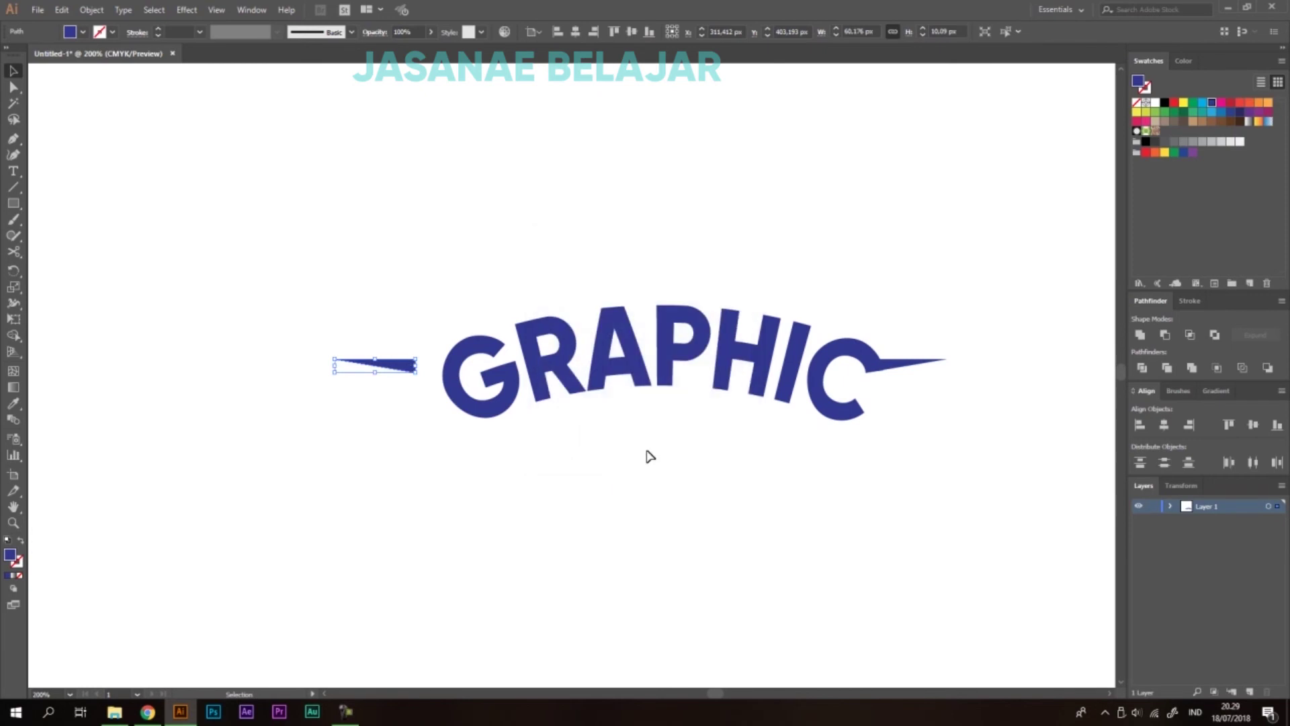
pyautogui.click(603, 485)
pyautogui.moveTo(414, 366); pyautogui.dragTo(454, 372)
# Examine the arched GRAPHIC lettering and its two side spikes at close and full-artboard zoom levels
pyautogui.scroll(-3, 866, 373)
pyautogui.scroll(1, 912, 345)
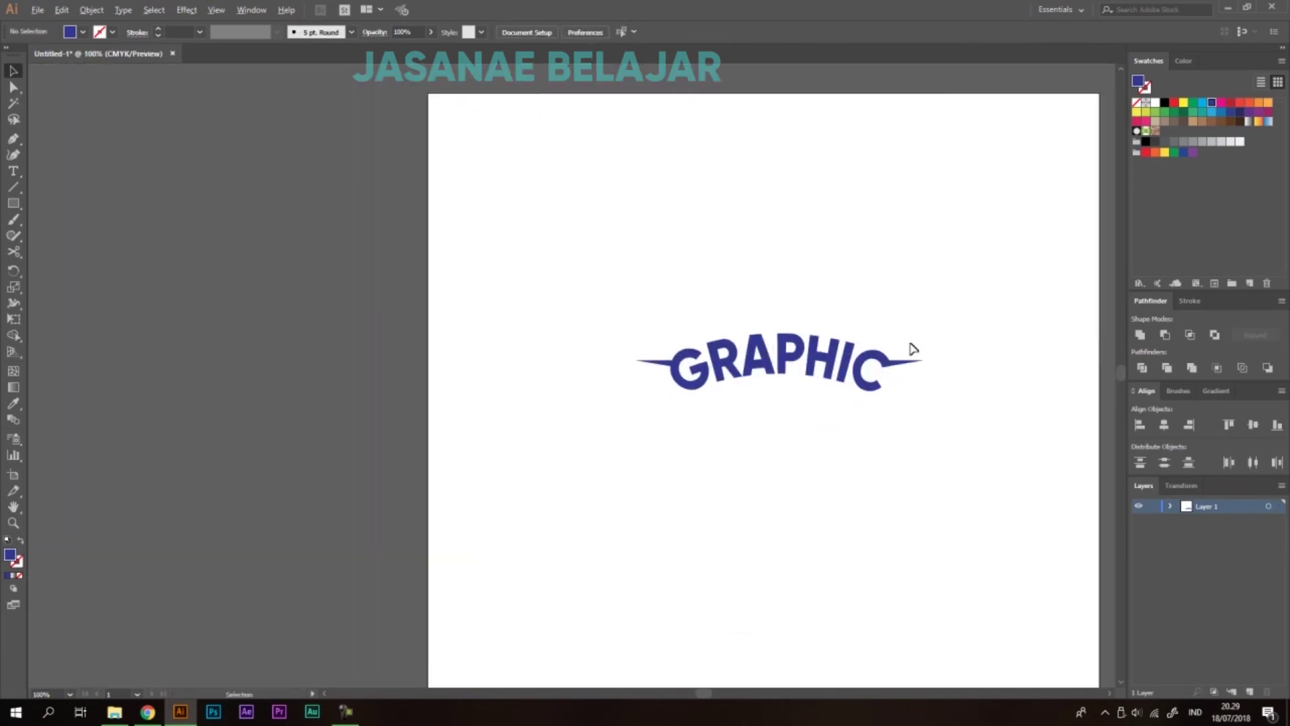
pyautogui.scroll(1, 835, 325)
pyautogui.moveTo(858, 316); pyautogui.dragTo(656, 222)
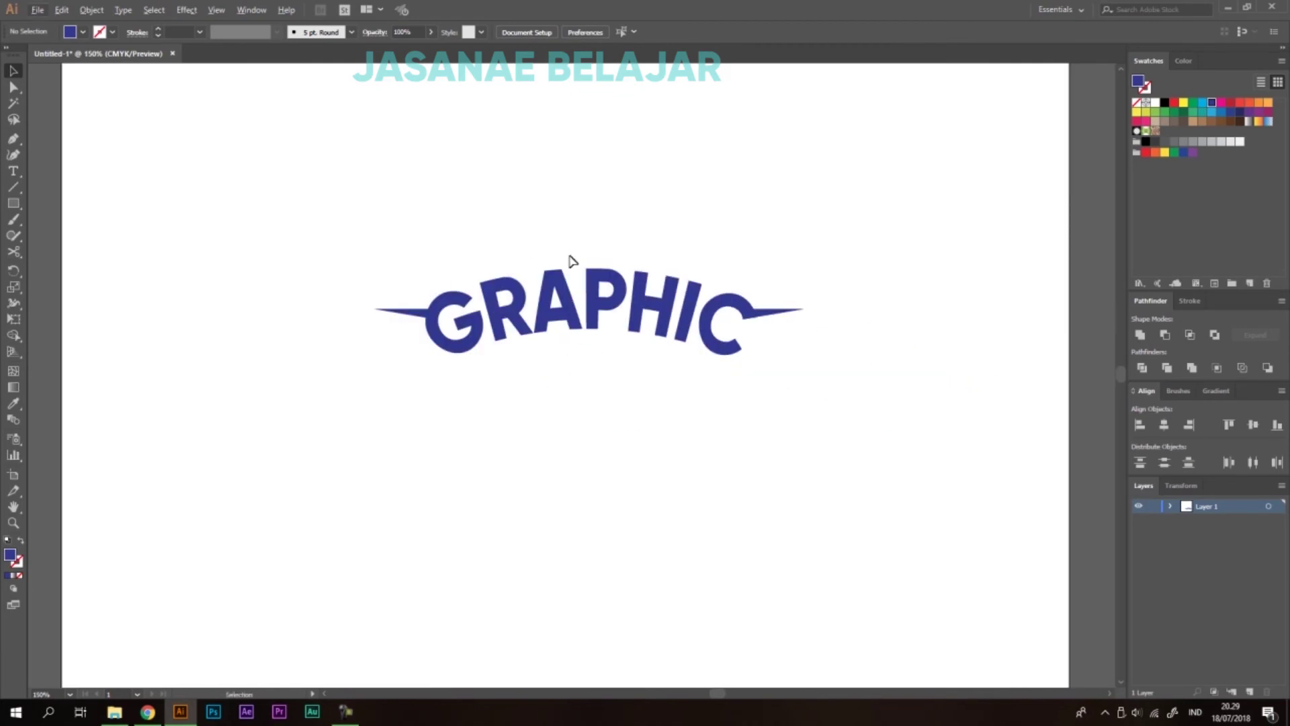
pyautogui.scroll(1, 602, 251)
pyautogui.moveTo(634, 249); pyautogui.dragTo(654, 287)
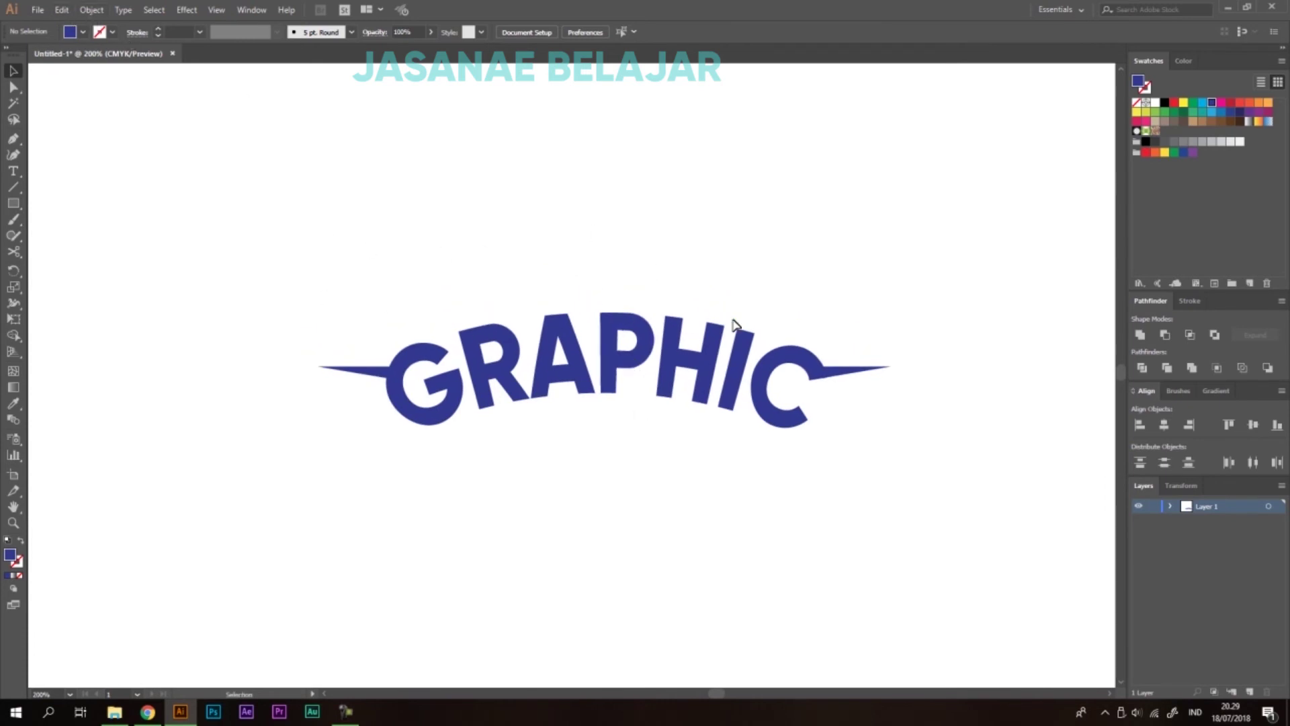
pyautogui.scroll(-3, 573, 308)
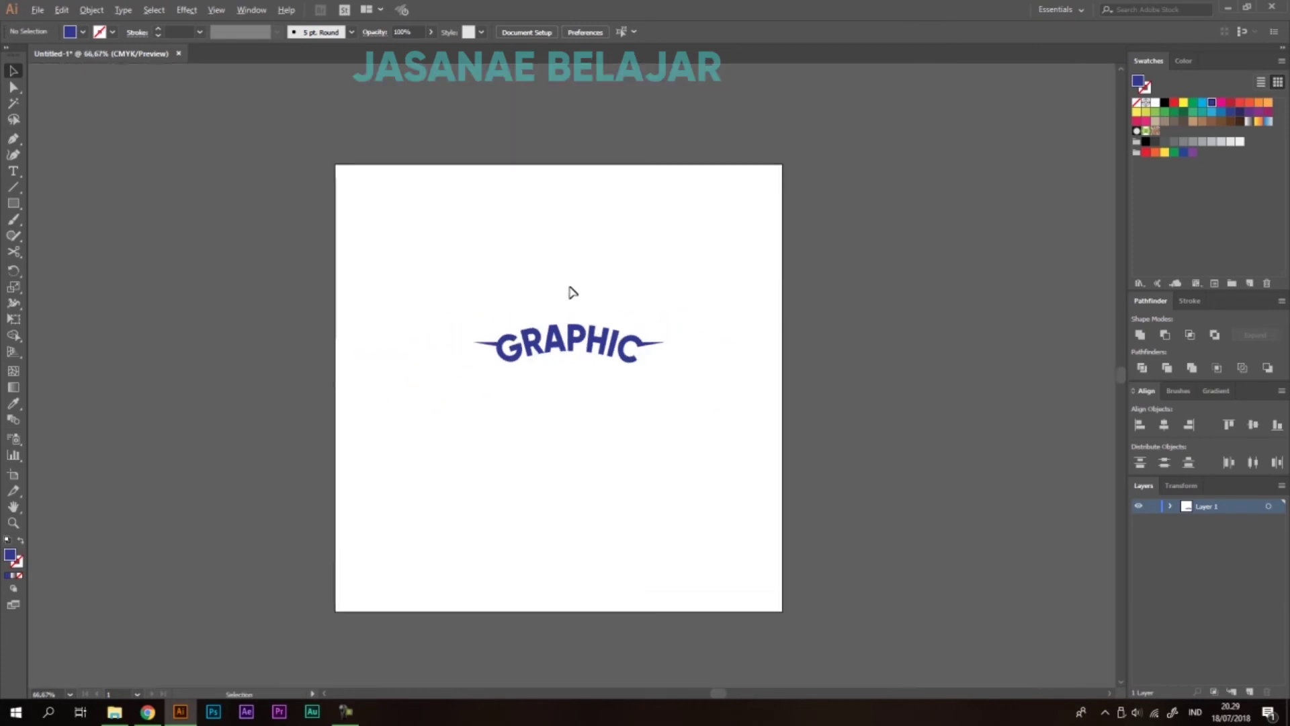
pyautogui.scroll(1, 570, 291)
pyautogui.scroll(1, 694, 422)
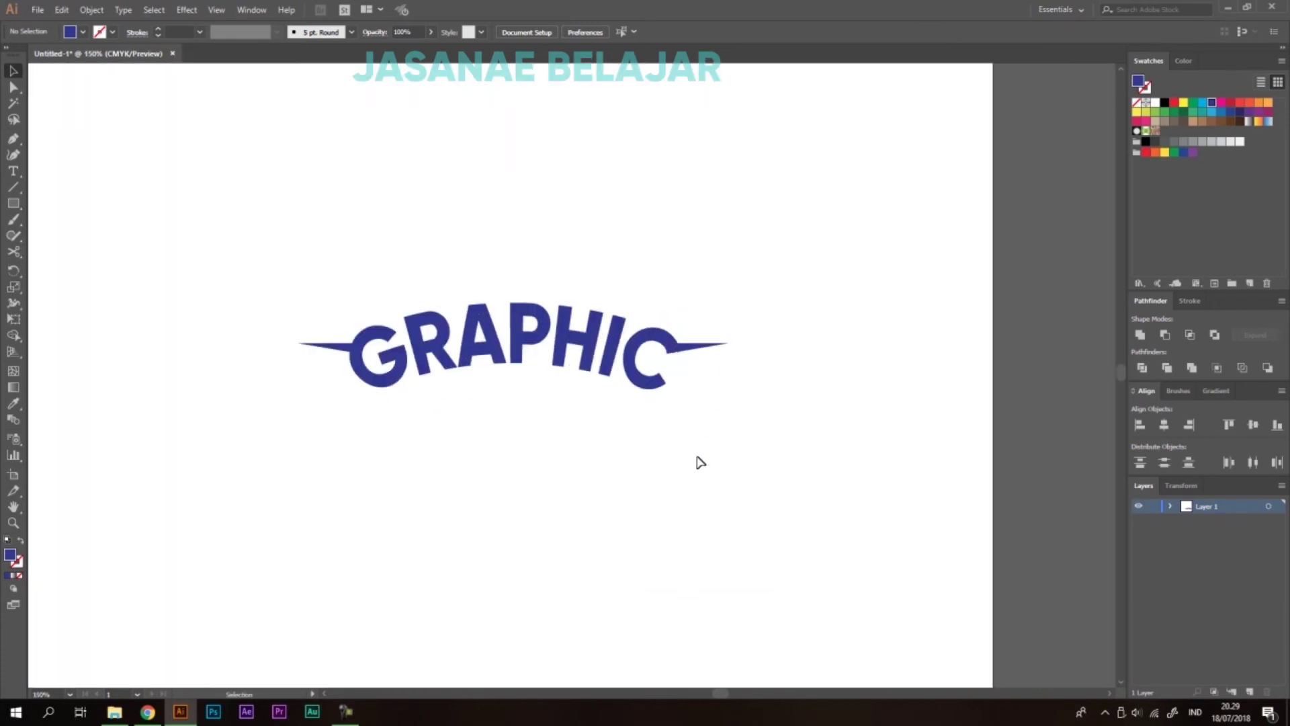
# Select the whole GRAPHIC lettering together with both spikes and delete it from the artboard
pyautogui.moveTo(791, 477); pyautogui.dragTo(285, 219)
pyautogui.moveTo(472, 184); pyautogui.dragTo(515, 167)
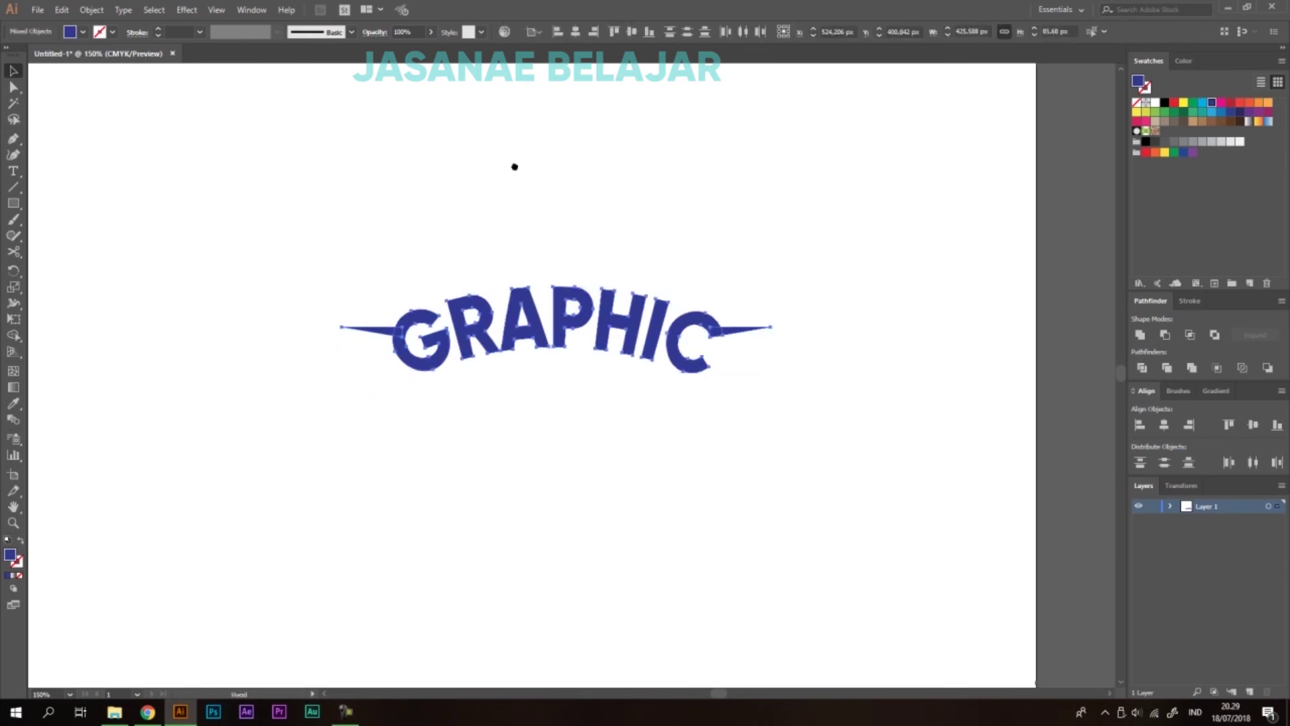
pyautogui.click(856, 218)
pyautogui.moveTo(858, 222); pyautogui.dragTo(450, 382)
pyautogui.moveTo(848, 195); pyautogui.dragTo(350, 440)
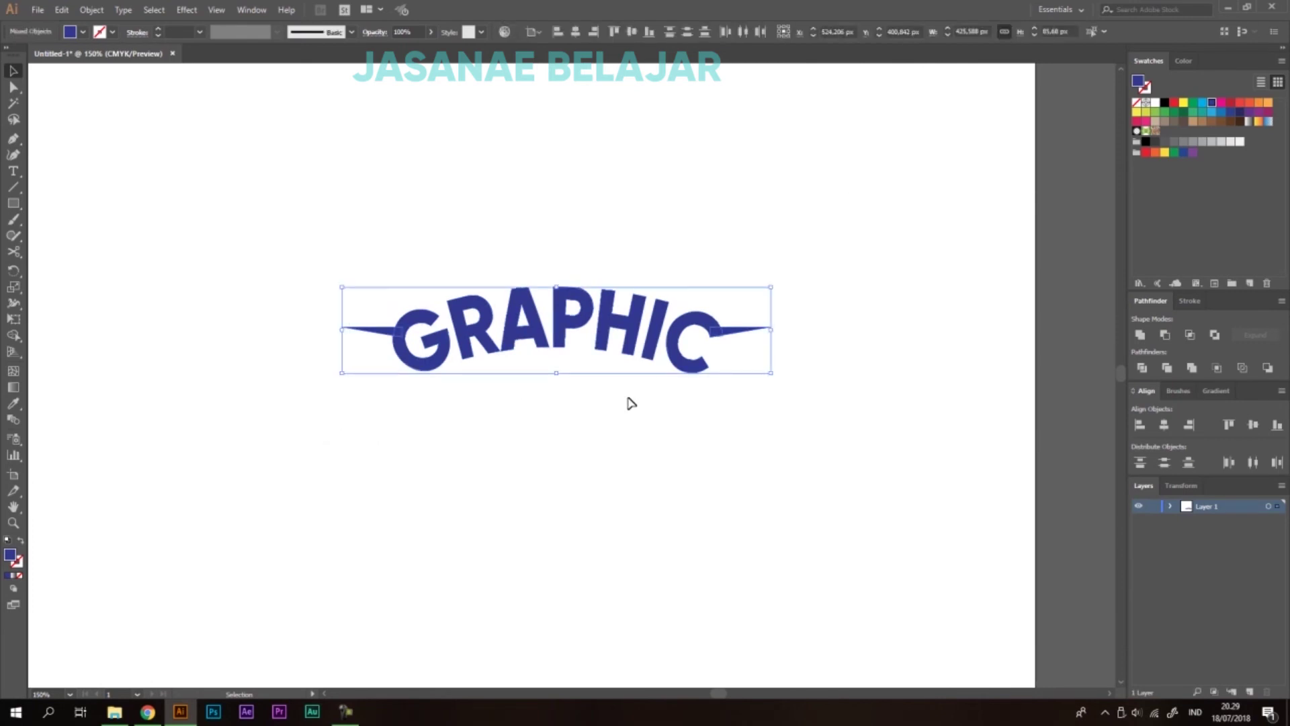
pyautogui.press('Delete')
# Add the point text DESIGN to the empty artboard, enlarged to about 119 pt and filled with green
pyautogui.press('t')
pyautogui.click(473, 267)
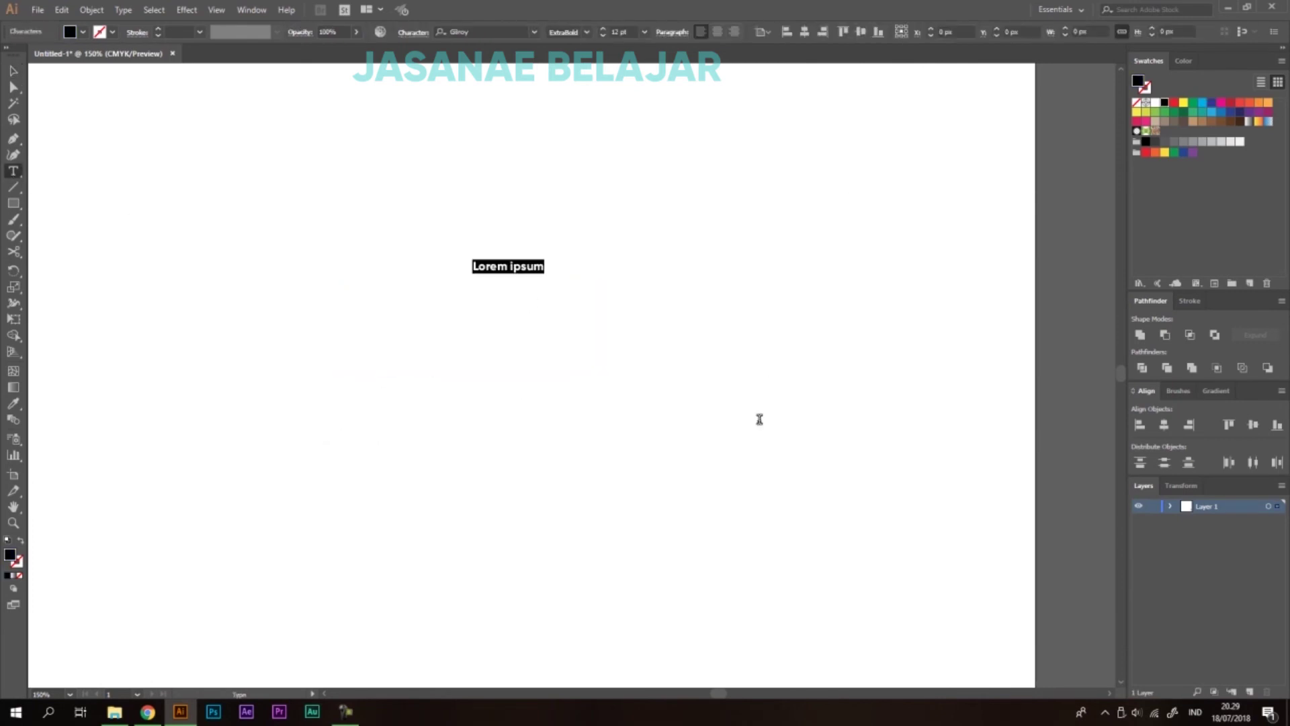
pyautogui.write('DES')
pyautogui.click(14, 71)
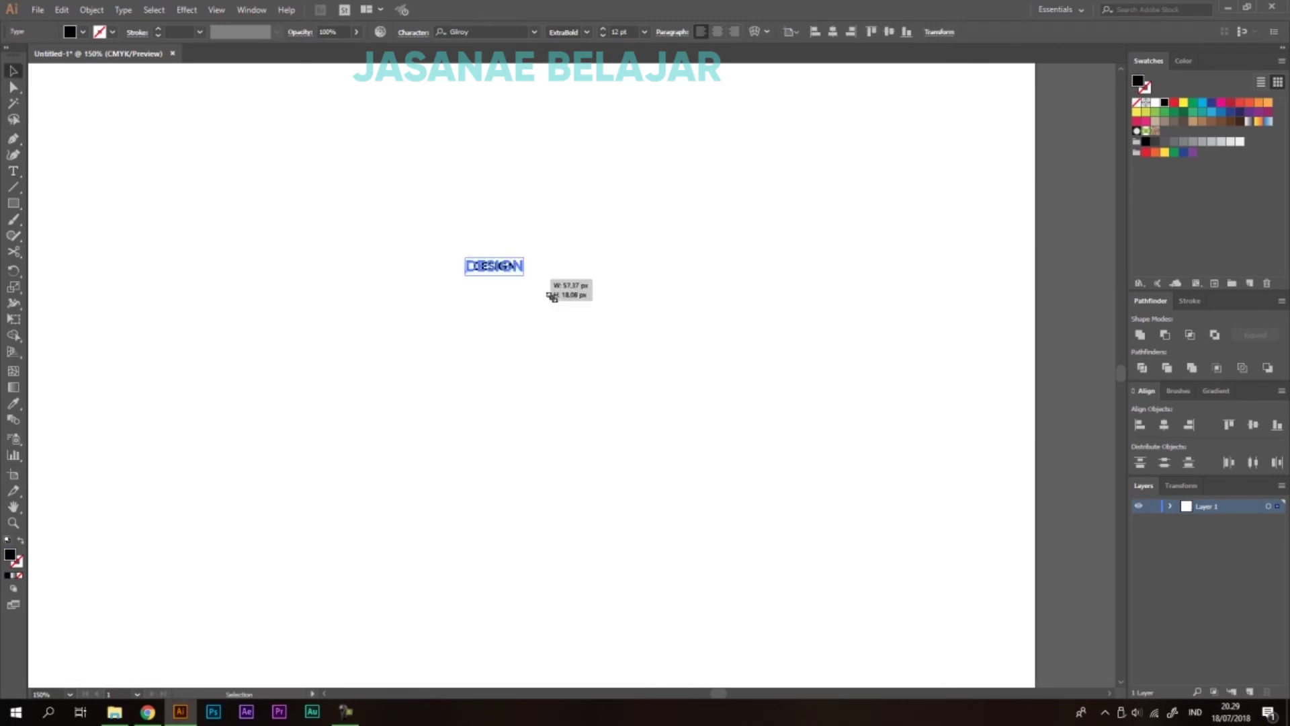
pyautogui.moveTo(515, 274); pyautogui.dragTo(706, 331)
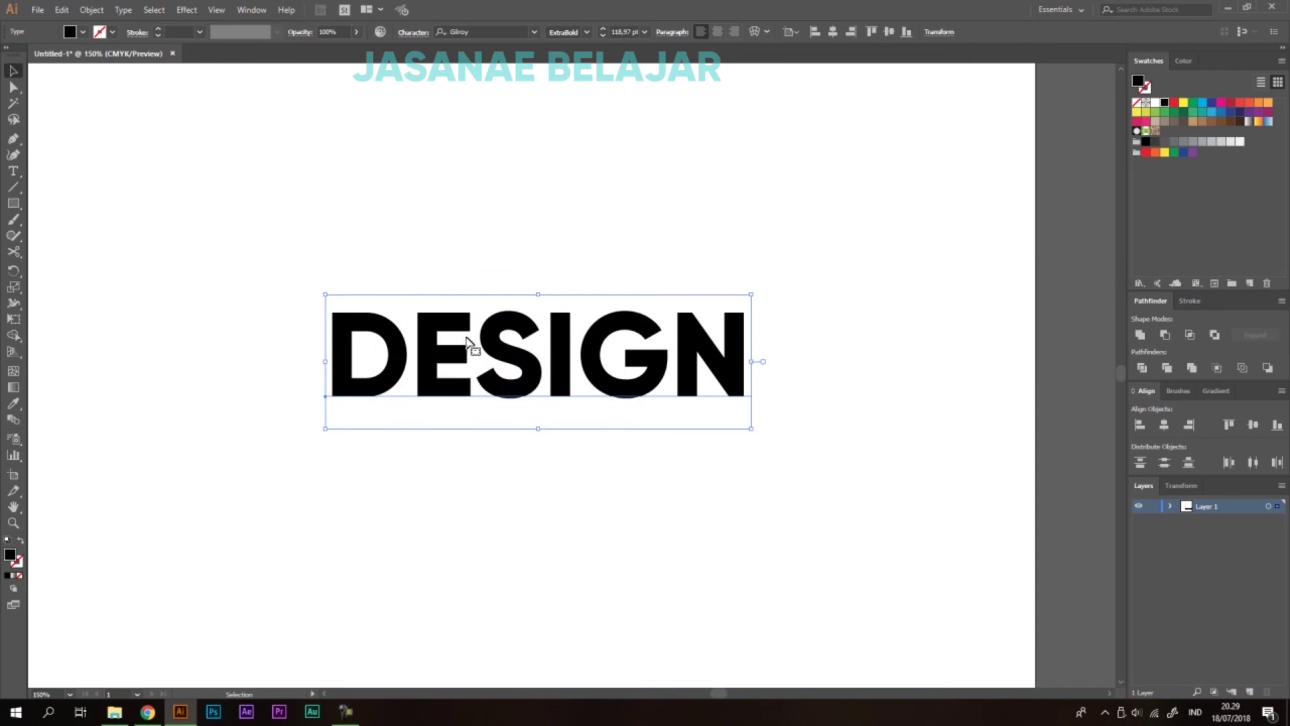
pyautogui.click(1193, 104)
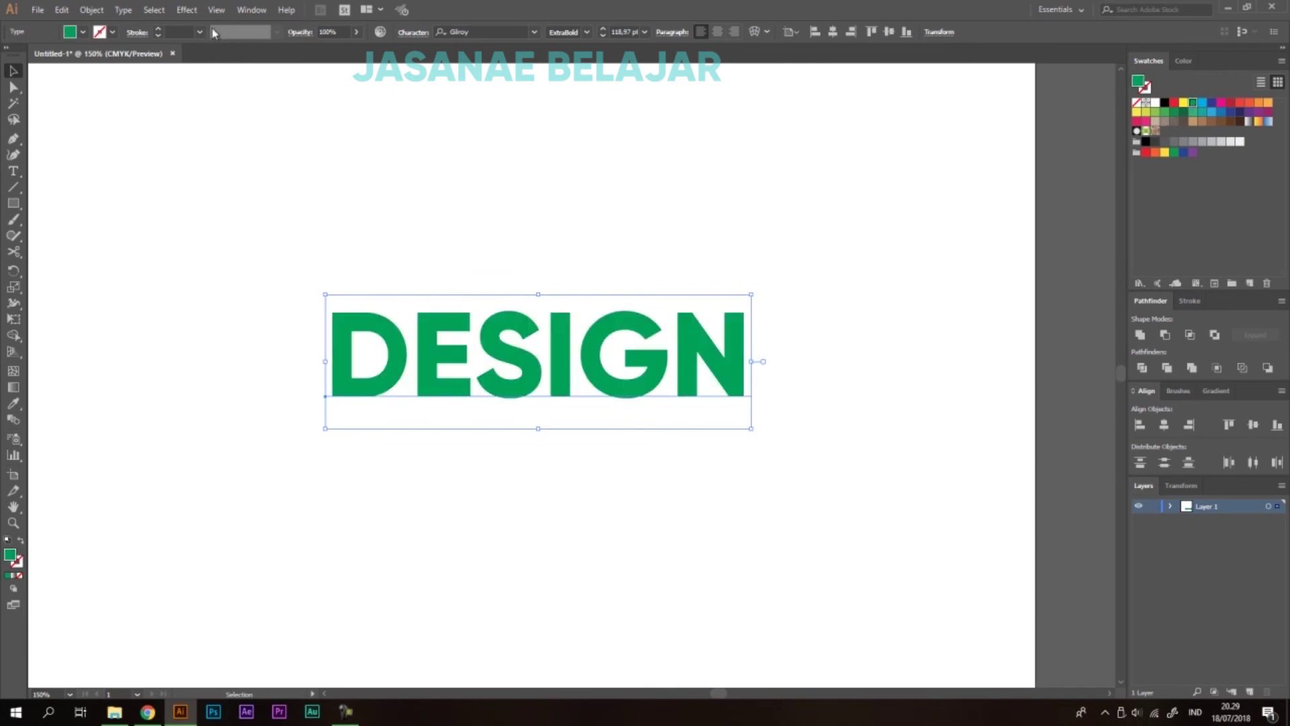
# Apply a previewed 3D Extrude & Bevel effect to the DESIGN text with a custom rotation of -36°, -51° and 31°
pyautogui.click(186, 10)
pyautogui.moveTo(281, 91)
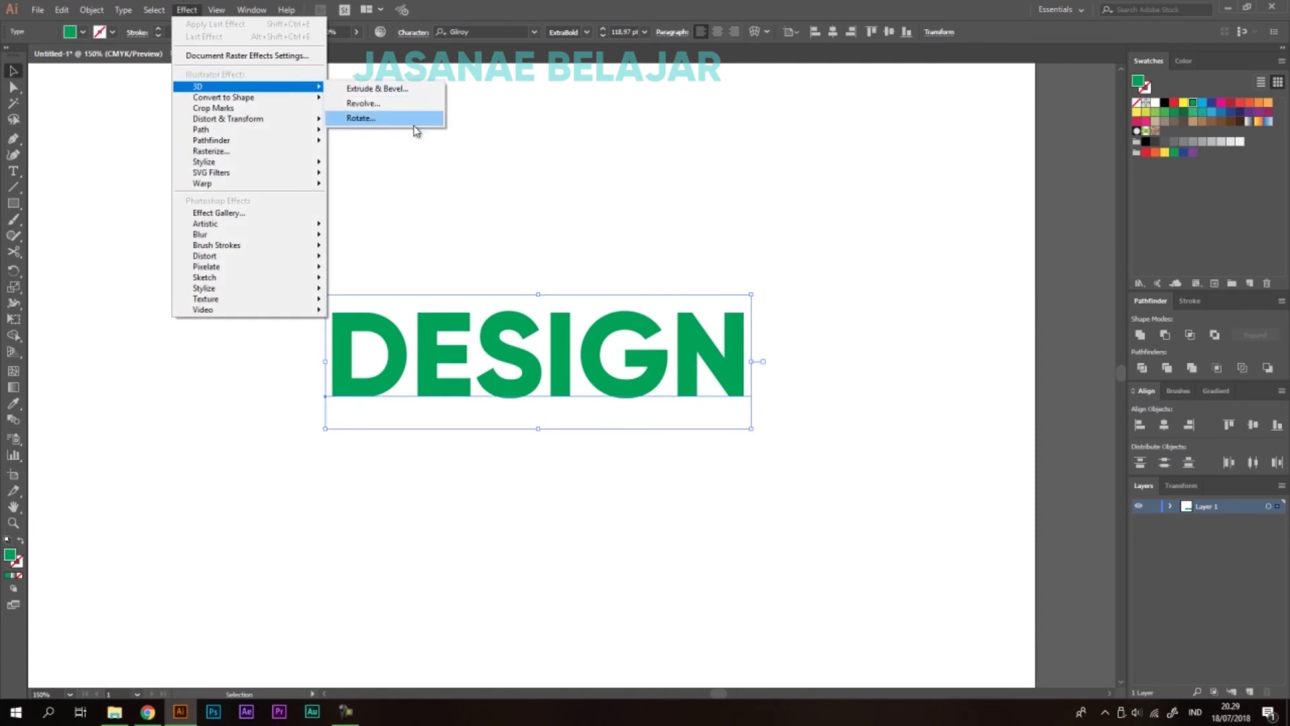
pyautogui.click(394, 90)
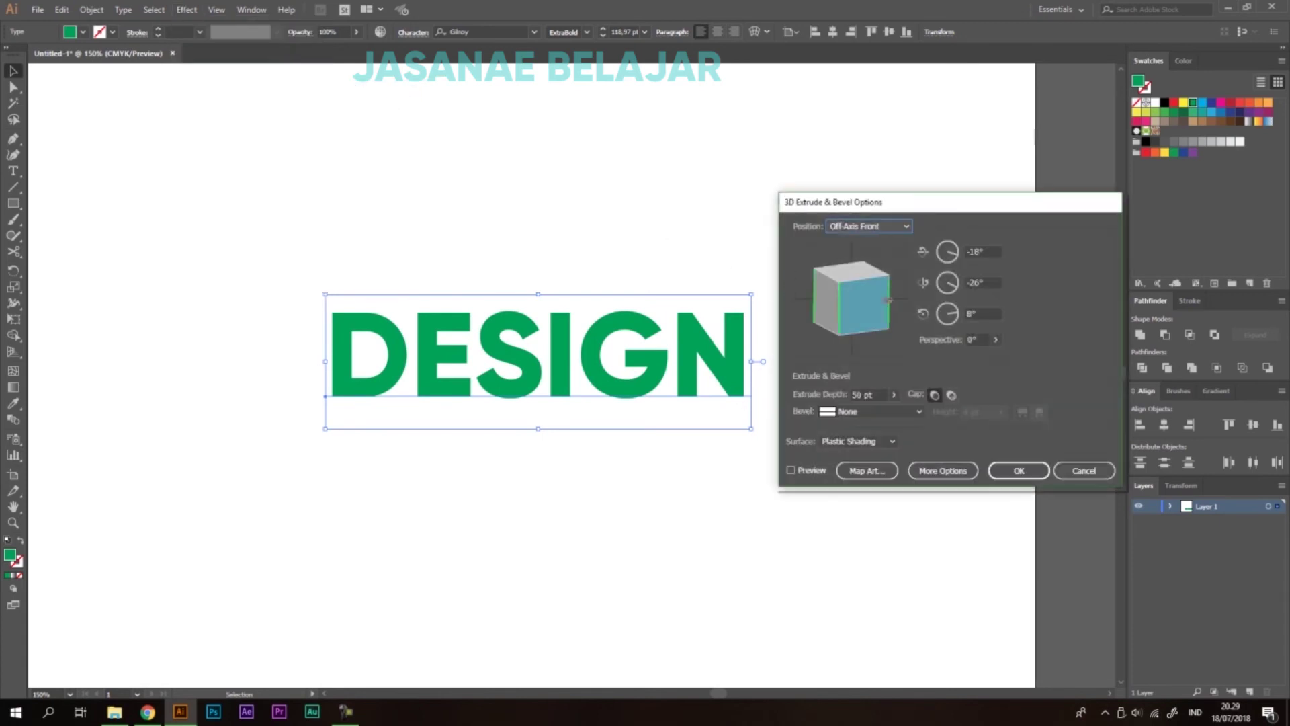
pyautogui.moveTo(863, 301); pyautogui.dragTo(854, 274)
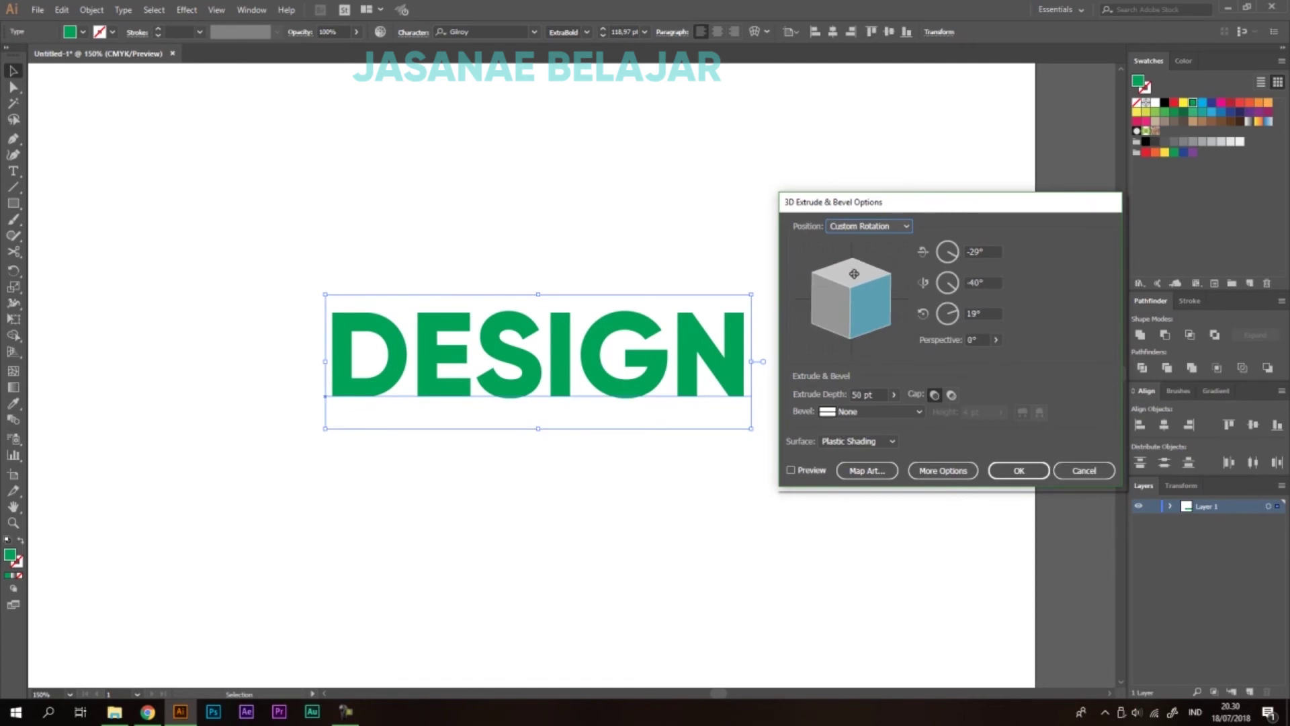
pyautogui.click(792, 470)
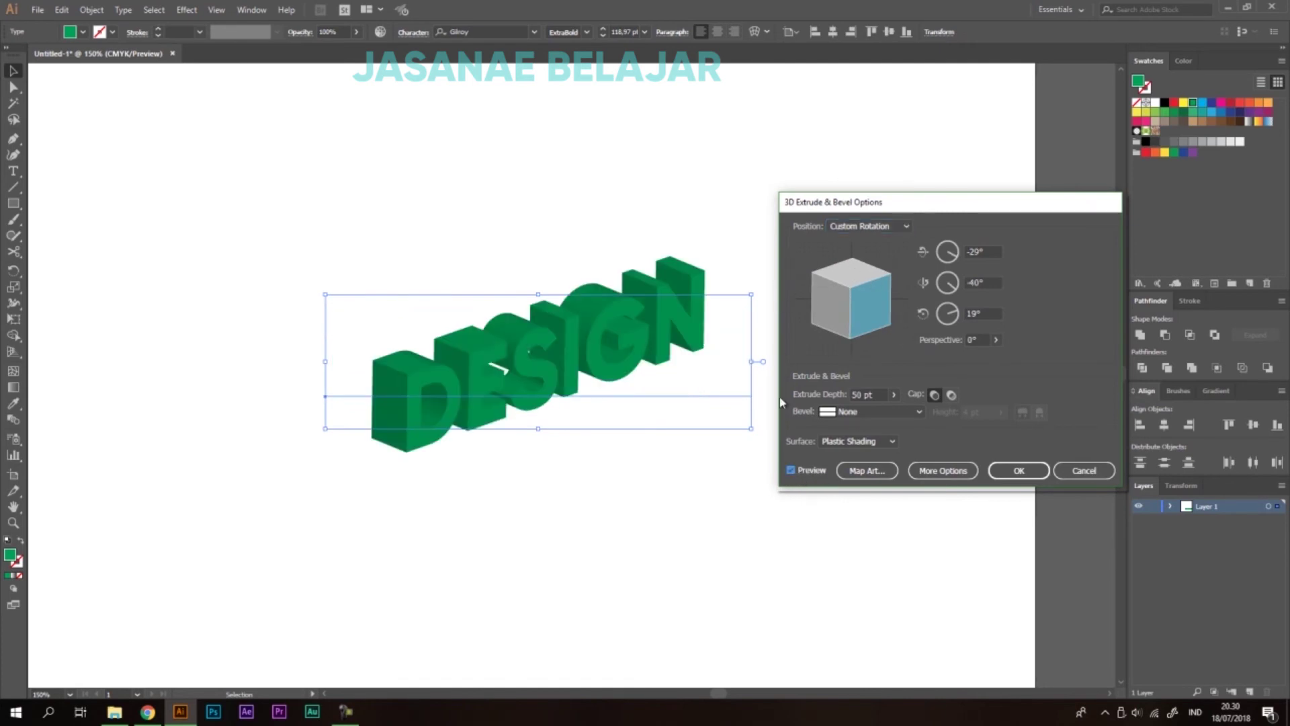
pyautogui.moveTo(859, 312); pyautogui.dragTo(821, 305)
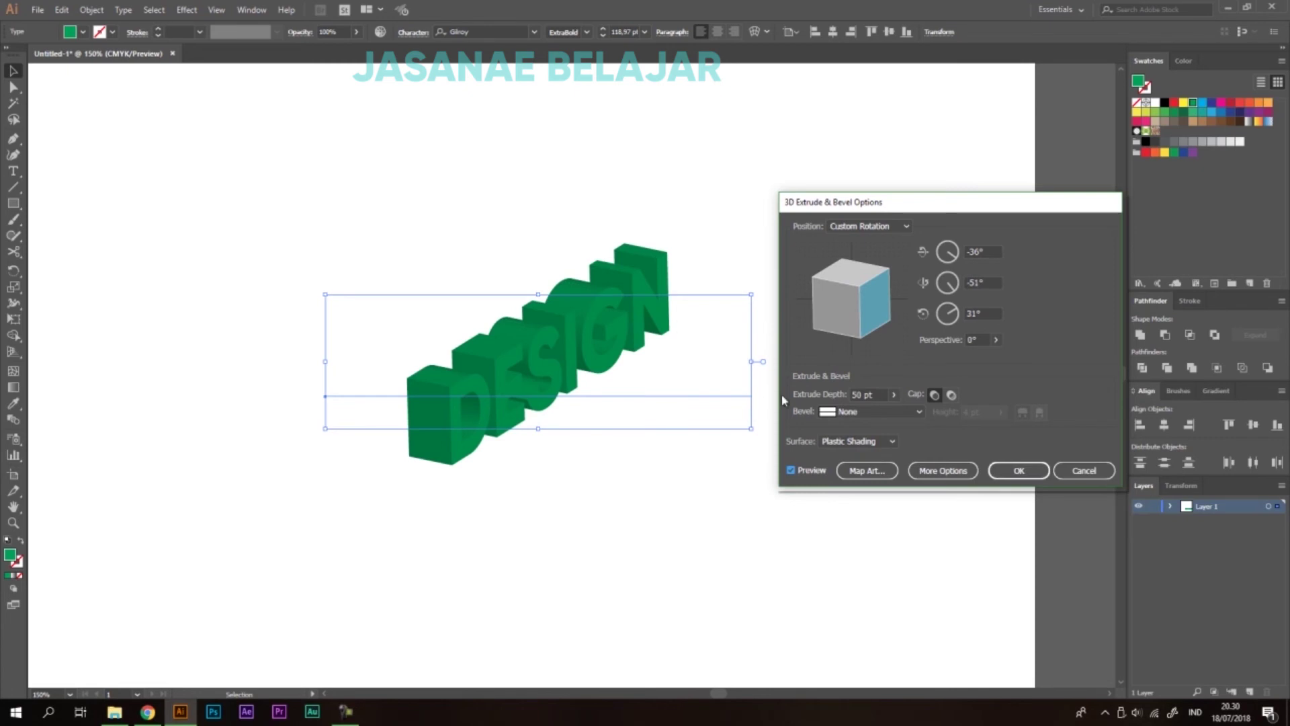
# Set the extrude depth of the DESIGN text to 25 pt and apply the 3D effect
pyautogui.click(892, 395)
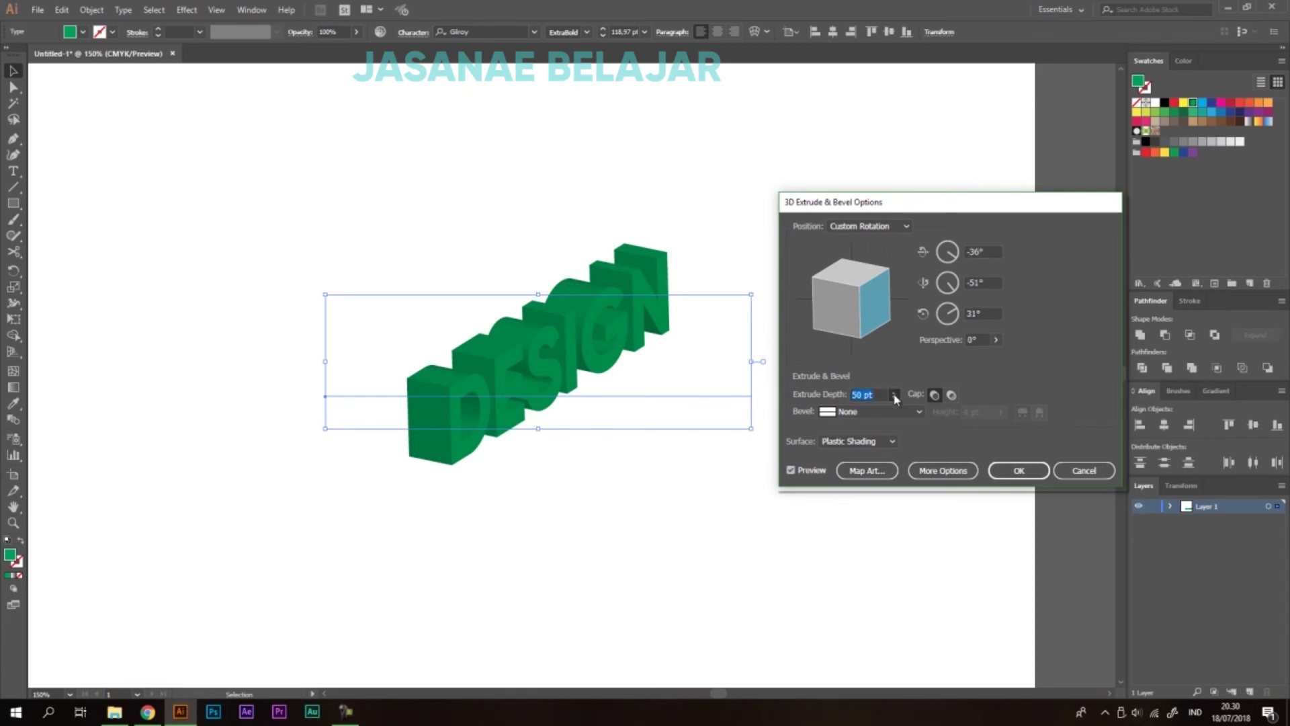
pyautogui.click(856, 411)
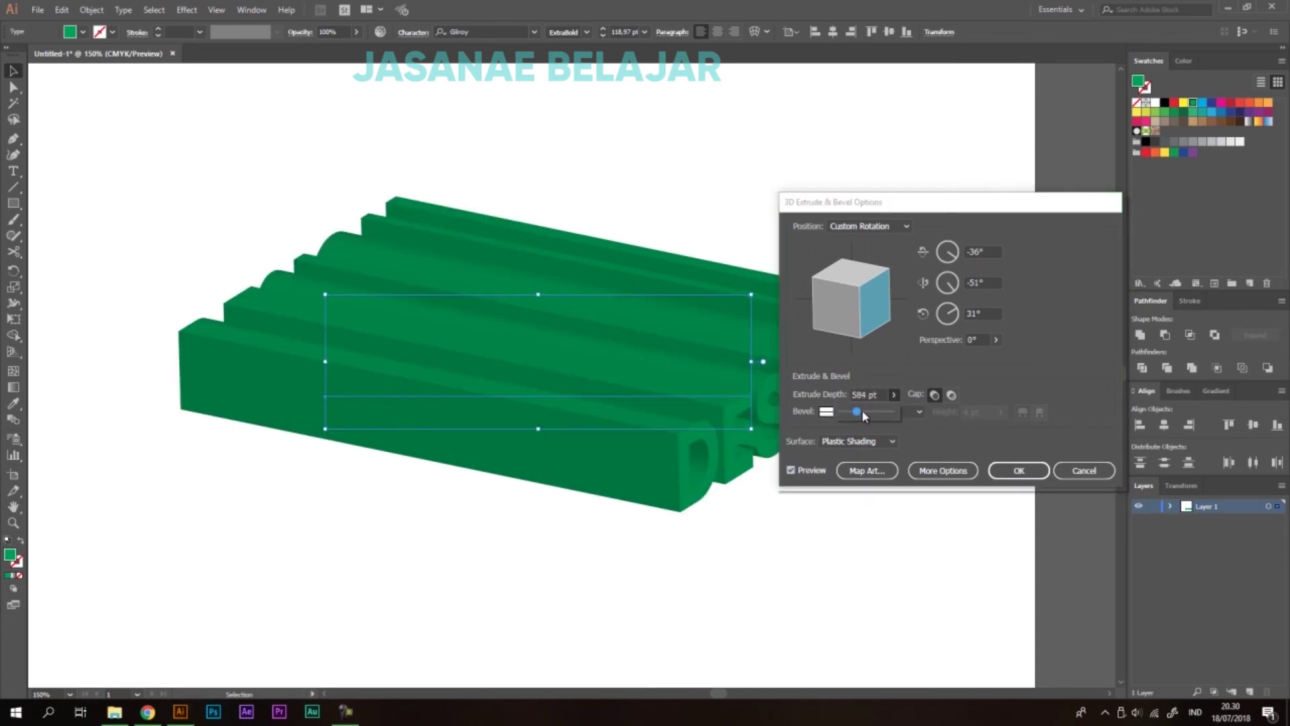
pyautogui.moveTo(867, 414); pyautogui.dragTo(842, 415)
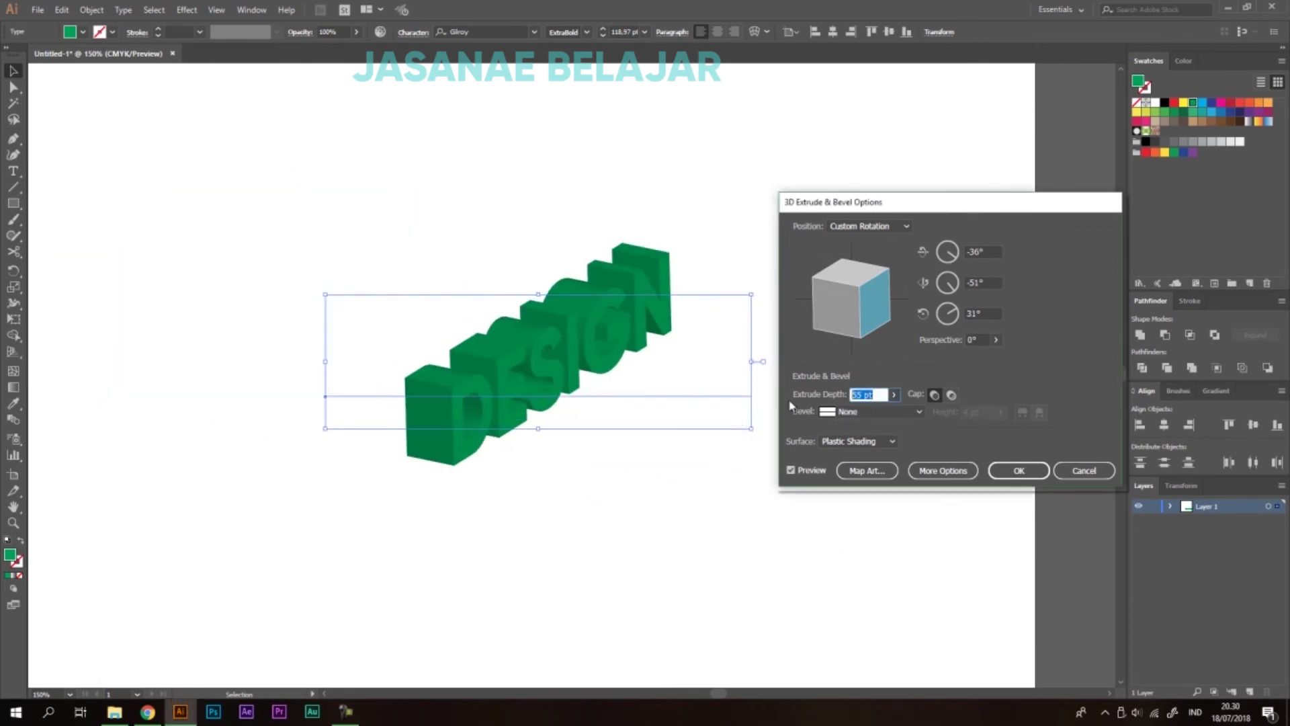
pyautogui.write('25')
pyautogui.click(989, 312)
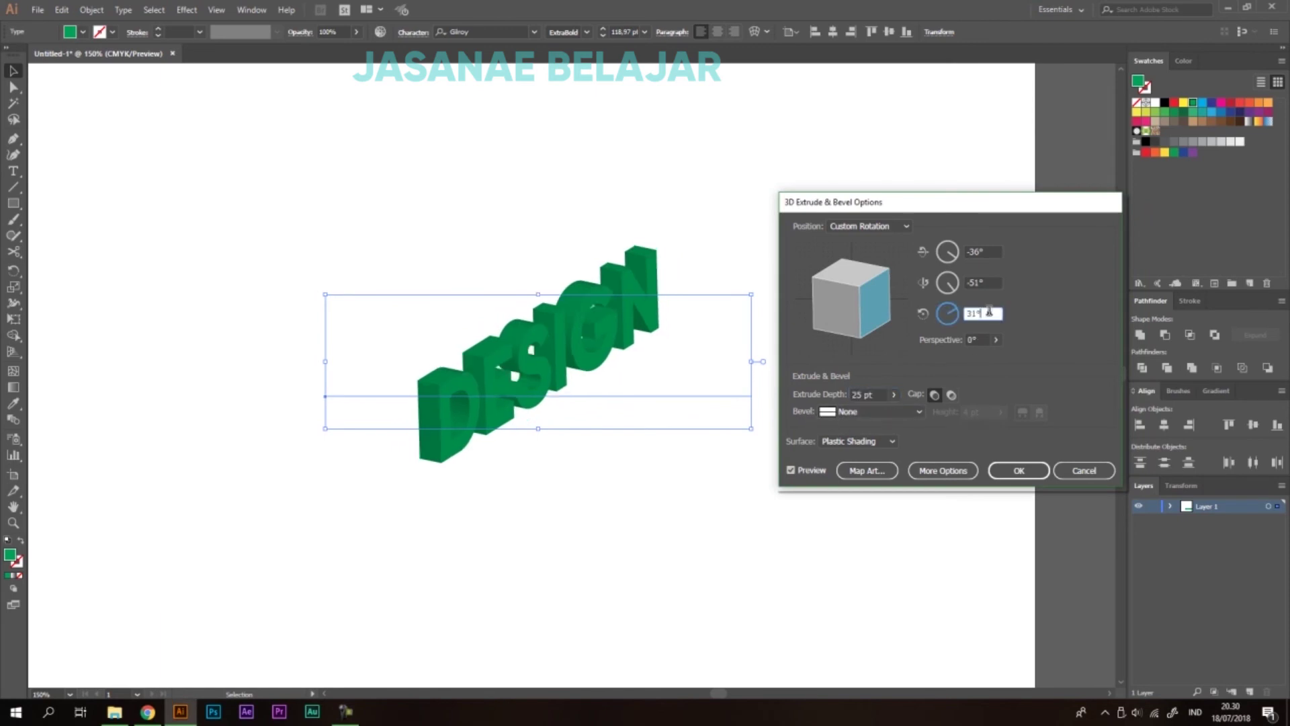
pyautogui.click(1018, 470)
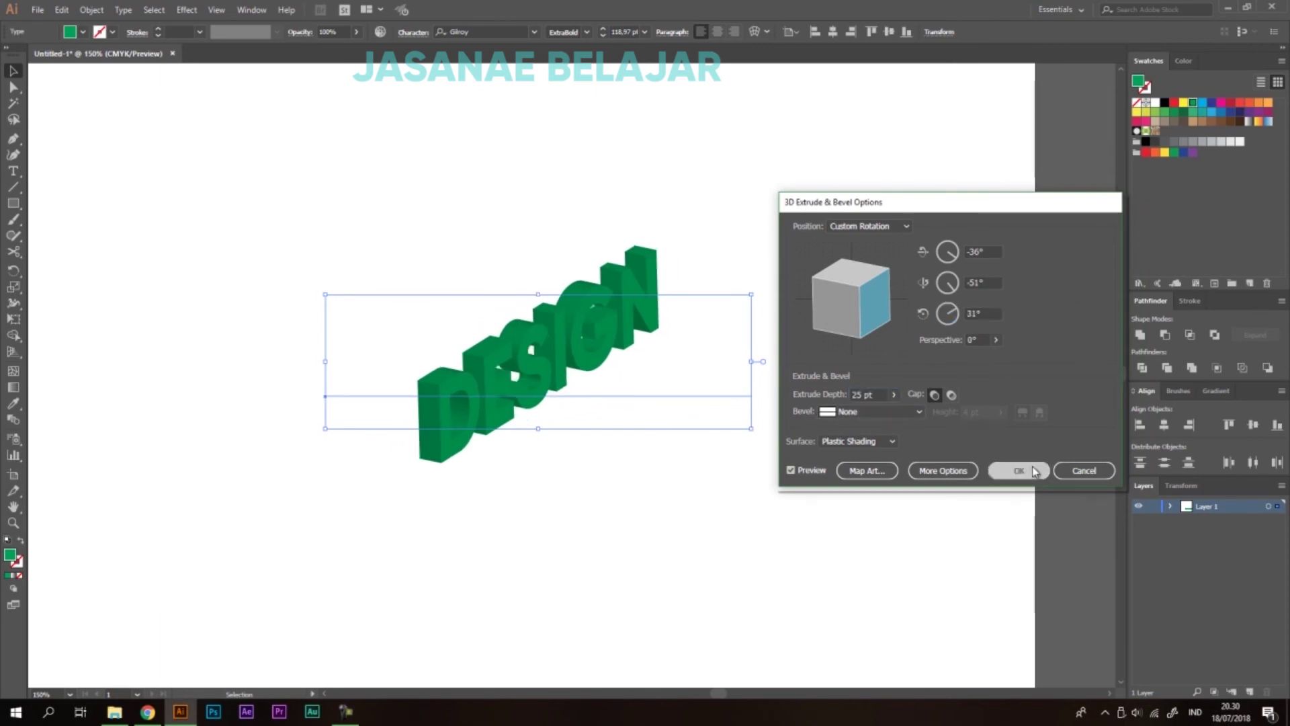
# Examine the extruded DESIGN lettering and its original flat text outline at different zoom levels
pyautogui.click(873, 319)
pyautogui.hotkey('ctrl', '-')
pyautogui.hotkey('ctrl', '-')
pyautogui.hotkey('ctrl', '+')
pyautogui.hotkey('ctrl', '+')
pyautogui.hotkey('ctrl', '+')
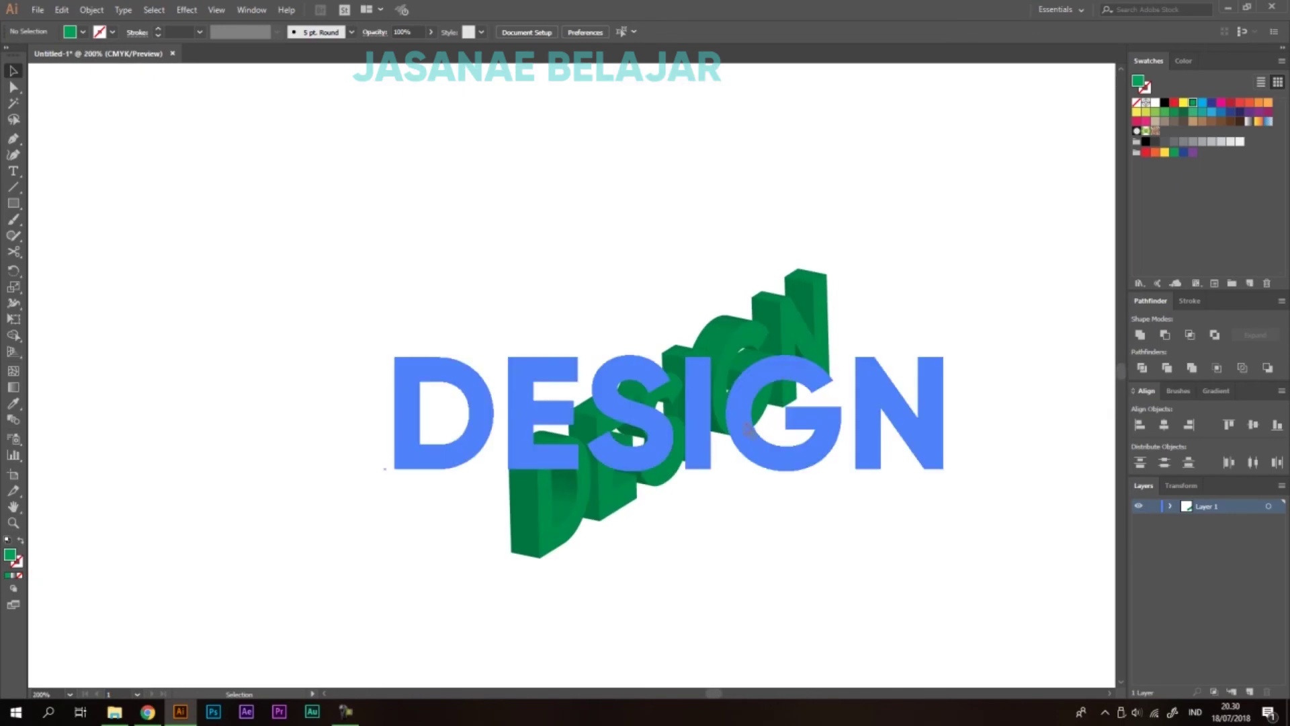
pyautogui.click(747, 432)
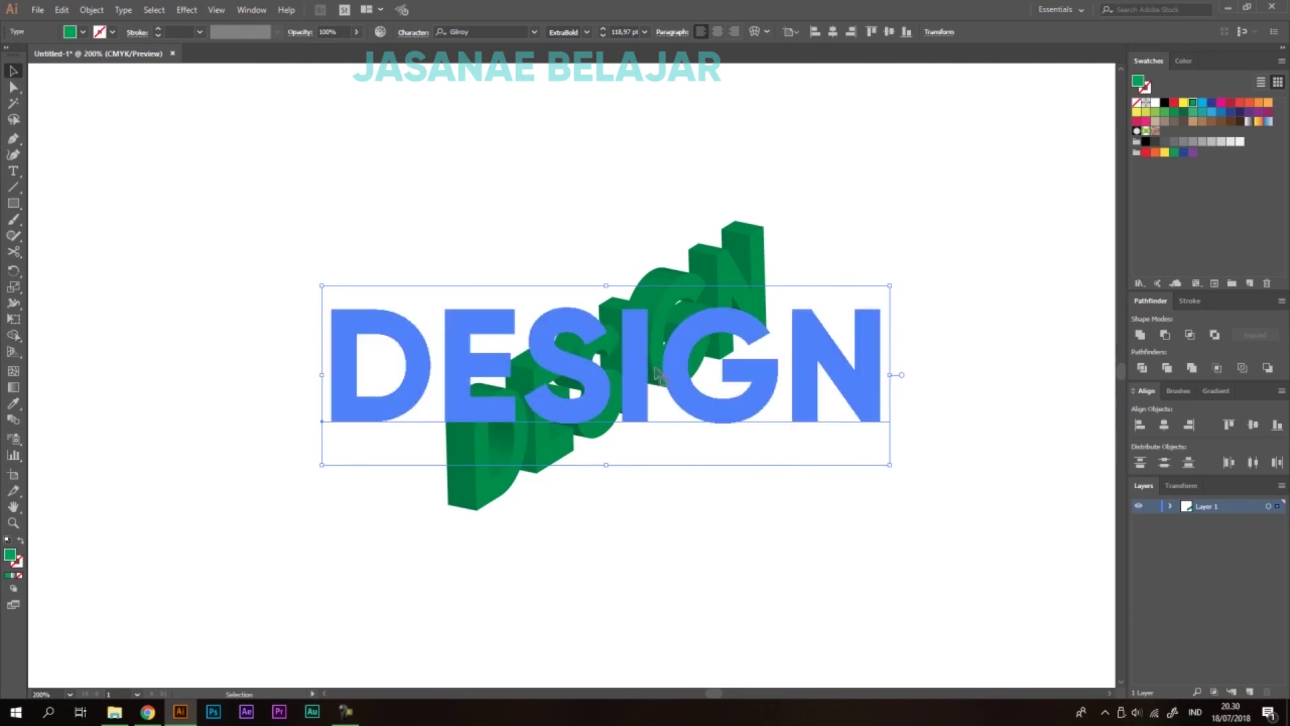
pyautogui.moveTo(925, 138); pyautogui.dragTo(536, 483)
pyautogui.click(928, 304)
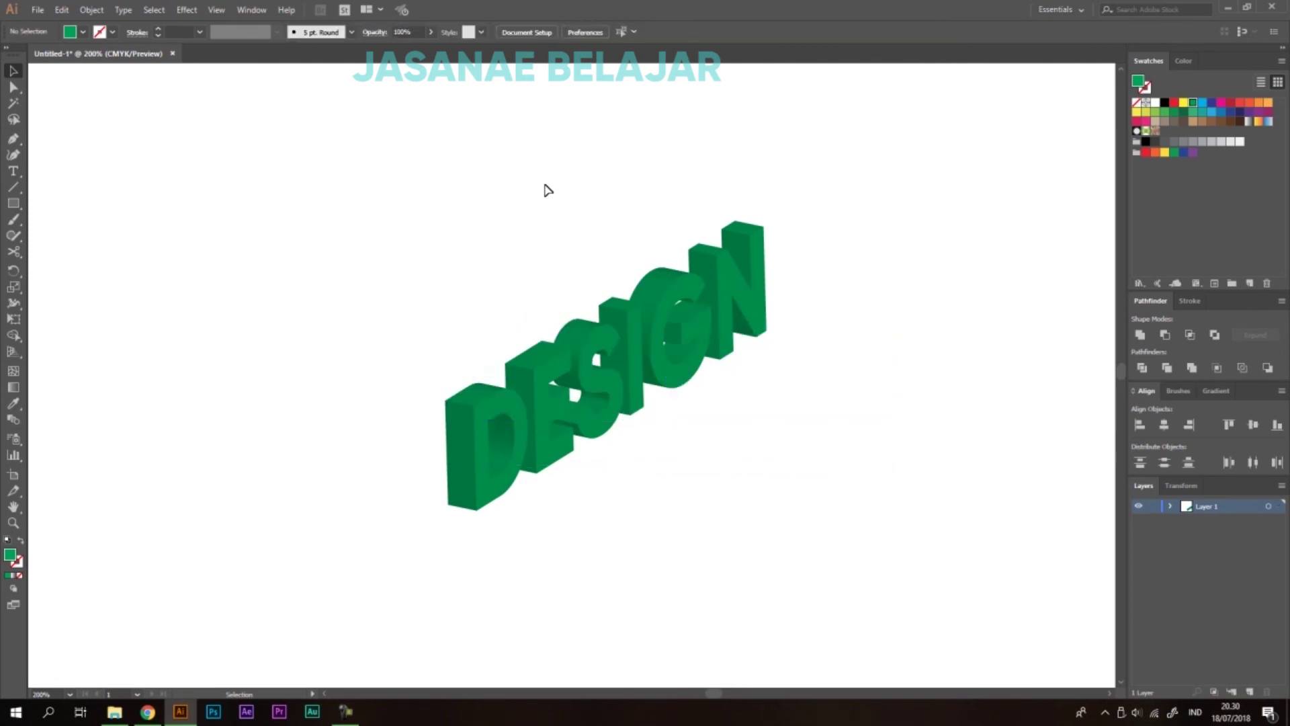
# Expand the appearance of the extruded DESIGN text into editable shapes
pyautogui.click(678, 322)
pyautogui.click(92, 10)
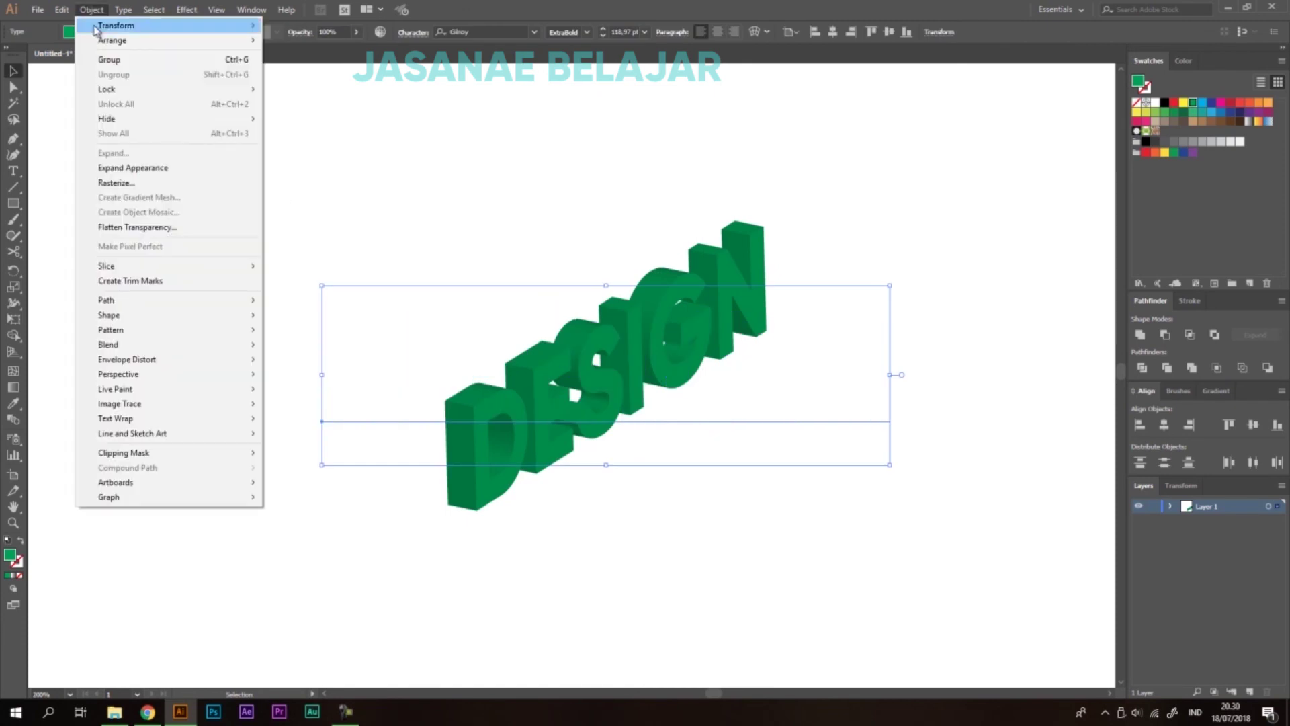
pyautogui.click(140, 169)
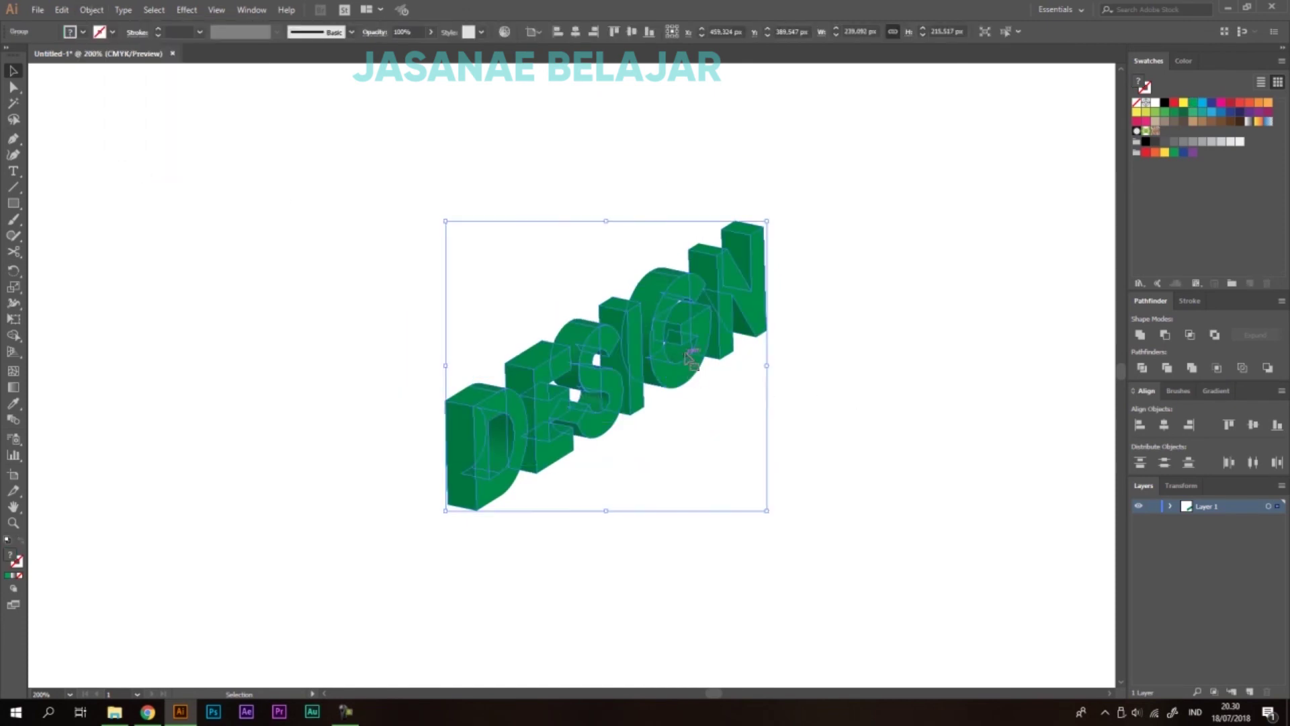
pyautogui.hotkey('ctrl', '+')
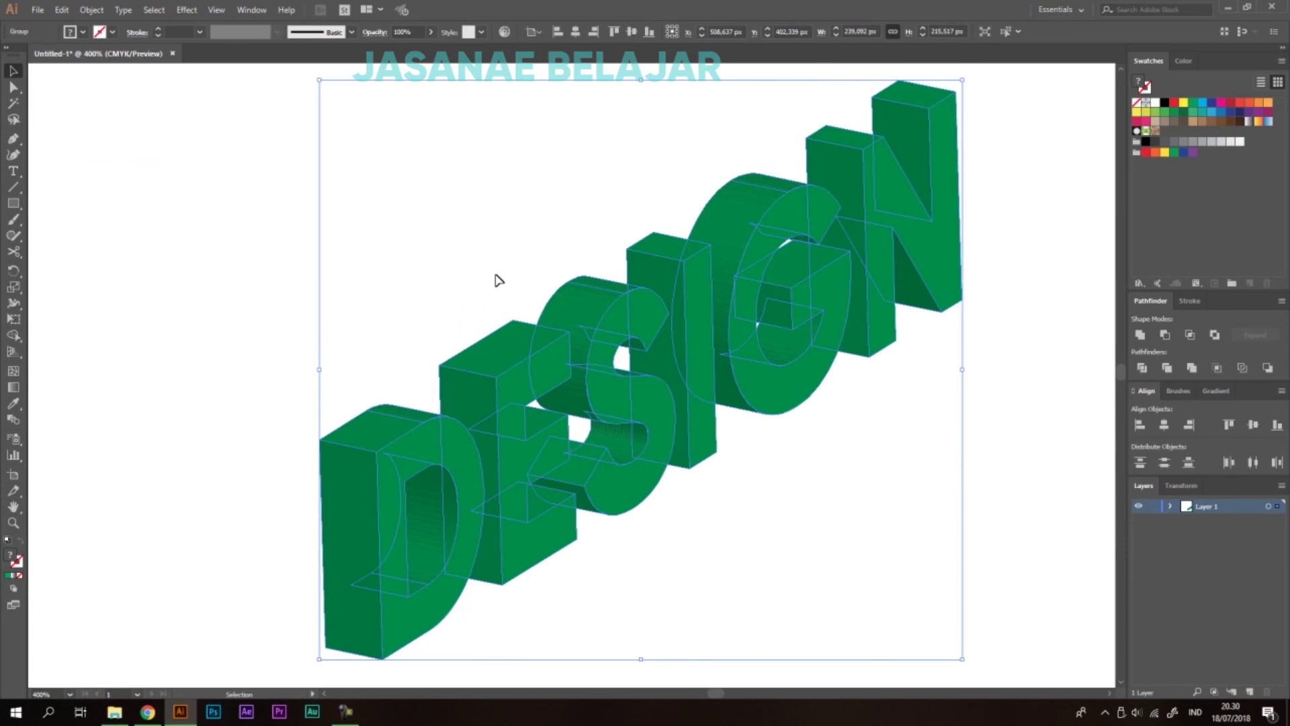
# Ungroup the expanded lettering repeatedly and pull the G's front face away from its sides
pyautogui.hotkey('ctrl', 'z')
pyautogui.rightClick(664, 360)
pyautogui.click(704, 452)
pyautogui.click(858, 446)
pyautogui.click(709, 399)
pyautogui.moveTo(709, 400); pyautogui.dragTo(714, 325)
pyautogui.rightClick(647, 363)
pyautogui.click(692, 452)
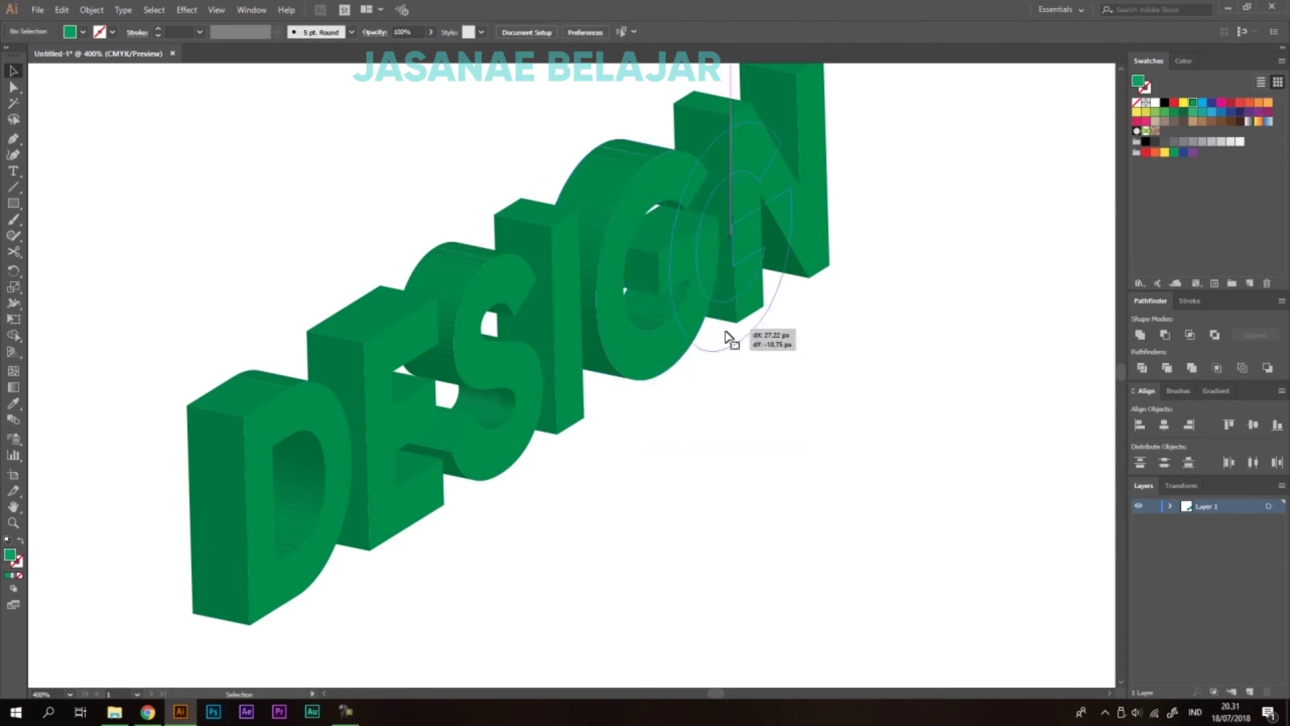
# Undo the move of the G's front face and fill that face with light blue
pyautogui.hotkey('ctrl', 'z')
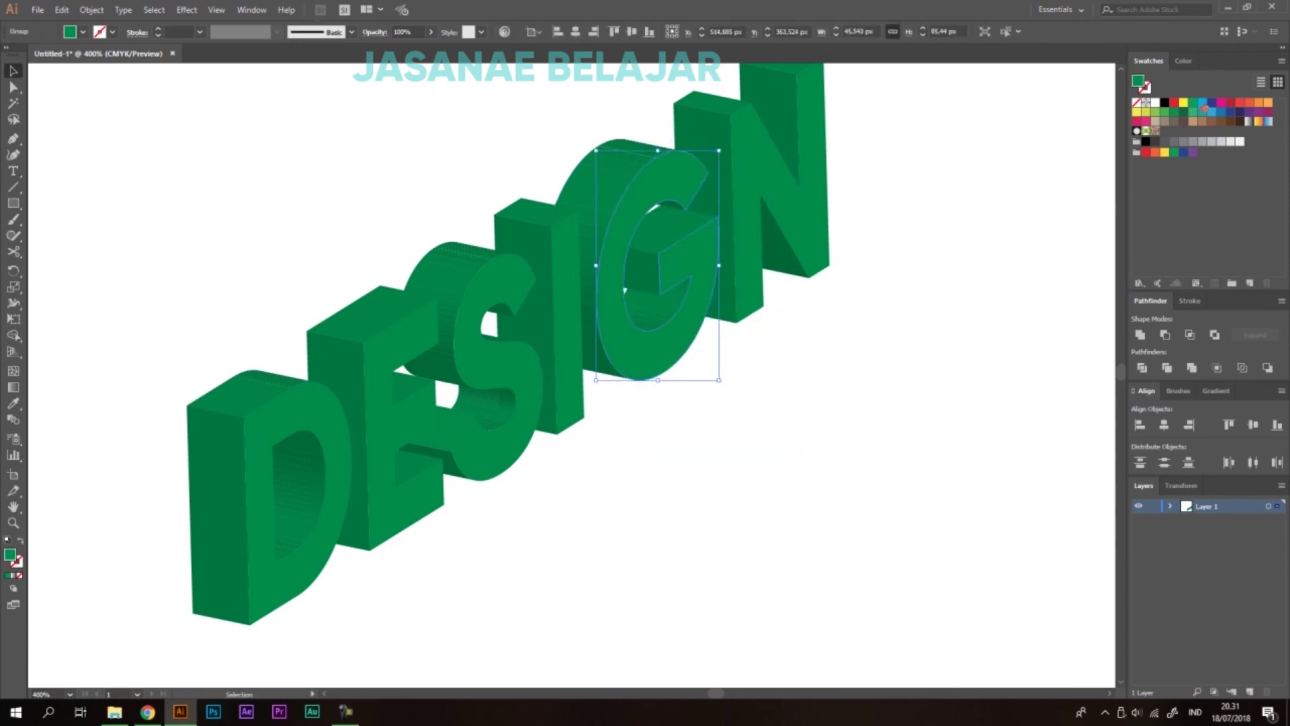
pyautogui.click(1201, 104)
pyautogui.click(960, 328)
pyautogui.scroll(-3, 746, 371)
pyautogui.scroll(3, 674, 245)
# Separate the N's front face from its group and fill it with the same light blue as the G
pyautogui.moveTo(646, 274); pyautogui.dragTo(753, 267)
pyautogui.hotkey('ctrl', 'z')
pyautogui.rightClick(674, 282)
pyautogui.click(710, 379)
pyautogui.click(806, 322)
pyautogui.hotkey('ctrl', 'z')
pyautogui.click(1201, 105)
pyautogui.click(783, 293)
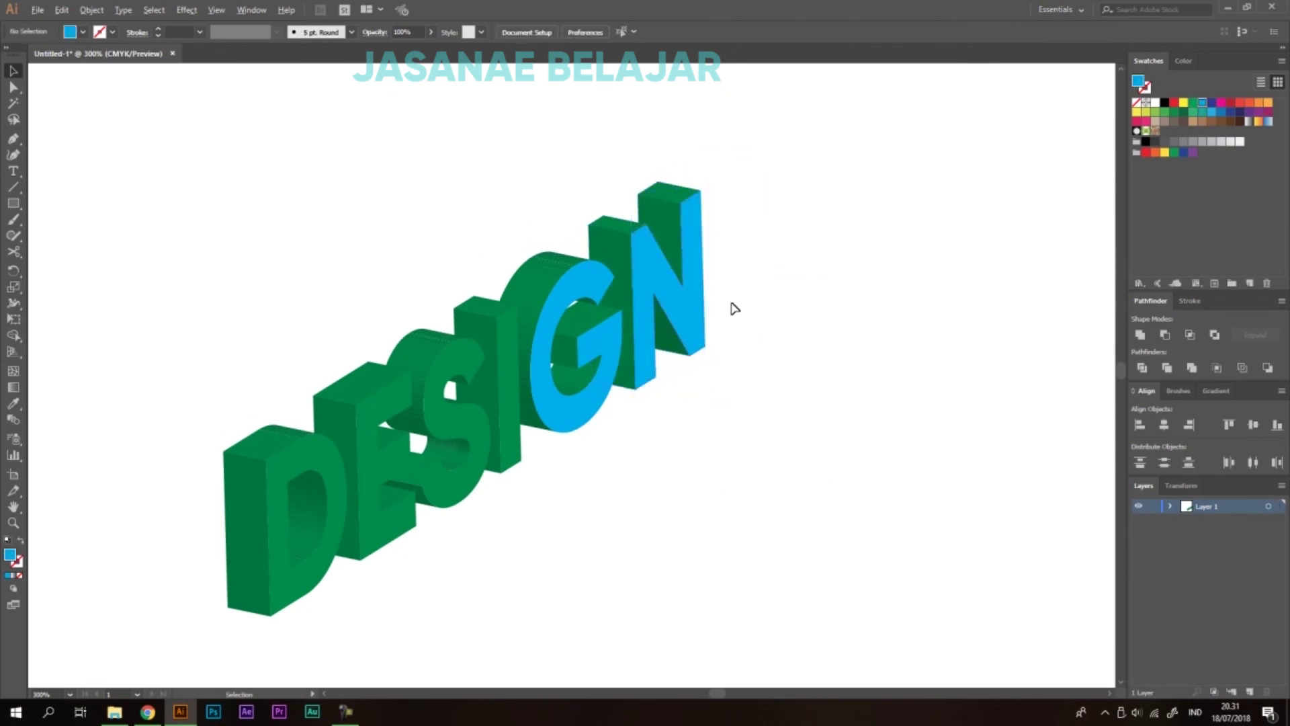
# Try moving the G's curved outer side surface away from the letter, and undo the move
pyautogui.scroll(-2, 726, 309)
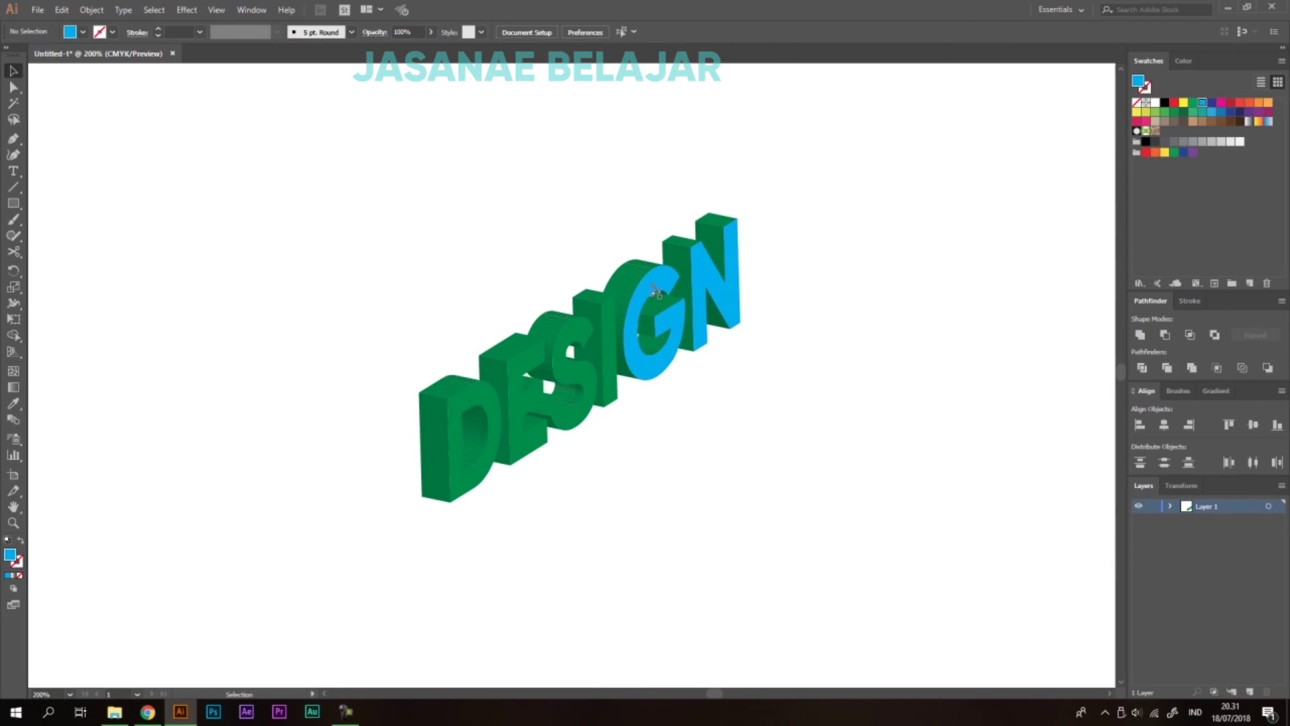
pyautogui.scroll(-1, 579, 282)
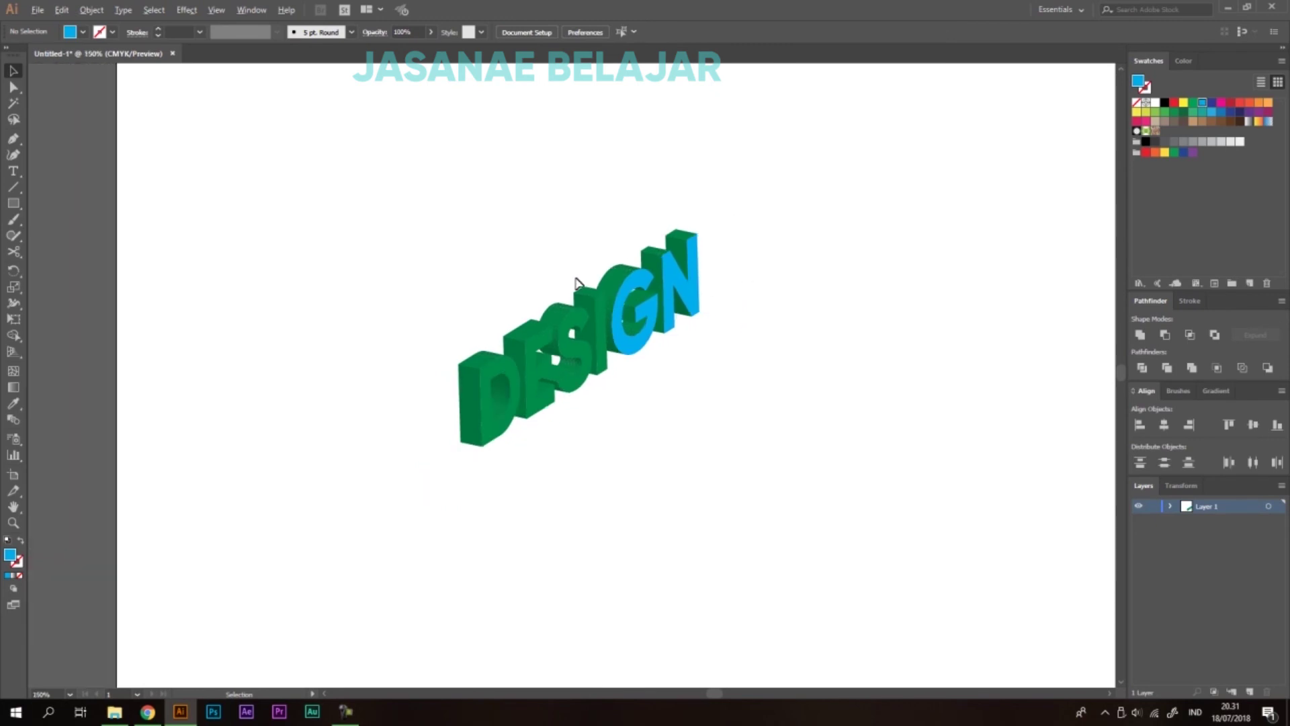
pyautogui.scroll(3, 681, 304)
pyautogui.moveTo(478, 275); pyautogui.dragTo(432, 173)
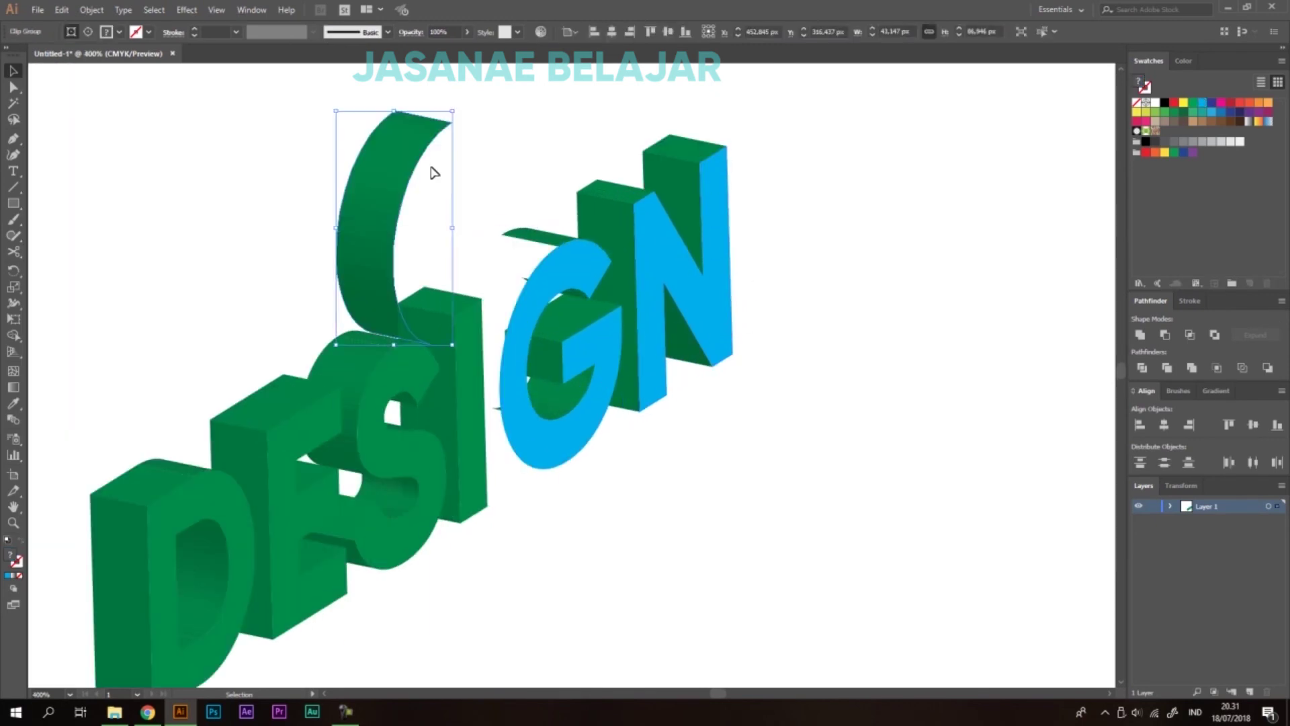
pyautogui.hotkey('ctrl', 'z')
pyautogui.scroll(-2, 913, 195)
pyautogui.click(859, 211)
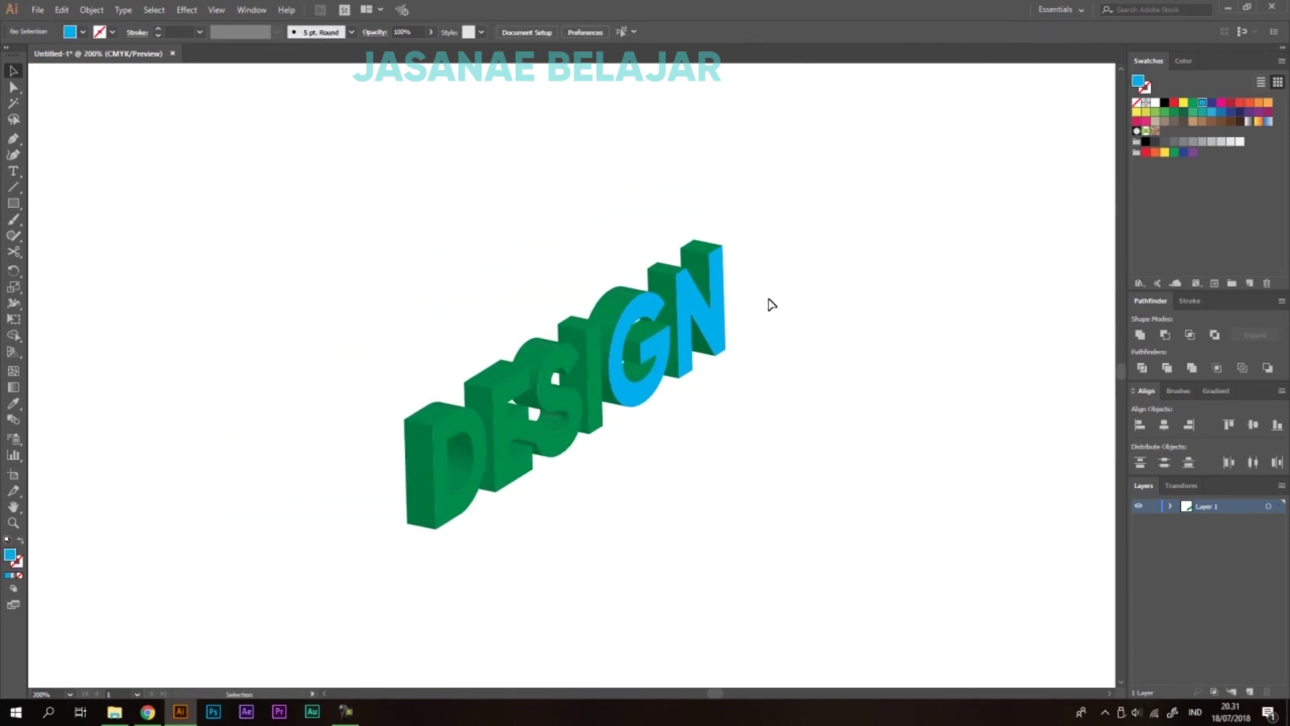
# Select the whole 3D DESIGN lettering and delete it from the artboard
pyautogui.scroll(-1, 771, 304)
pyautogui.moveTo(880, 180); pyautogui.dragTo(452, 497)
pyautogui.press('Delete')
pyautogui.scroll(-1, 441, 427)
pyautogui.moveTo(538, 256); pyautogui.dragTo(478, 230)
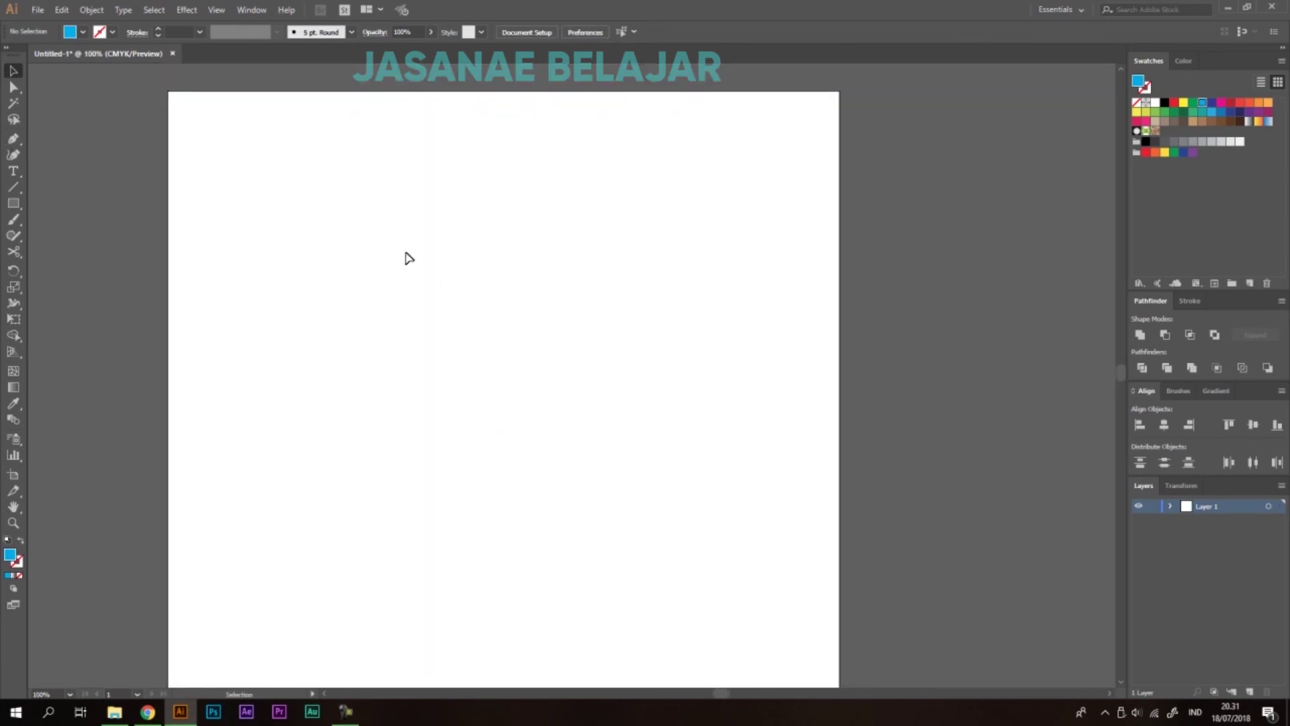
# Draw an open S-shaped curve with three anchor points across the middle of the artboard using the Pen tool
pyautogui.click(12, 139)
pyautogui.click(256, 395)
pyautogui.moveTo(412, 363); pyautogui.dragTo(496, 389)
pyautogui.moveTo(617, 323); pyautogui.dragTo(640, 268)
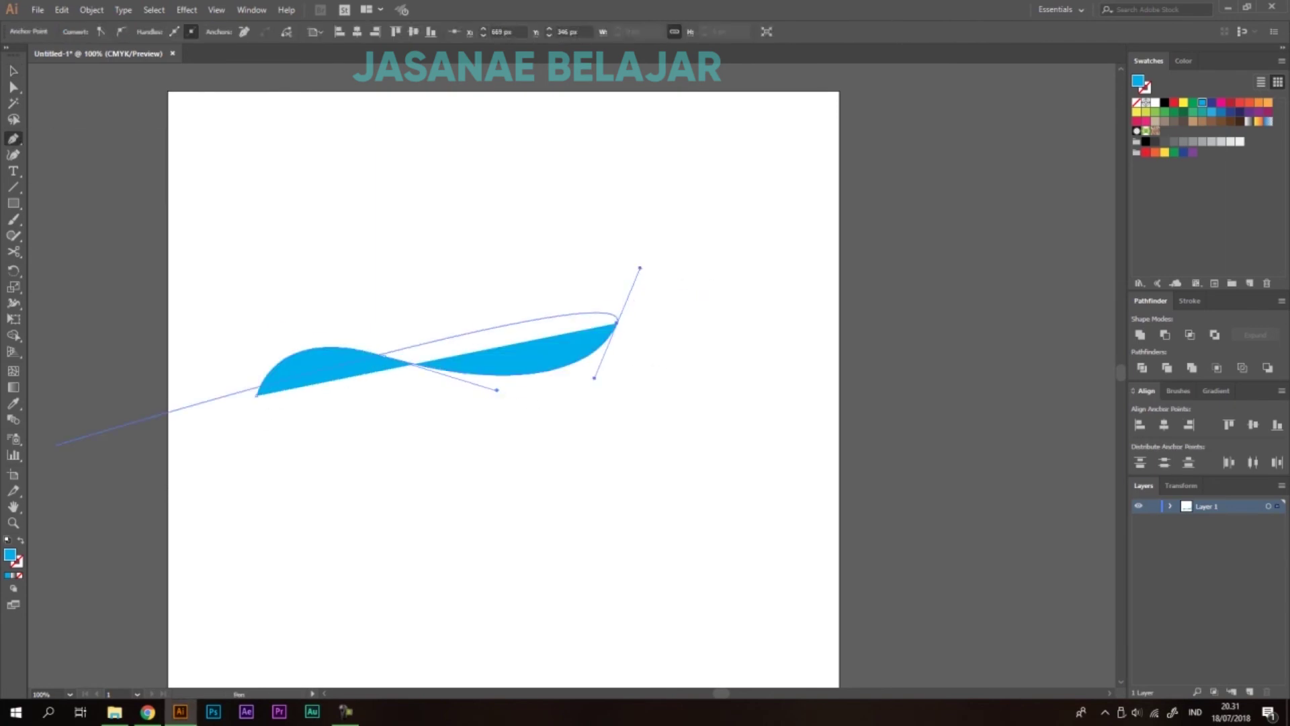
# Swap fill and stroke so that the curve has no fill and a light blue stroke
pyautogui.click(21, 541)
pyautogui.press('v')
pyautogui.click(344, 304)
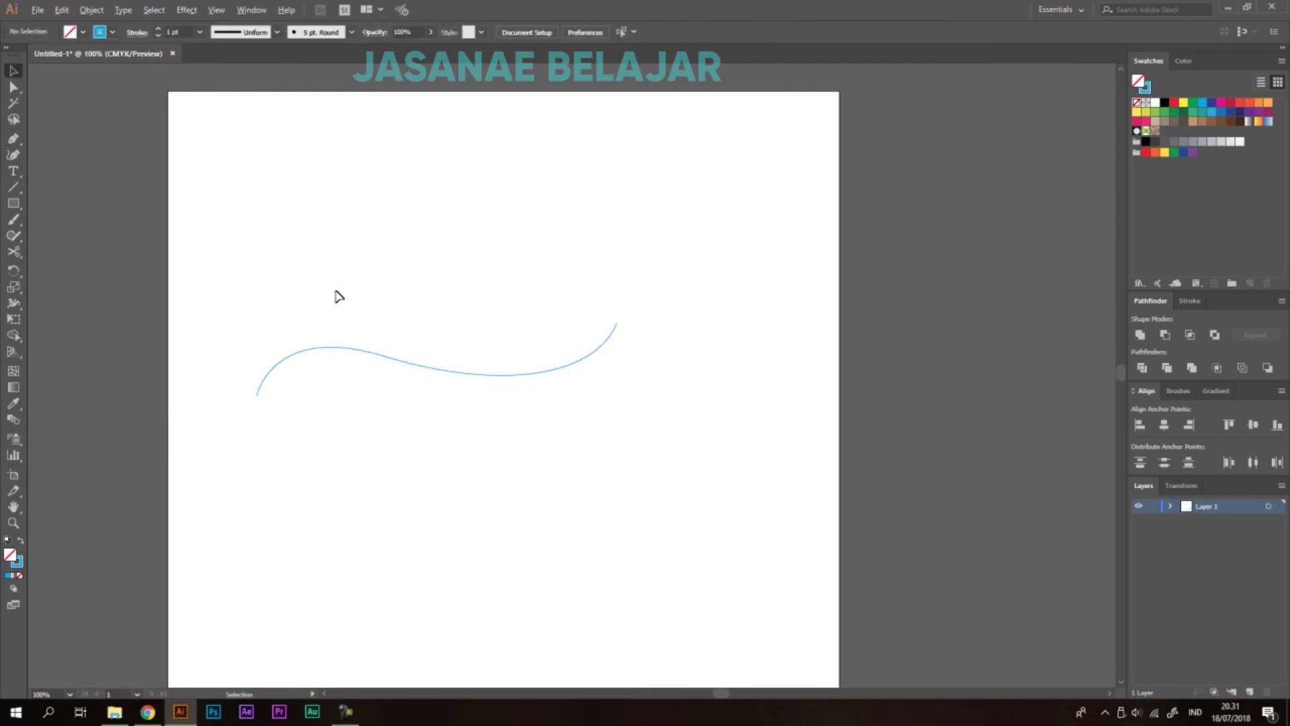
pyautogui.scroll(1, 327, 285)
pyautogui.moveTo(436, 289); pyautogui.dragTo(448, 282)
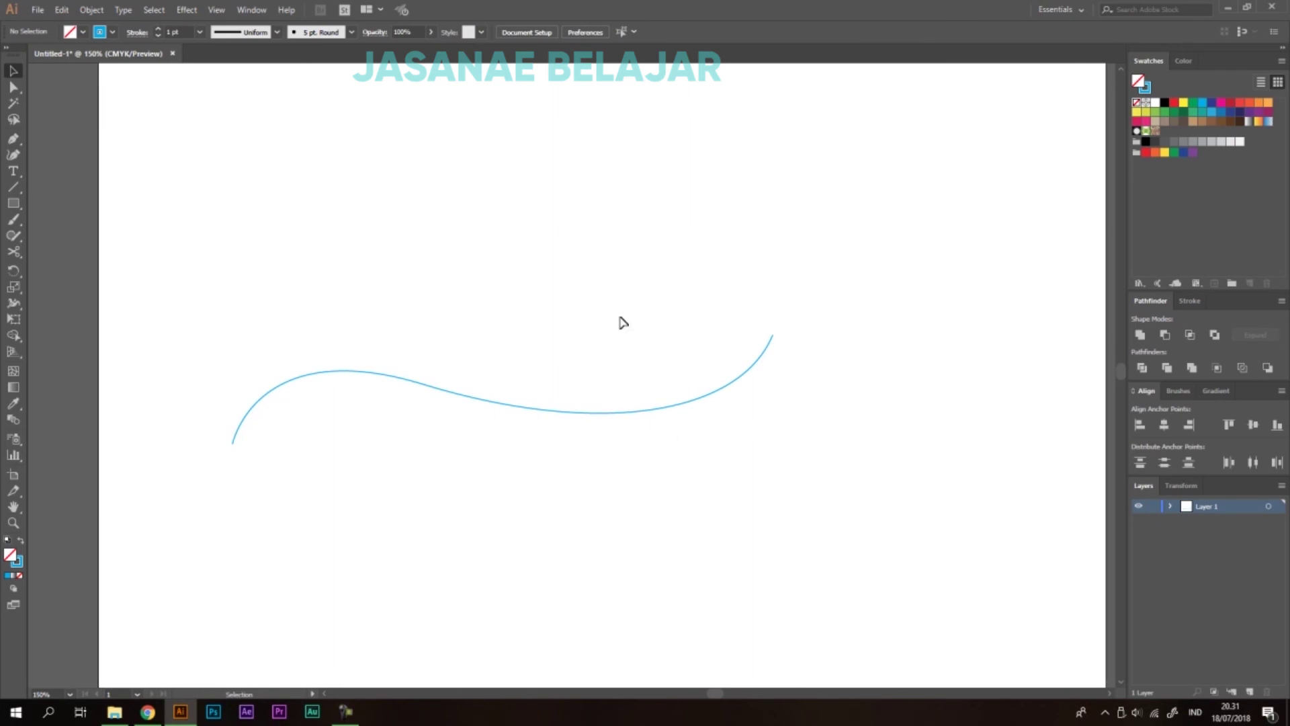
# Delete the S-shaped curve and draw a longer open wavy path with five anchor points using the Pen tool
pyautogui.moveTo(708, 500); pyautogui.dragTo(581, 340)
pyautogui.press('Delete')
pyautogui.press('p')
pyautogui.click(479, 252)
pyautogui.moveTo(403, 337); pyautogui.dragTo(530, 484)
pyautogui.moveTo(693, 316); pyautogui.dragTo(826, 397)
pyautogui.moveTo(899, 484); pyautogui.dragTo(985, 372)
pyautogui.moveTo(904, 252); pyautogui.dragTo(975, 290)
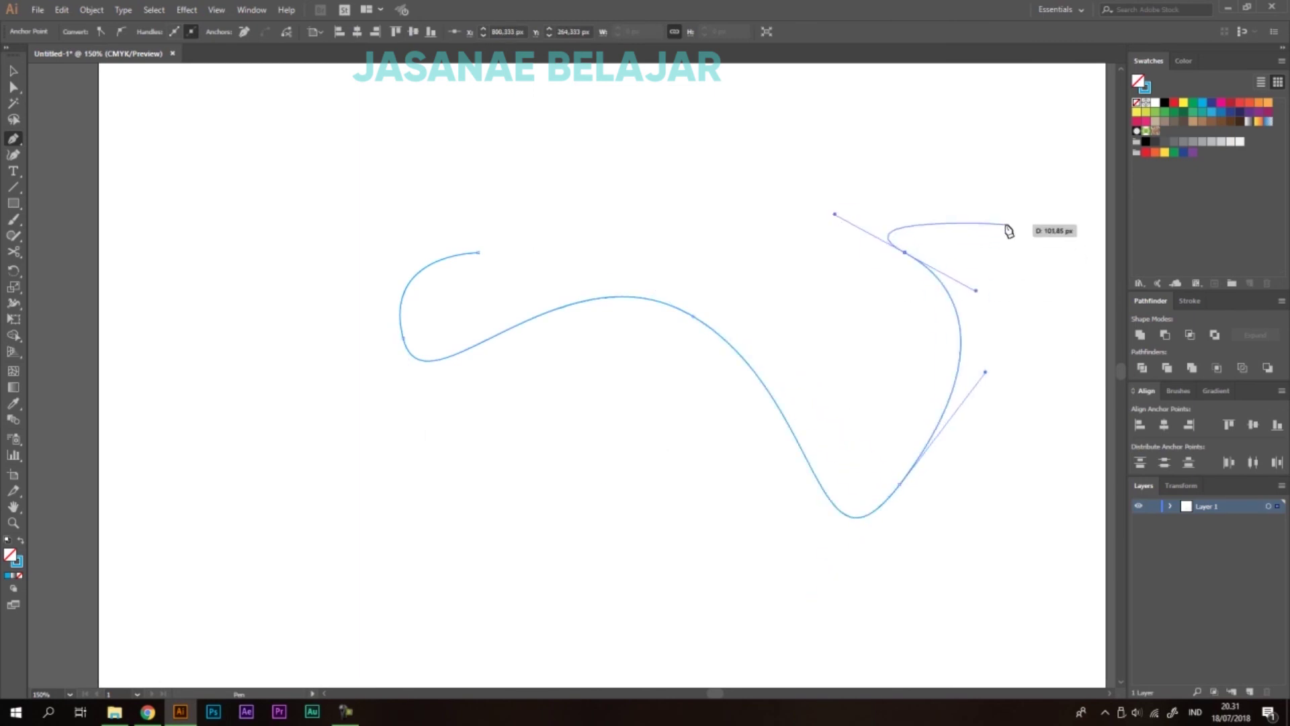
pyautogui.press('Escape')
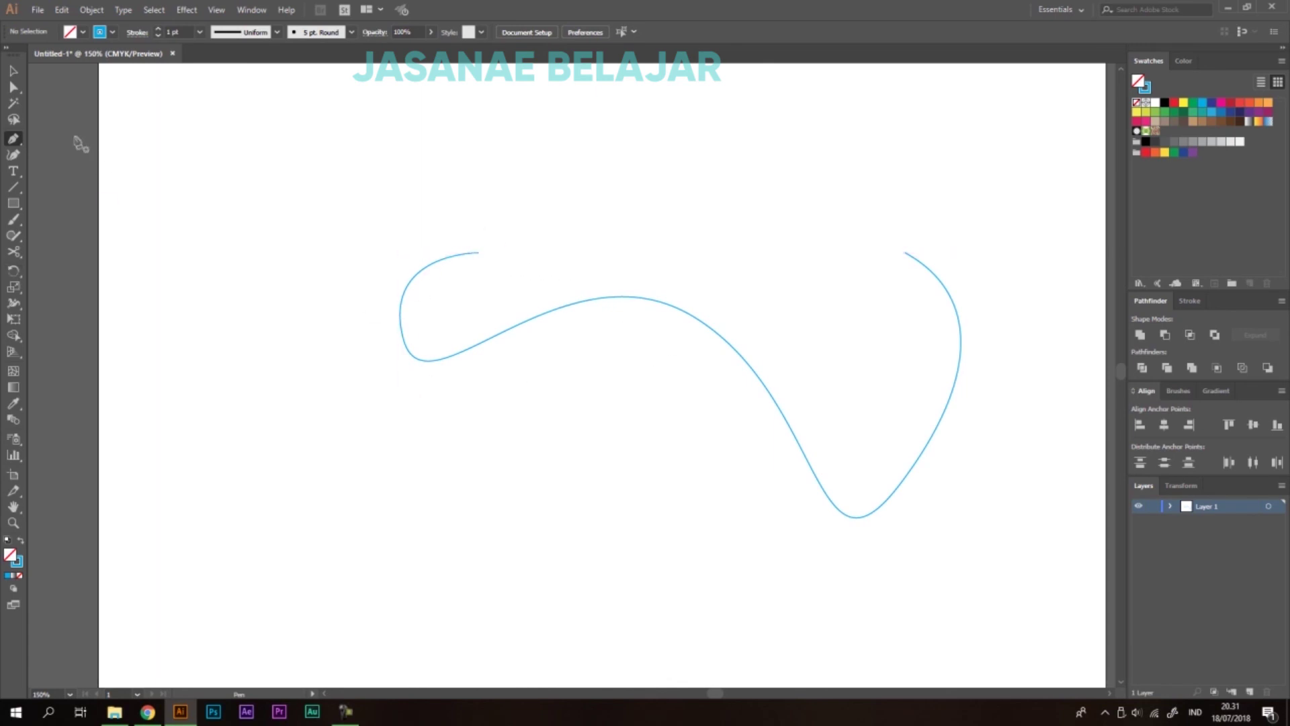
# Place type along the wavy path from its upper-left end, reading "Halo Perkenalkan nama saya" followed by a first name
pyautogui.click(14, 171)
pyautogui.moveTo(14, 171); pyautogui.dragTo(62, 178)
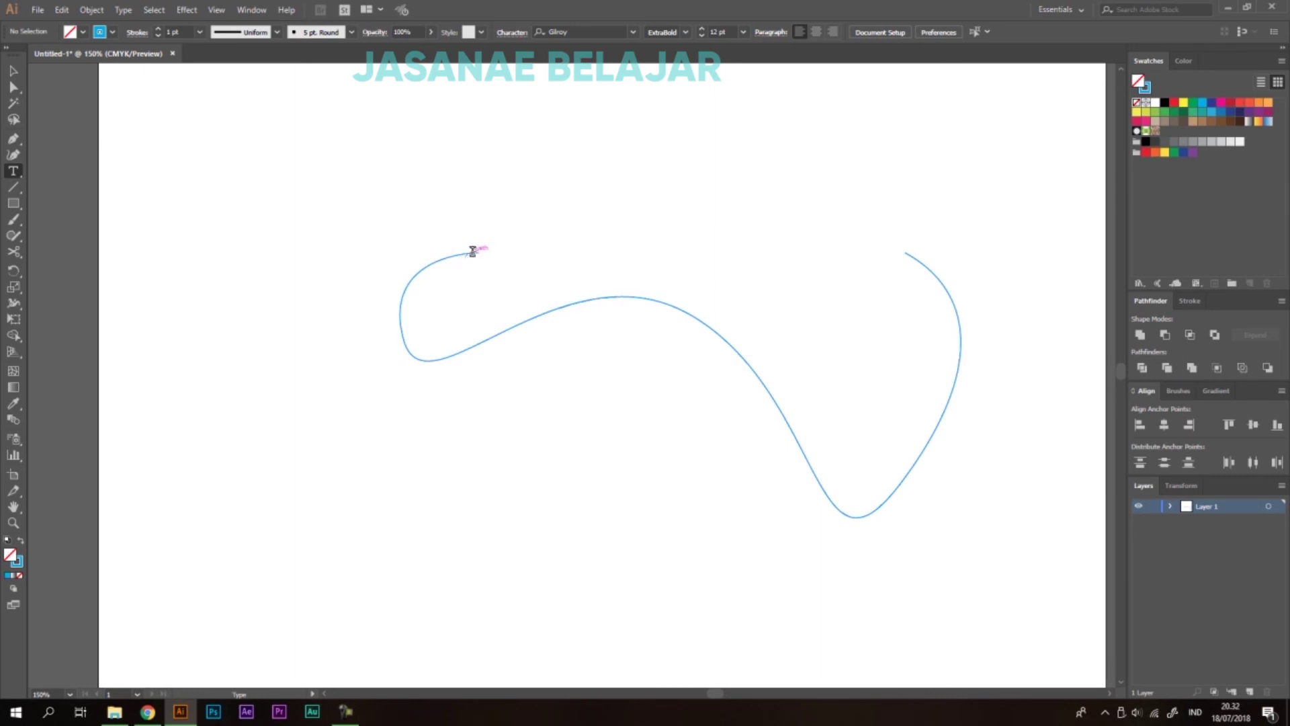
pyautogui.click(469, 254)
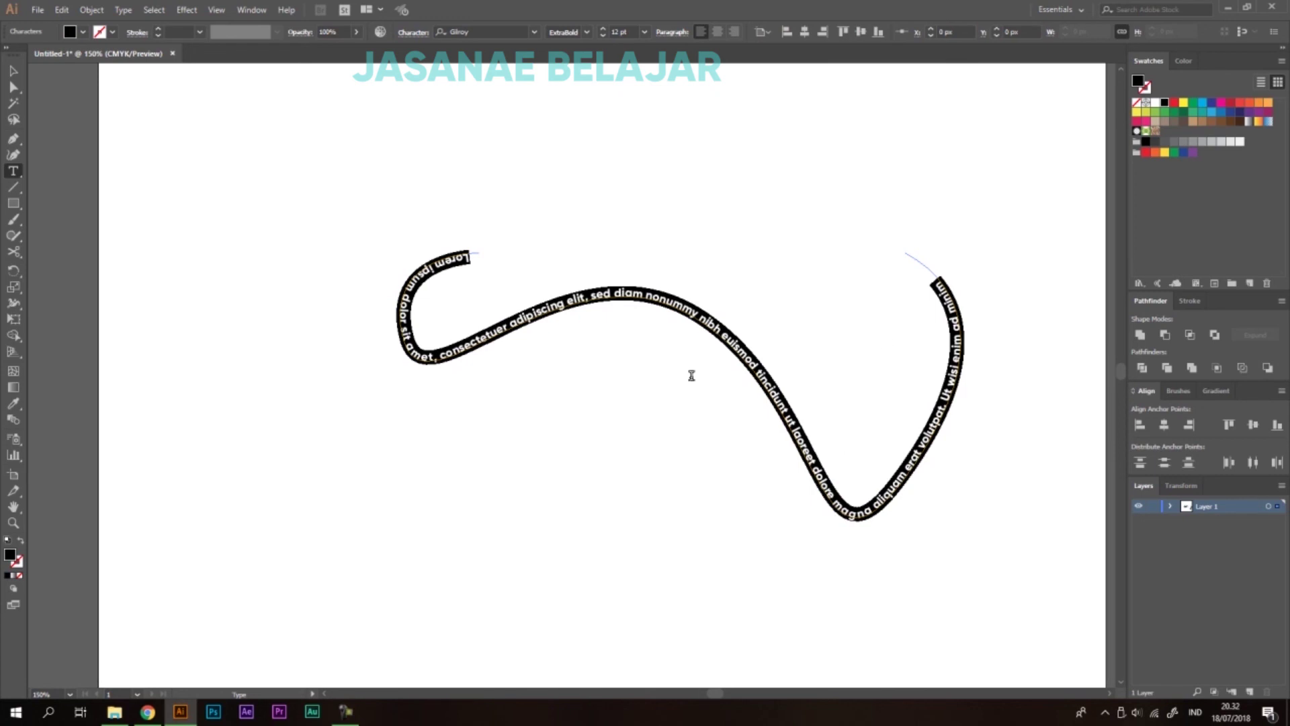
pyautogui.write('Halo perkenalkan nama saya budi')
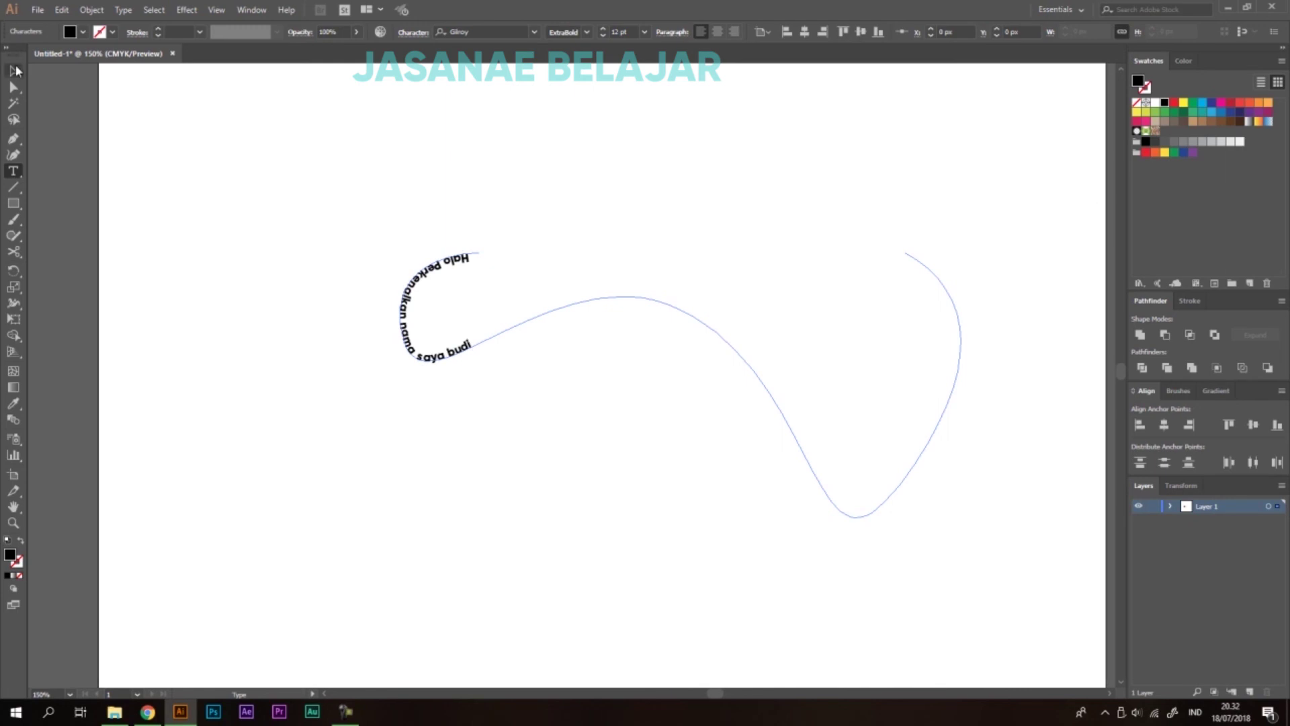
# Move the wavy path with its text slightly down and to the left, and deselect it
pyautogui.click(14, 70)
pyautogui.click(485, 193)
pyautogui.moveTo(454, 278); pyautogui.dragTo(421, 294)
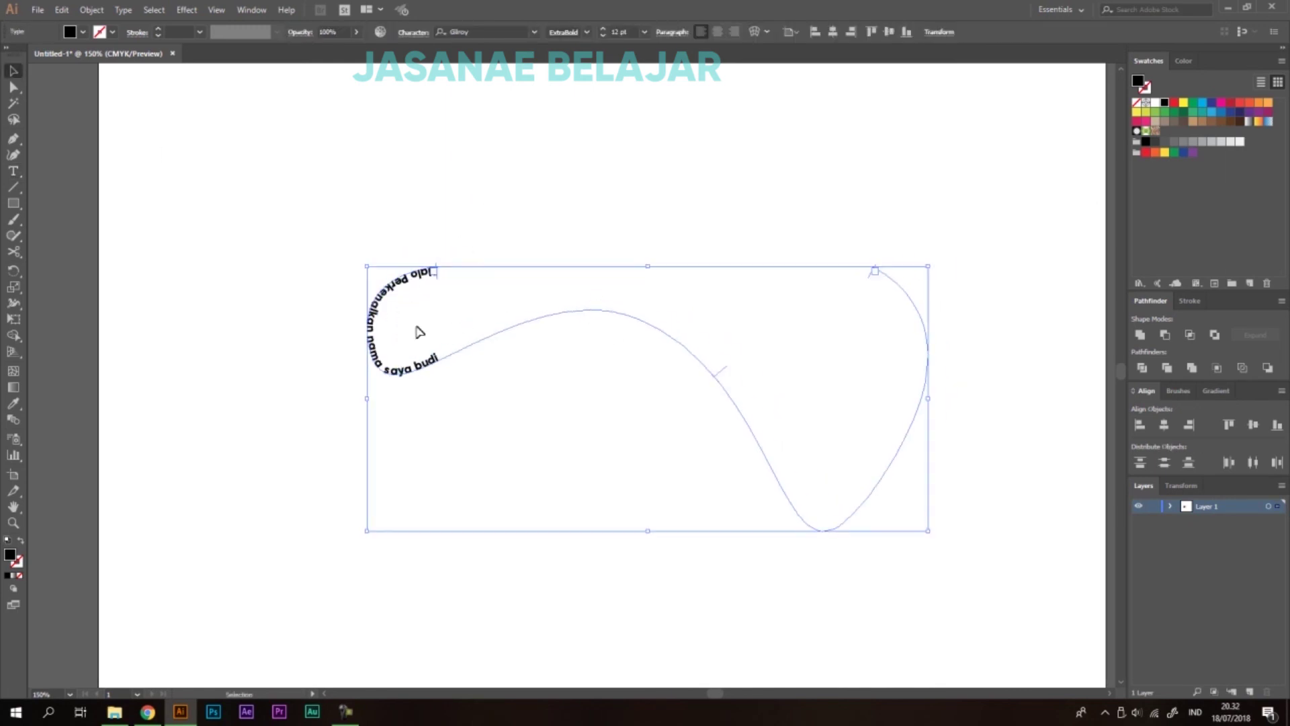
pyautogui.click(317, 301)
# Remove the letters "lkan" from "Perkenalkan" in the text on the wavy path
pyautogui.scroll(3, 416, 281)
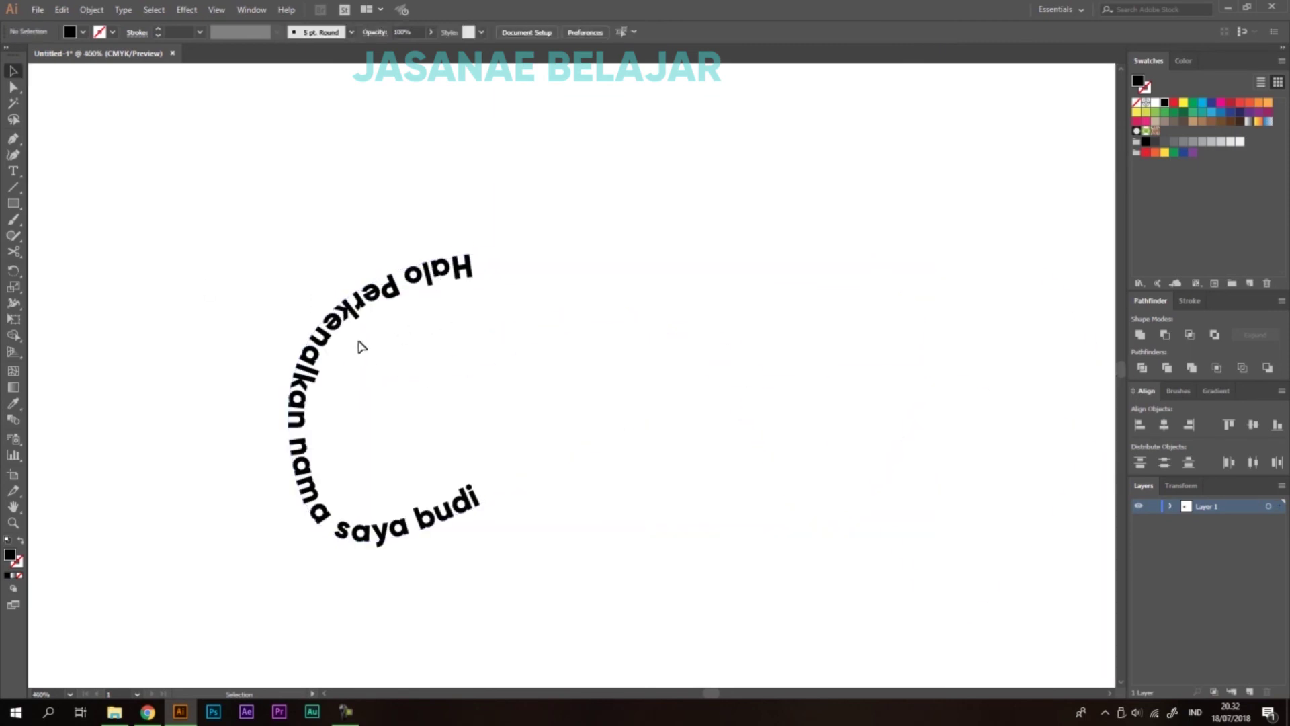
pyautogui.click(12, 171)
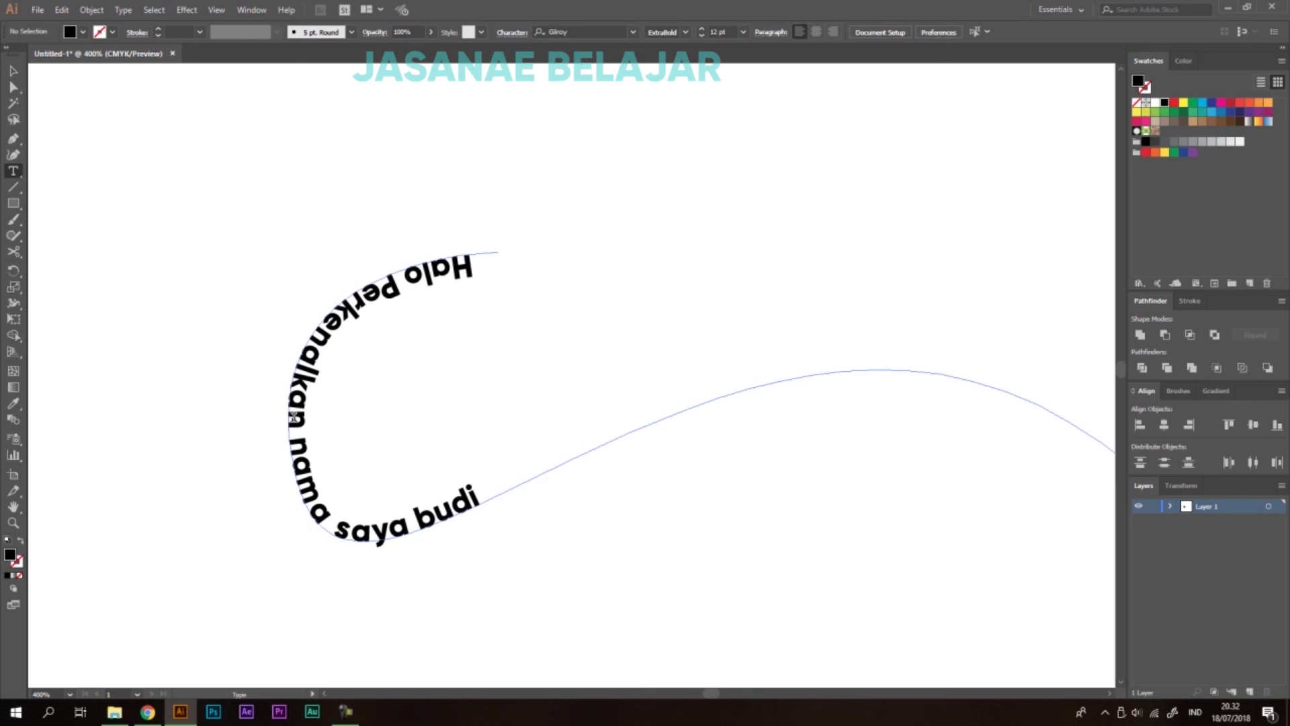
pyautogui.moveTo(297, 420); pyautogui.dragTo(297, 354)
pyautogui.press('BackSpace')
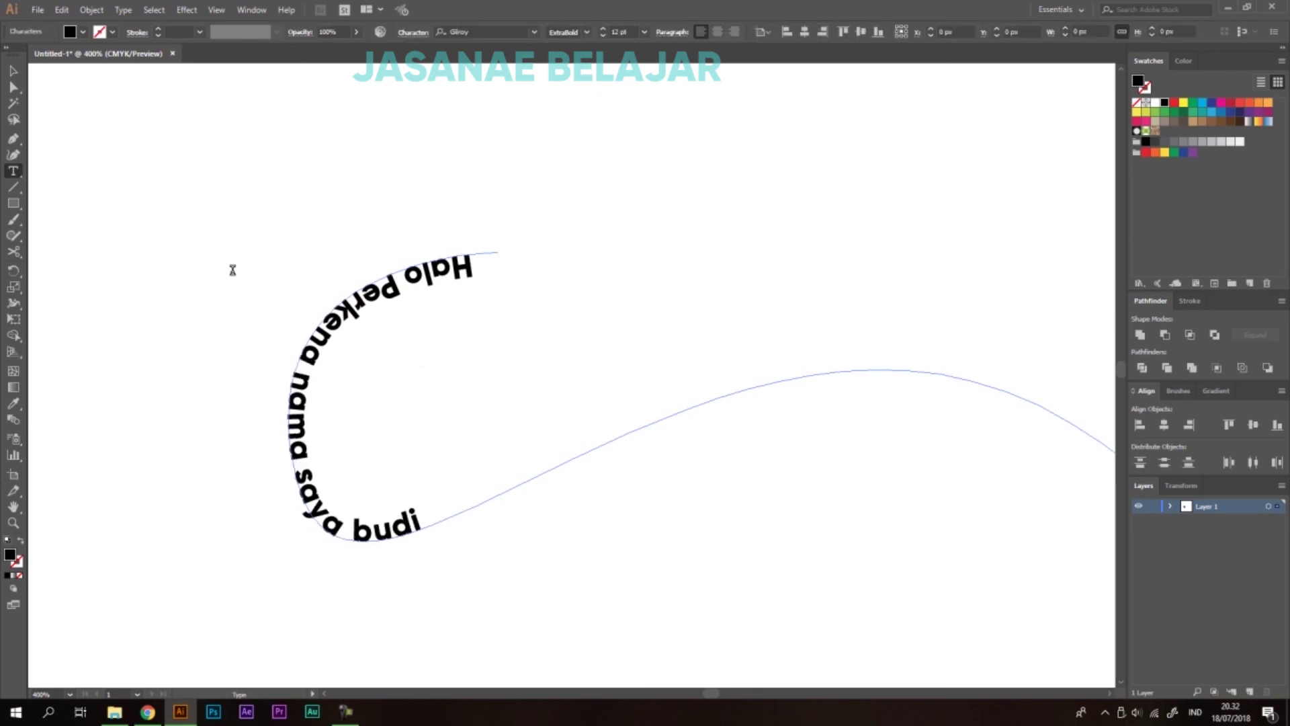
# Slide the text's start bracket along the wavy path with the Direct Selection tool so the text sits over the middle crest
pyautogui.click(13, 71)
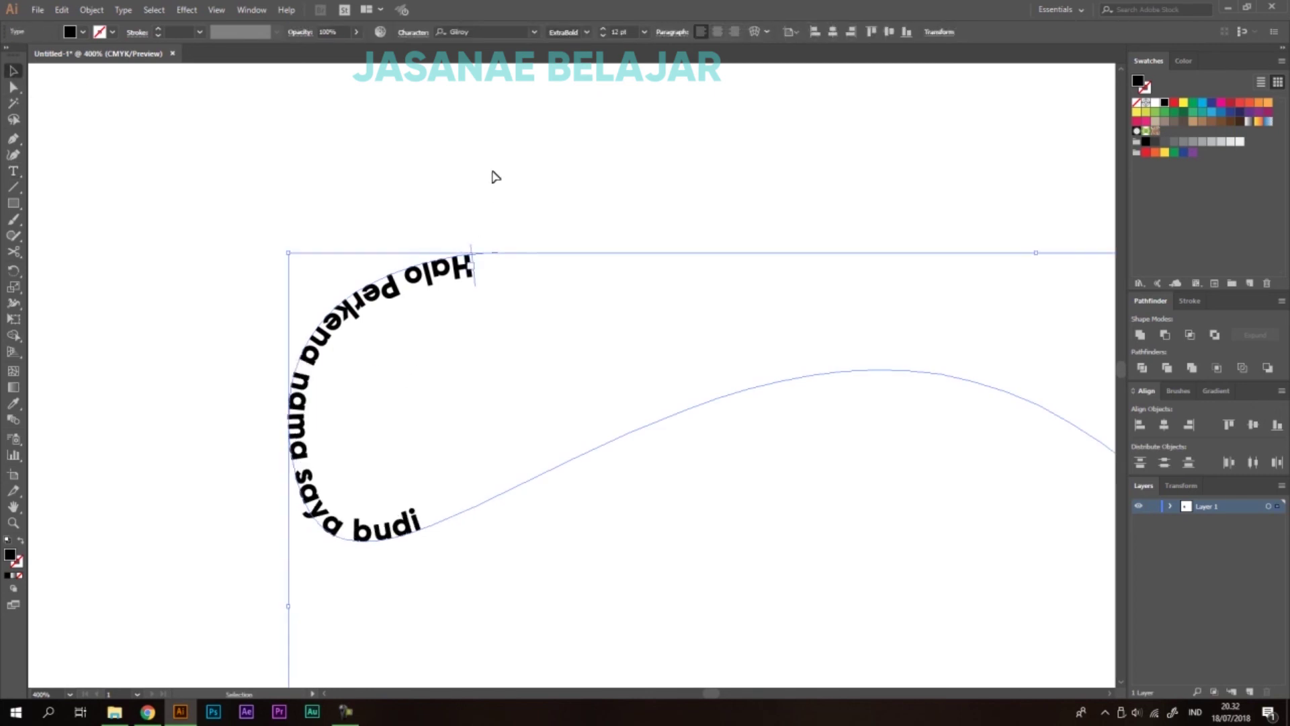
pyautogui.click(501, 197)
pyautogui.click(465, 267)
pyautogui.scroll(-1, 296, 288)
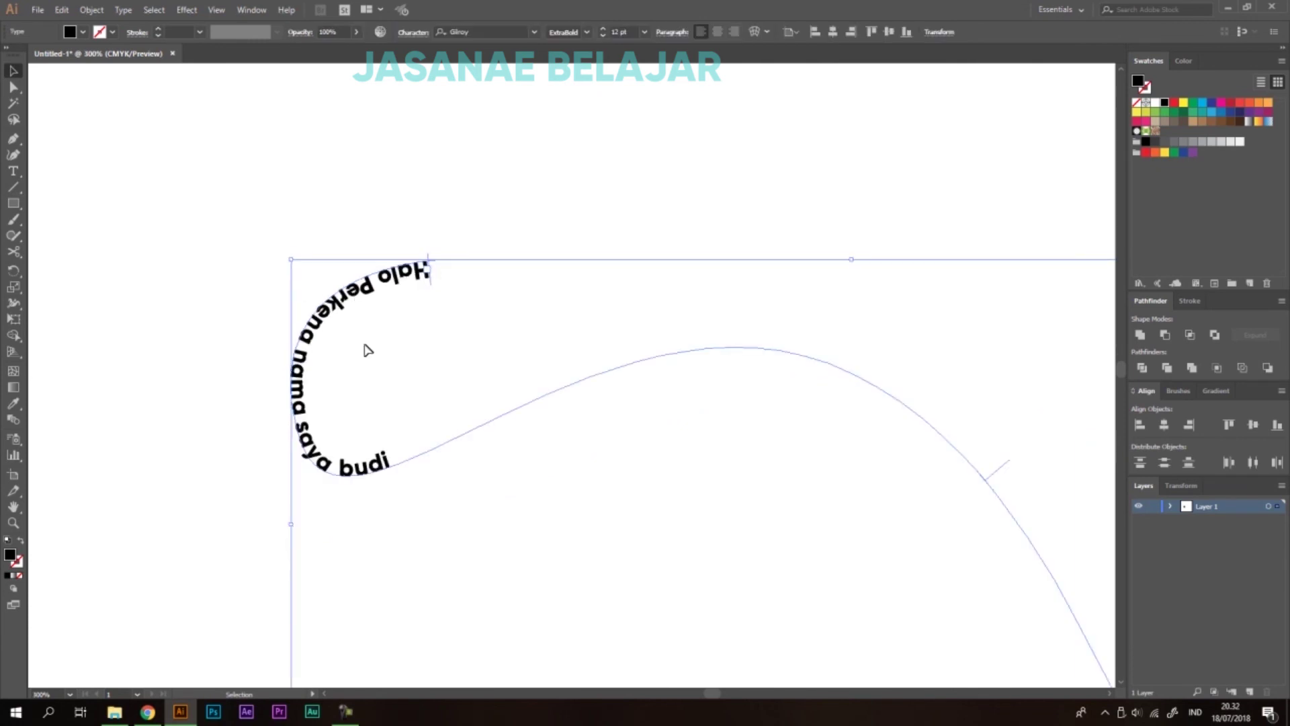
pyautogui.moveTo(14, 87); pyautogui.dragTo(47, 86)
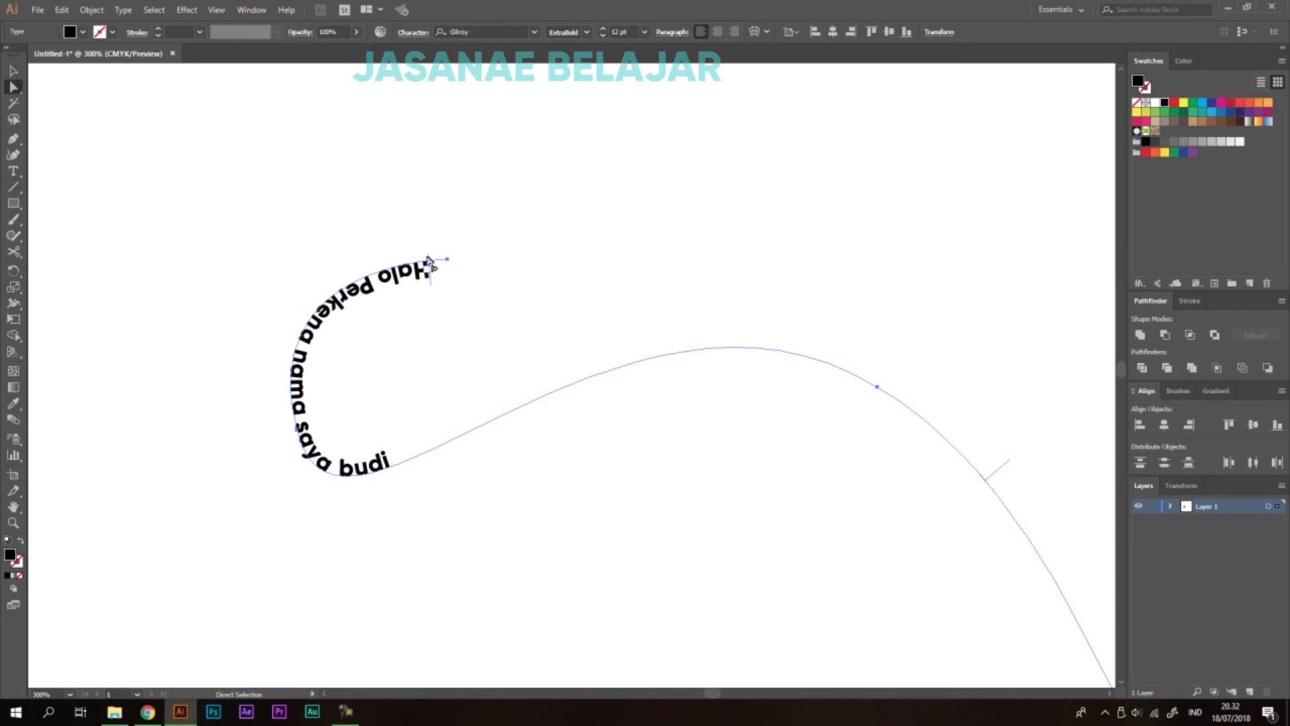
pyautogui.moveTo(428, 267); pyautogui.dragTo(671, 457)
pyautogui.hotkey('ctrl', '-')
pyautogui.hotkey('ctrl', '-')
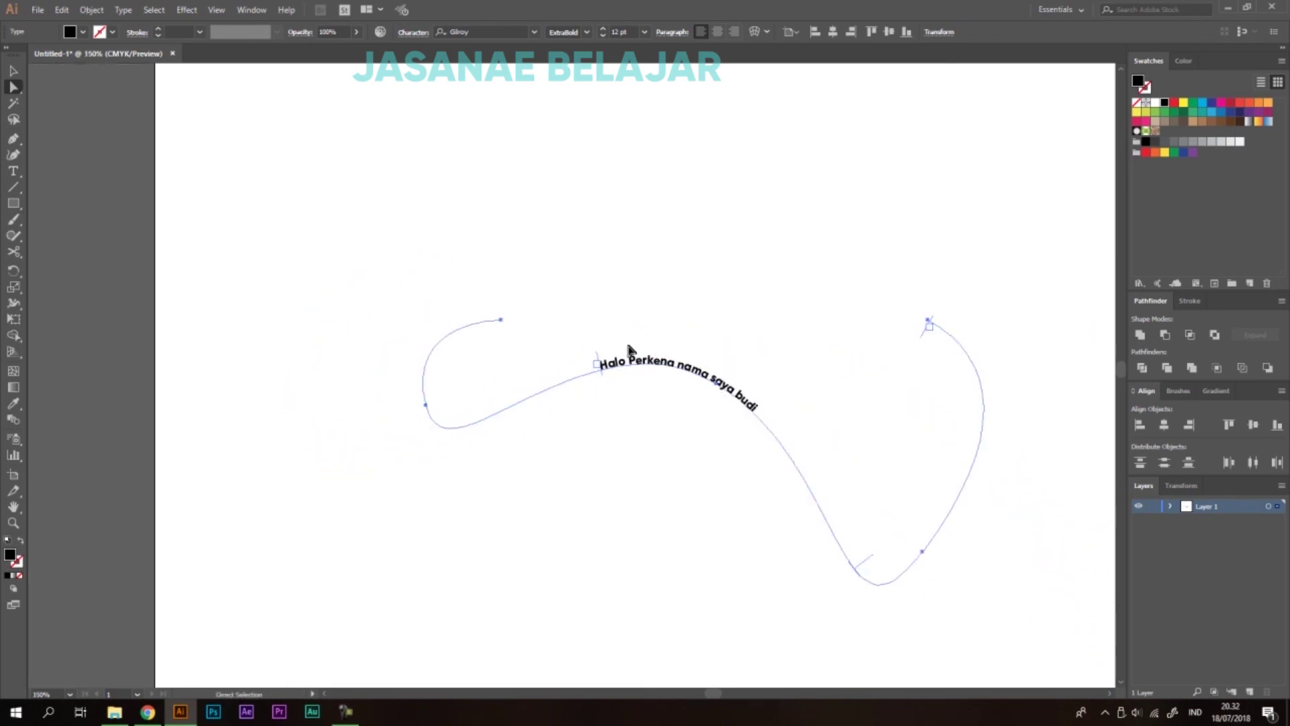
# Select the wavy path together with its text and delete it
pyautogui.press('v')
pyautogui.click(786, 265)
pyautogui.moveTo(876, 252); pyautogui.dragTo(424, 553)
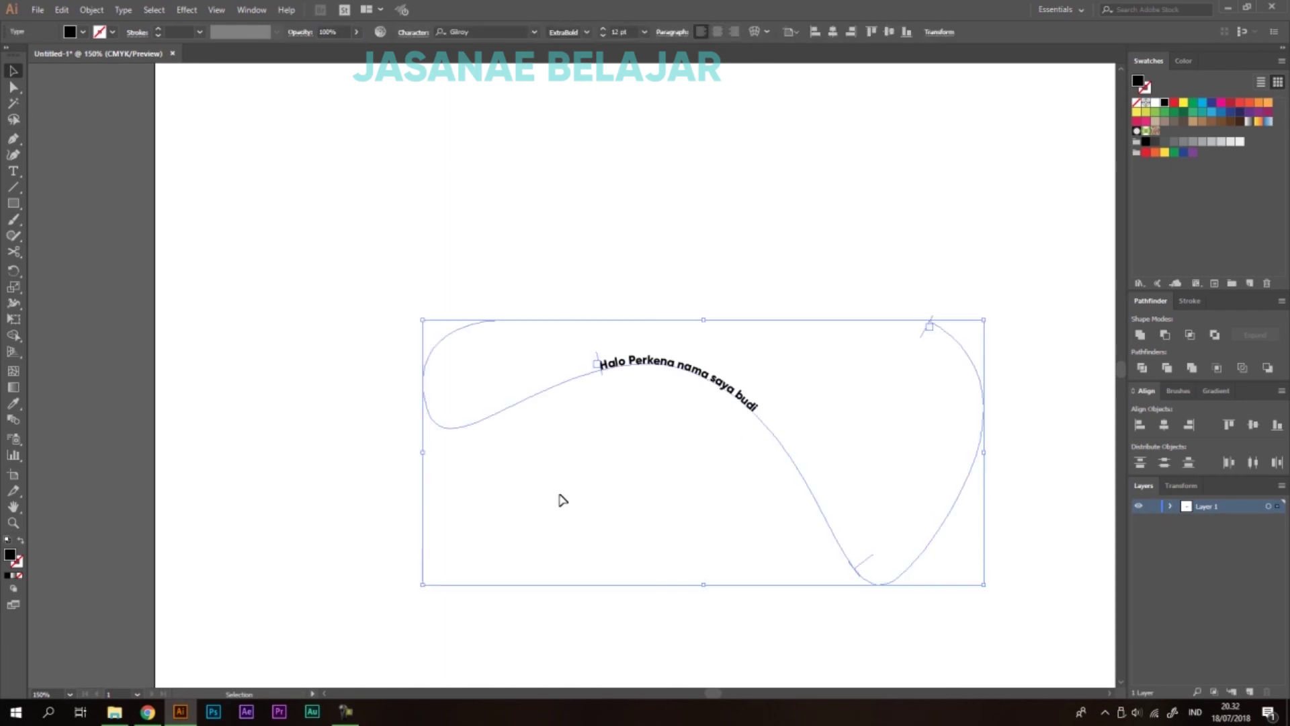
pyautogui.press('Delete')
# Draw a closed black face silhouette in left-facing profile with forehead, nose, mouth and chin using the Pen tool, and deselect it
pyautogui.moveTo(663, 262); pyautogui.dragTo(565, 212)
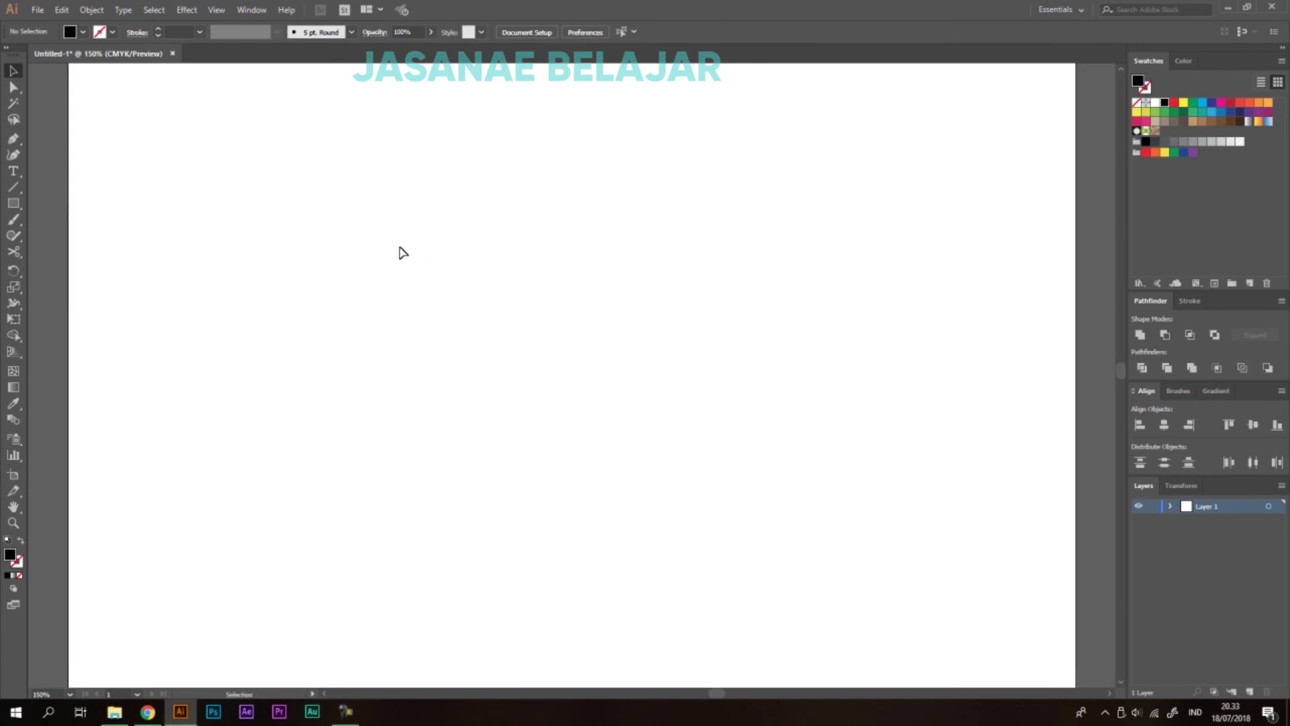
pyautogui.press('p')
pyautogui.click(714, 147)
pyautogui.moveTo(672, 208); pyautogui.dragTo(688, 256)
pyautogui.moveTo(682, 327); pyautogui.dragTo(648, 358)
pyautogui.moveTo(674, 409); pyautogui.dragTo(722, 427)
pyautogui.moveTo(713, 483); pyautogui.dragTo(710, 561)
pyautogui.moveTo(688, 612); pyautogui.dragTo(656, 633)
pyautogui.moveTo(824, 608); pyautogui.dragTo(895, 547)
pyautogui.moveTo(982, 341); pyautogui.dragTo(974, 321)
pyautogui.moveTo(928, 209); pyautogui.dragTo(864, 166)
pyautogui.click(717, 148)
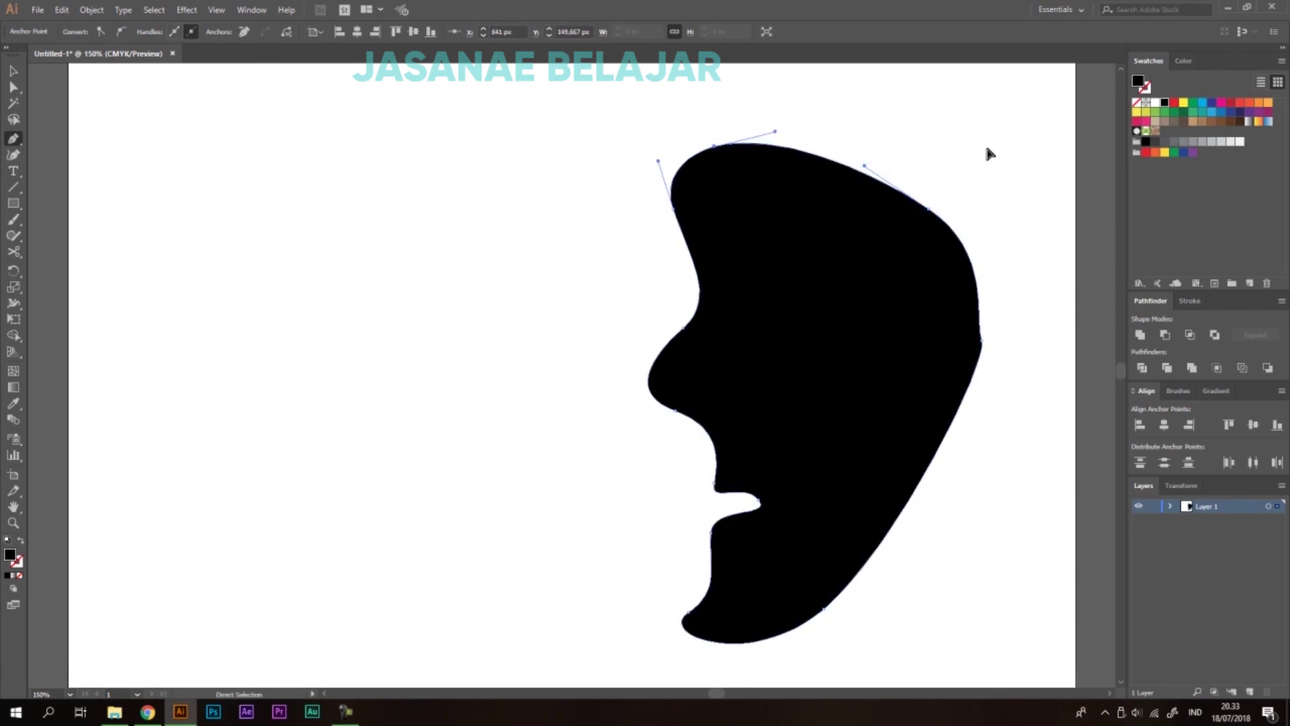
pyautogui.hotkey('ctrl', 'shift', 'a')
# Draw a closed shape beside the face with the Pen tool, its right edge following the profile and its other edges straight
pyautogui.scroll(-1, 662, 259)
pyautogui.scroll(1, 729, 323)
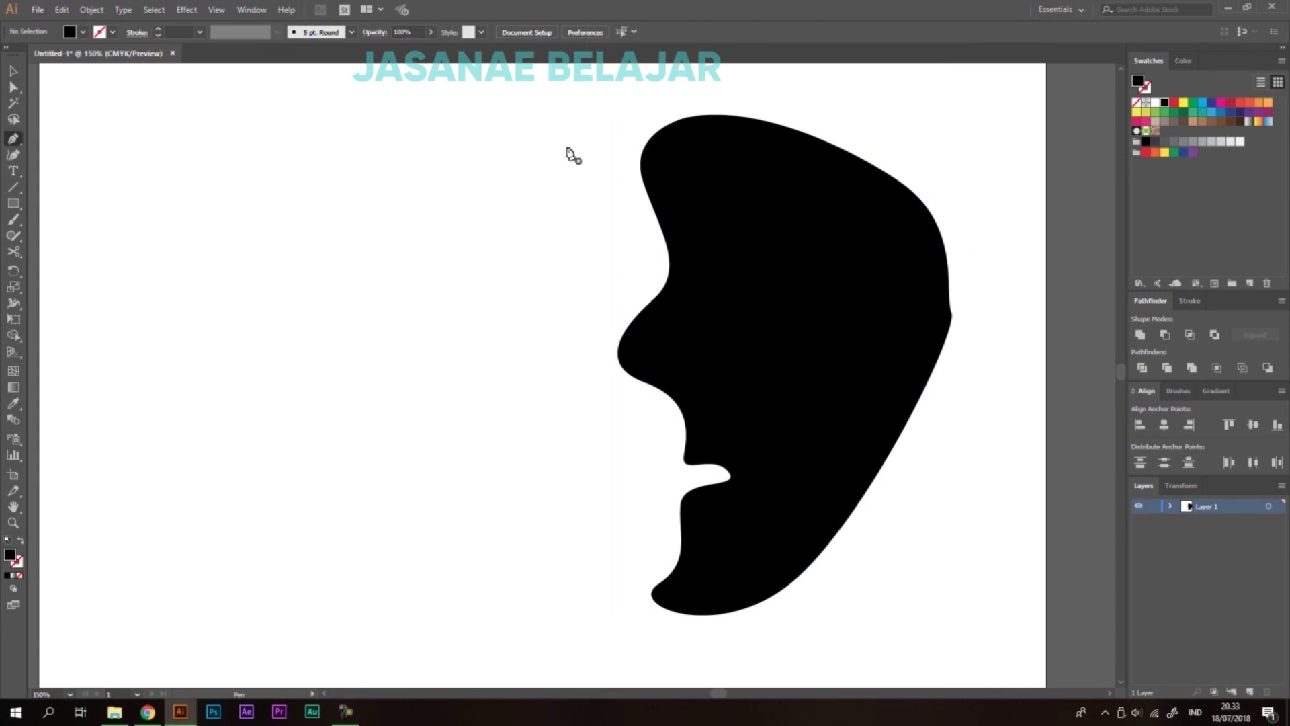
pyautogui.click(632, 125)
pyautogui.moveTo(626, 184); pyautogui.dragTo(642, 226)
pyautogui.moveTo(637, 292); pyautogui.dragTo(607, 329)
pyautogui.moveTo(603, 376); pyautogui.dragTo(665, 473)
pyautogui.moveTo(652, 558); pyautogui.dragTo(640, 579)
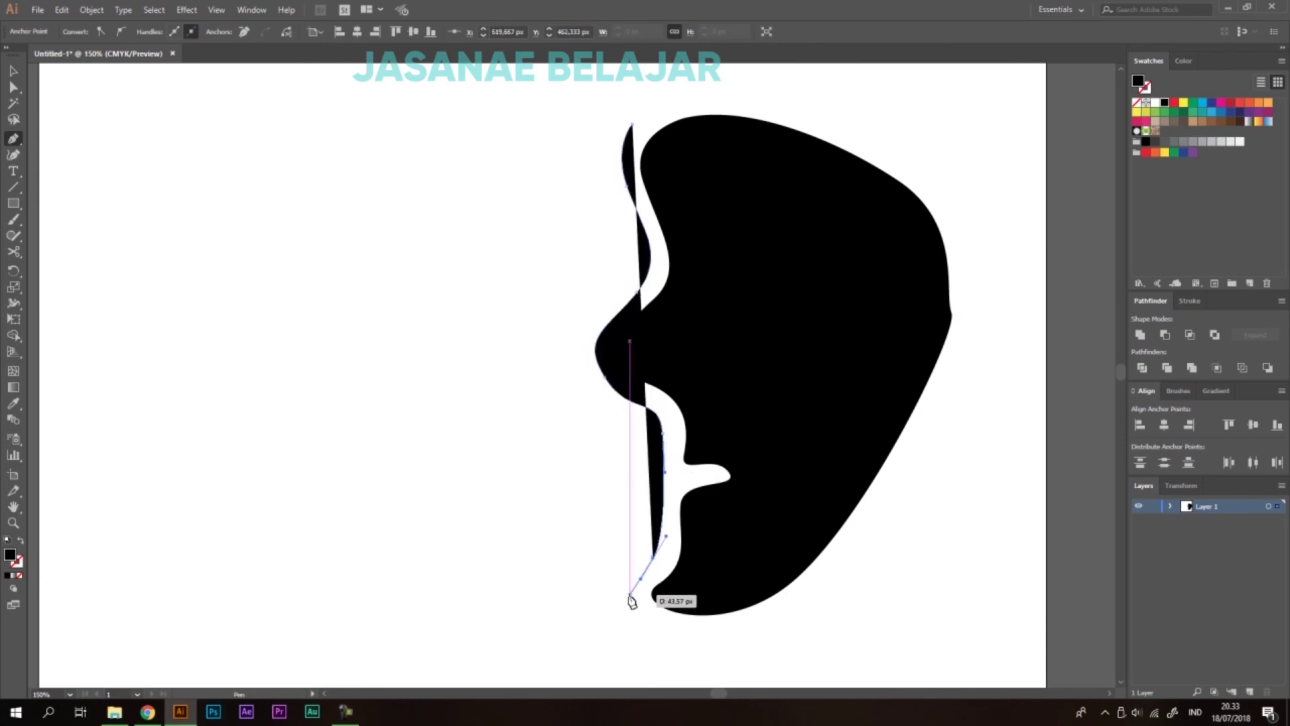
pyautogui.click(609, 607)
pyautogui.click(431, 604)
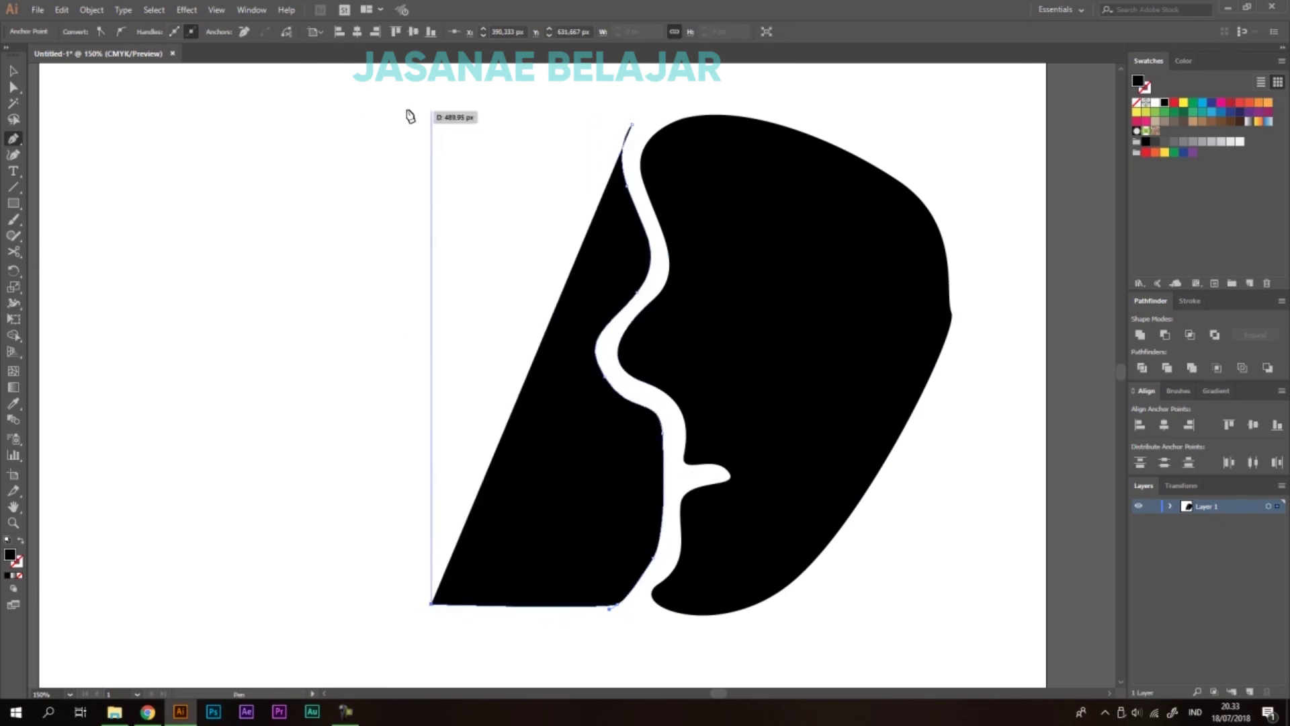
pyautogui.click(431, 124)
pyautogui.click(632, 124)
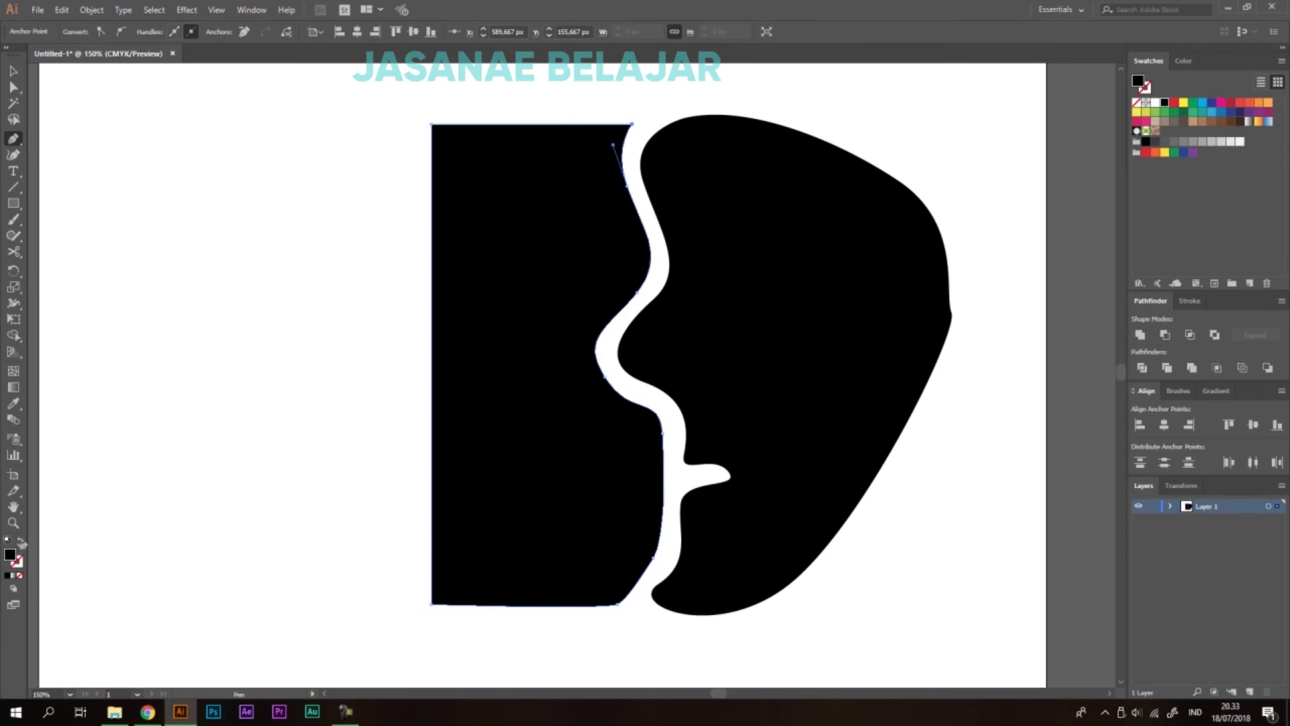
# Swap fill and stroke on the new shape so it has no fill and a black outline, and deselect it
pyautogui.click(22, 541)
pyautogui.press('v')
pyautogui.click(406, 389)
# Try filling the outlined shape beside the face with placeholder area type, and undo it
pyautogui.hotkey('ctrl', '-')
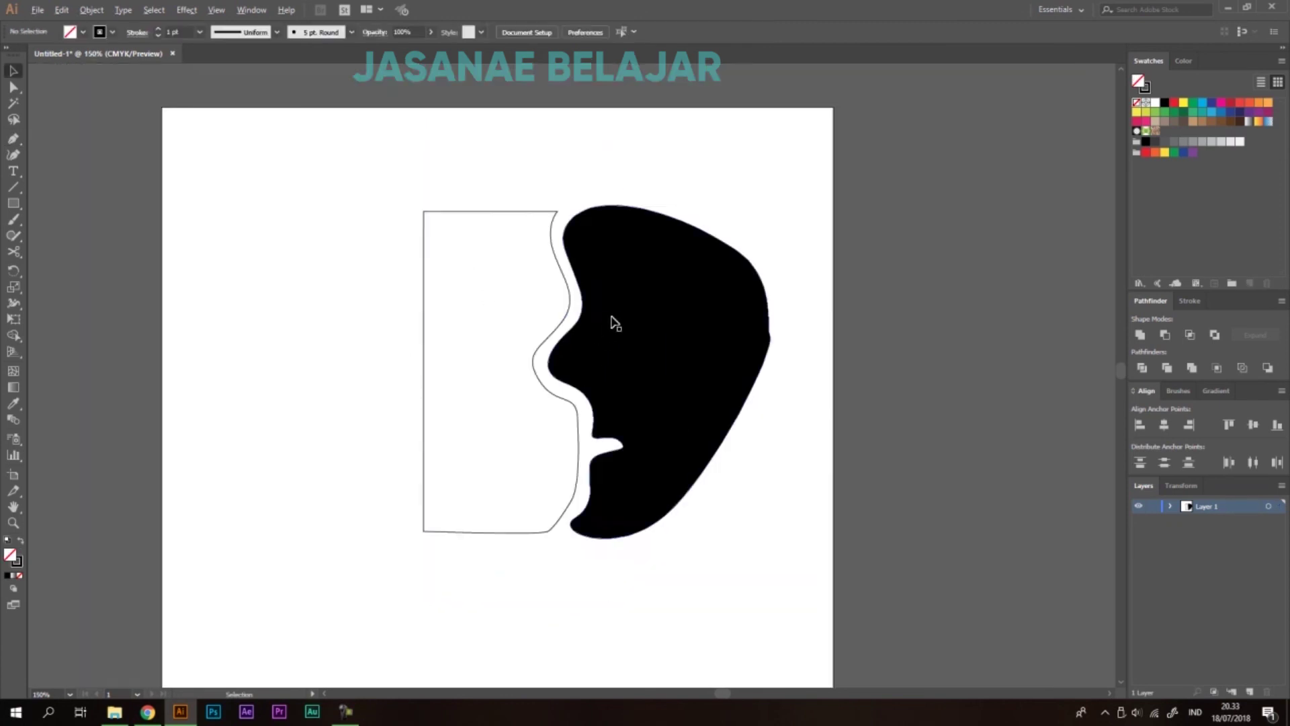
pyautogui.hotkey('ctrl', '+')
pyautogui.moveTo(534, 282); pyautogui.dragTo(487, 222)
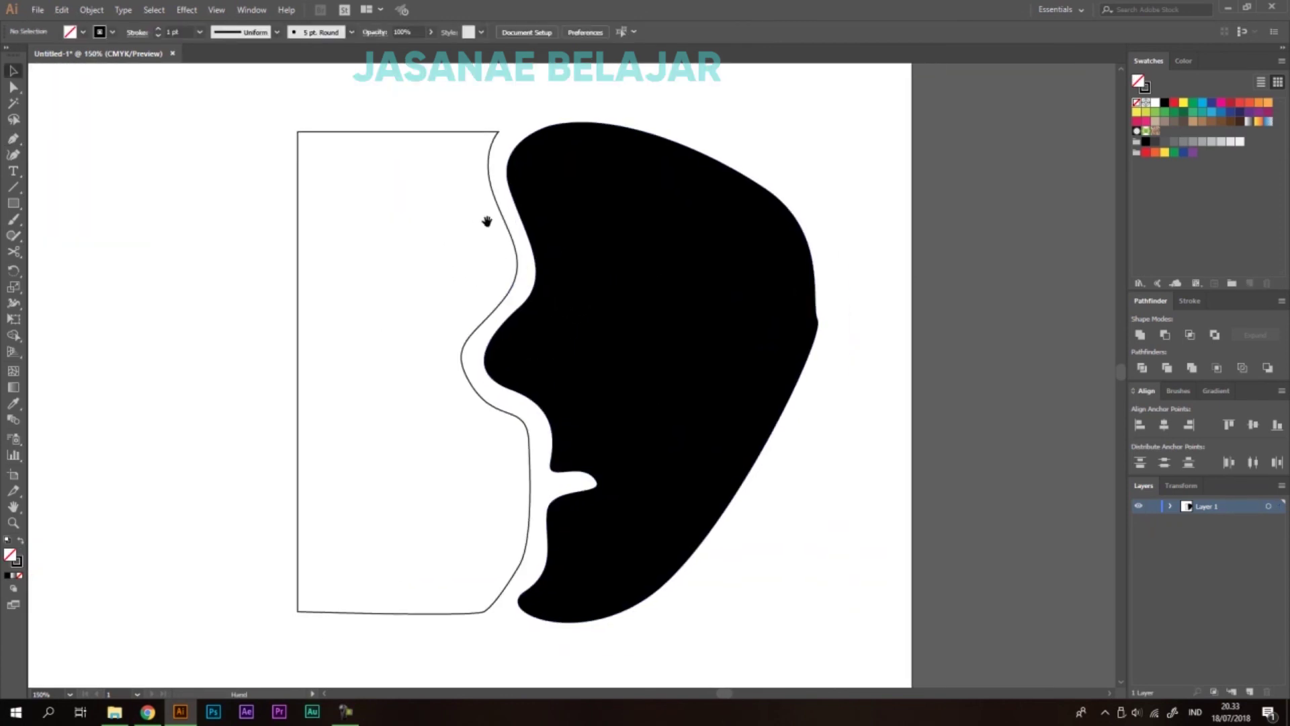
pyautogui.click(13, 171)
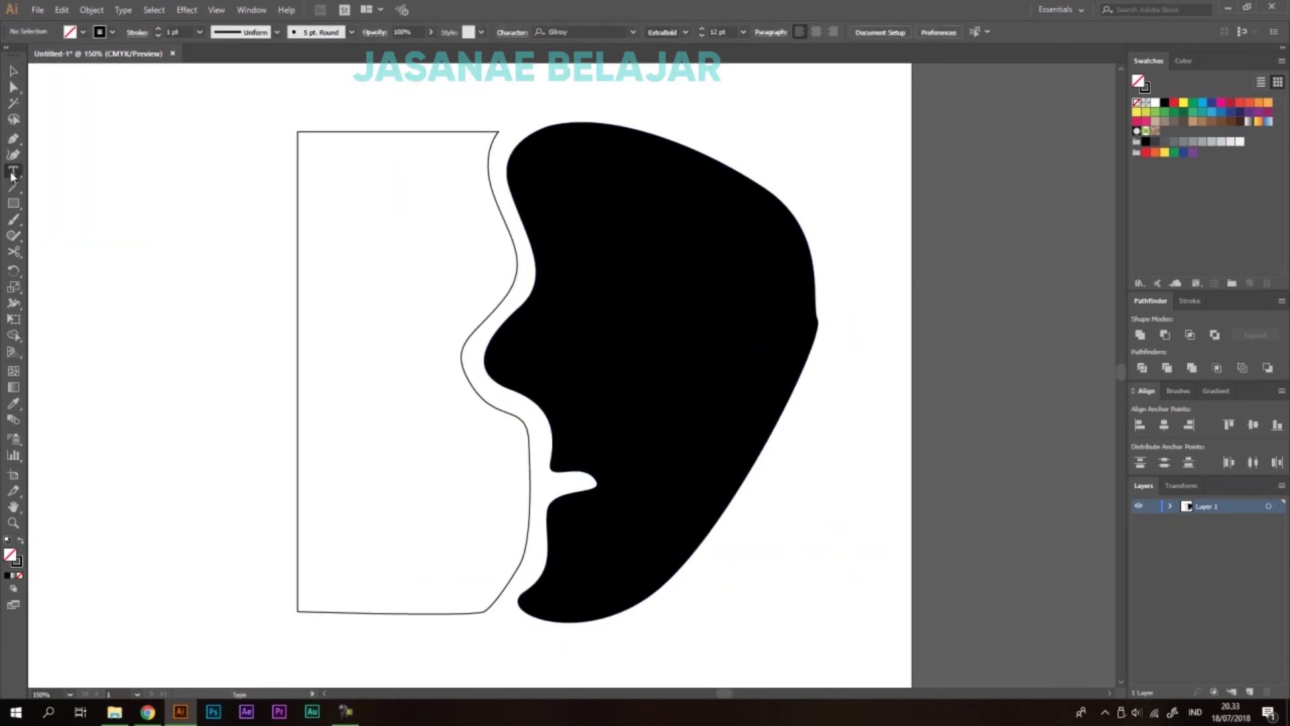
pyautogui.click(300, 134)
pyautogui.click(14, 70)
pyautogui.click(230, 153)
pyautogui.hotkey('ctrl', '-')
pyautogui.hotkey('ctrl', '-')
pyautogui.hotkey('ctrl', '-')
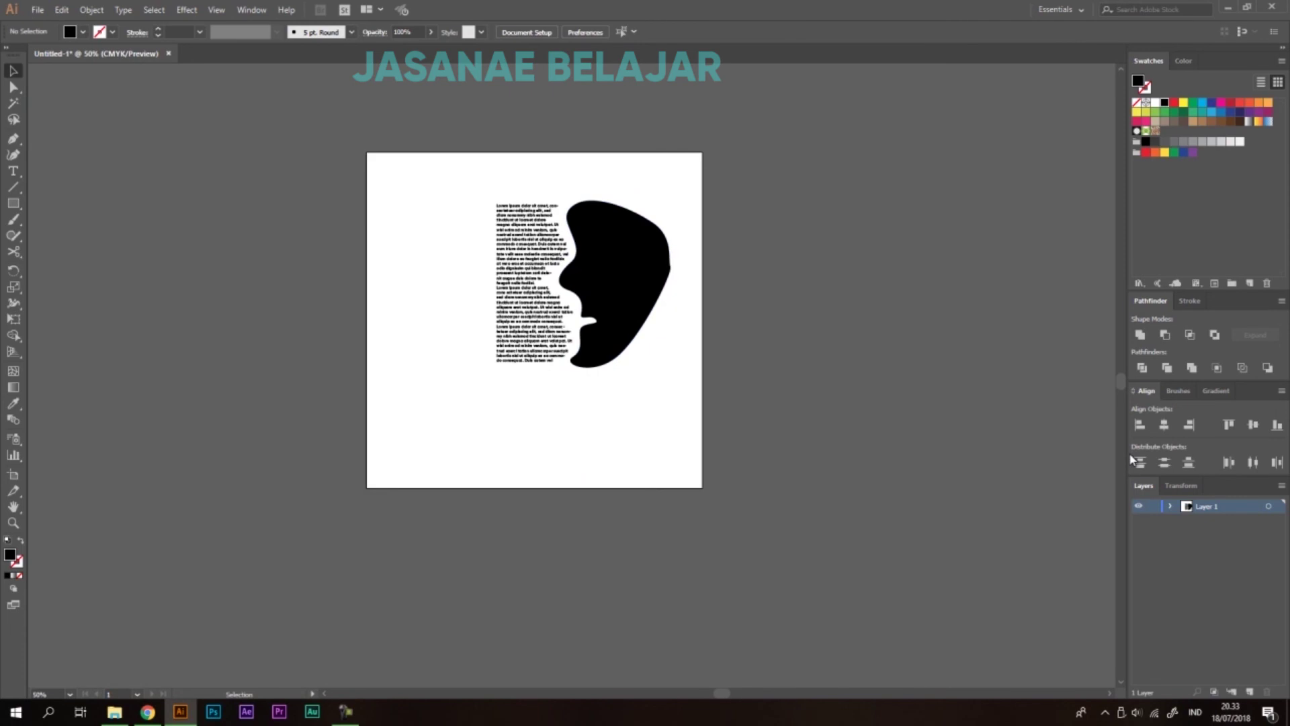
pyautogui.hotkey('ctrl', '+')
pyautogui.hotkey('ctrl', '+')
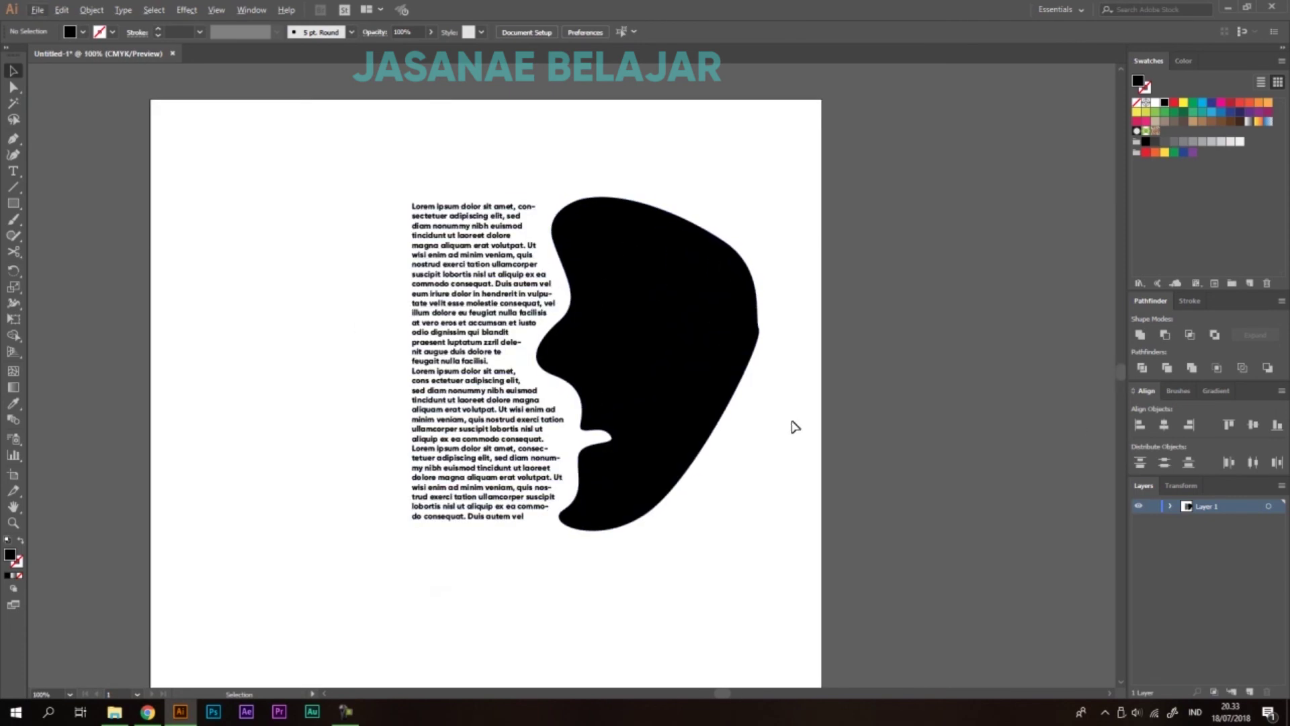
pyautogui.hotkey('ctrl', 'z')
# Try the placeholder area type inside the outlined shape once more from its upper-left corner, and undo it
pyautogui.scroll(1, 534, 198)
pyautogui.moveTo(13, 176); pyautogui.dragTo(72, 173)
pyautogui.moveTo(525, 258); pyautogui.dragTo(463, 192)
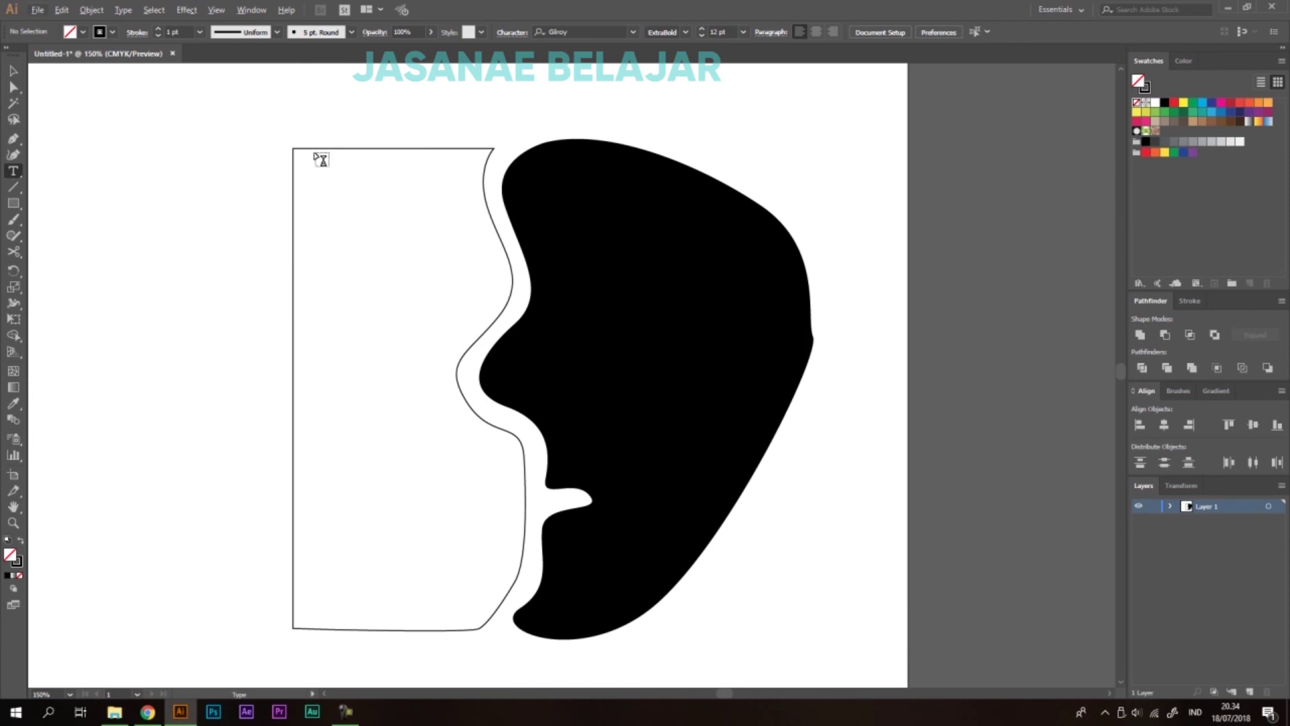
pyautogui.moveTo(412, 230); pyautogui.dragTo(338, 164)
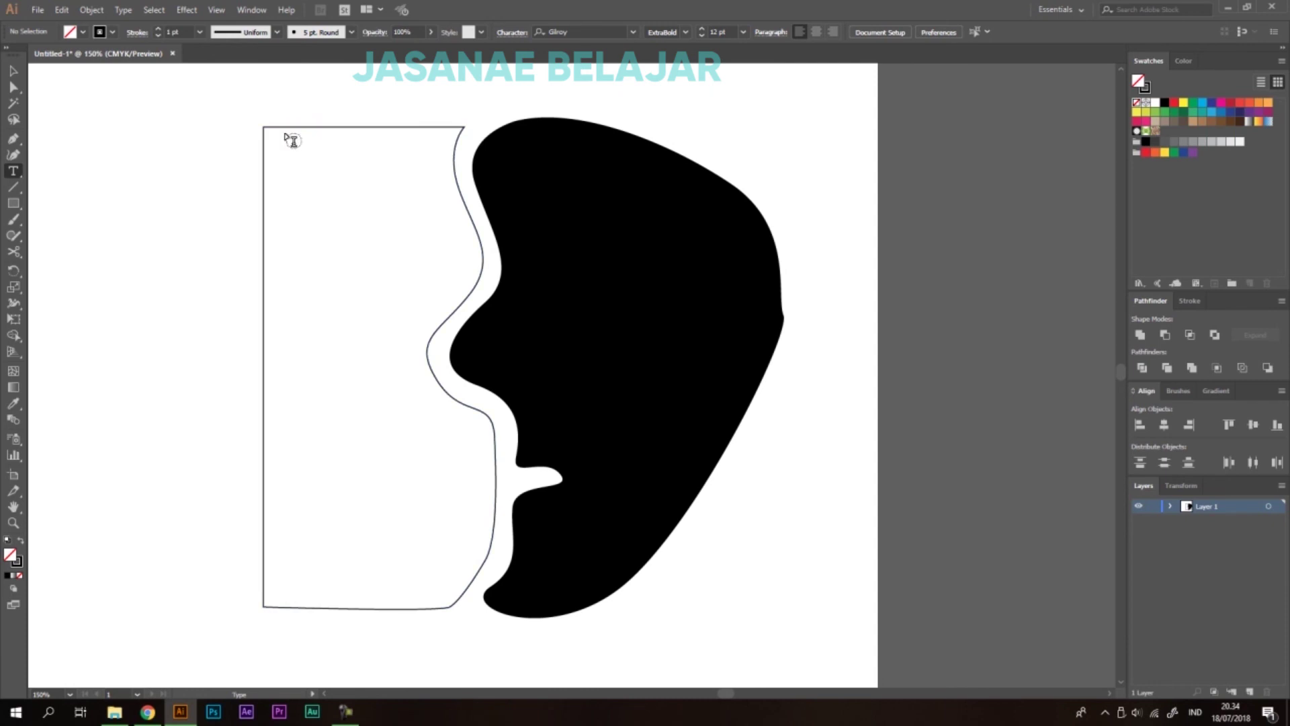
pyautogui.click(269, 127)
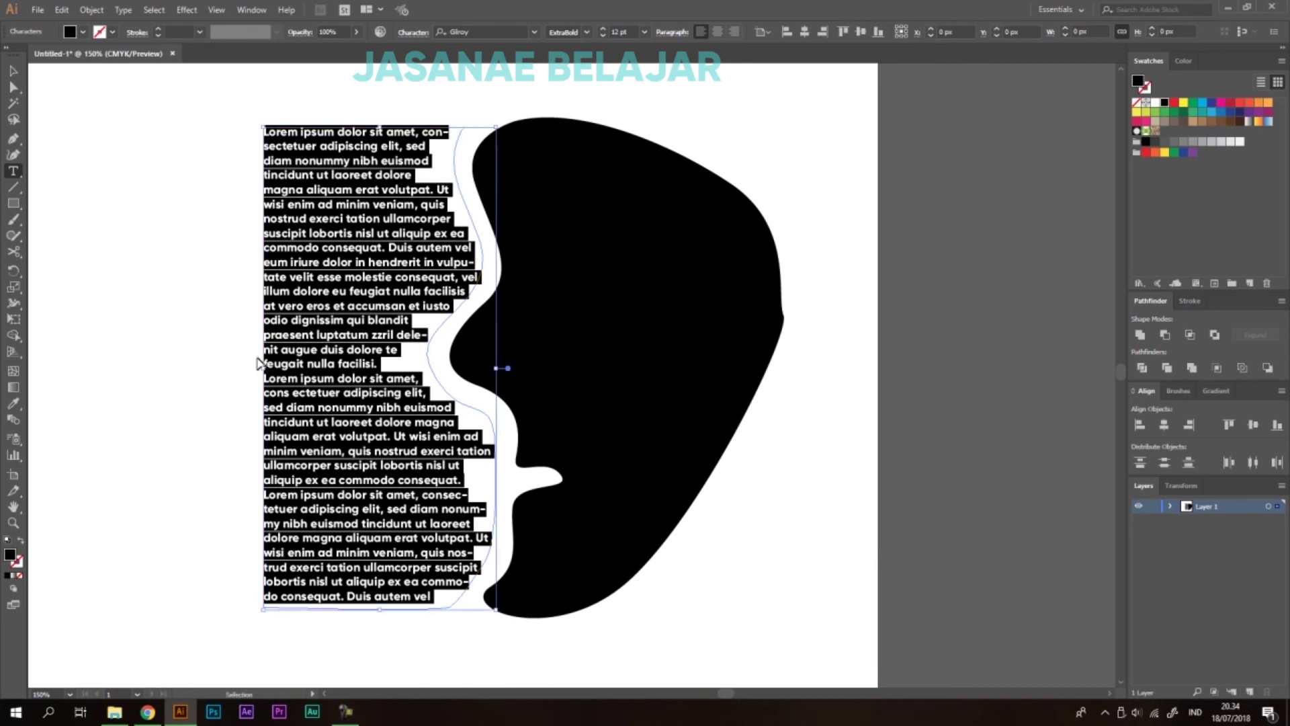
pyautogui.hotkey('ctrl', 'z')
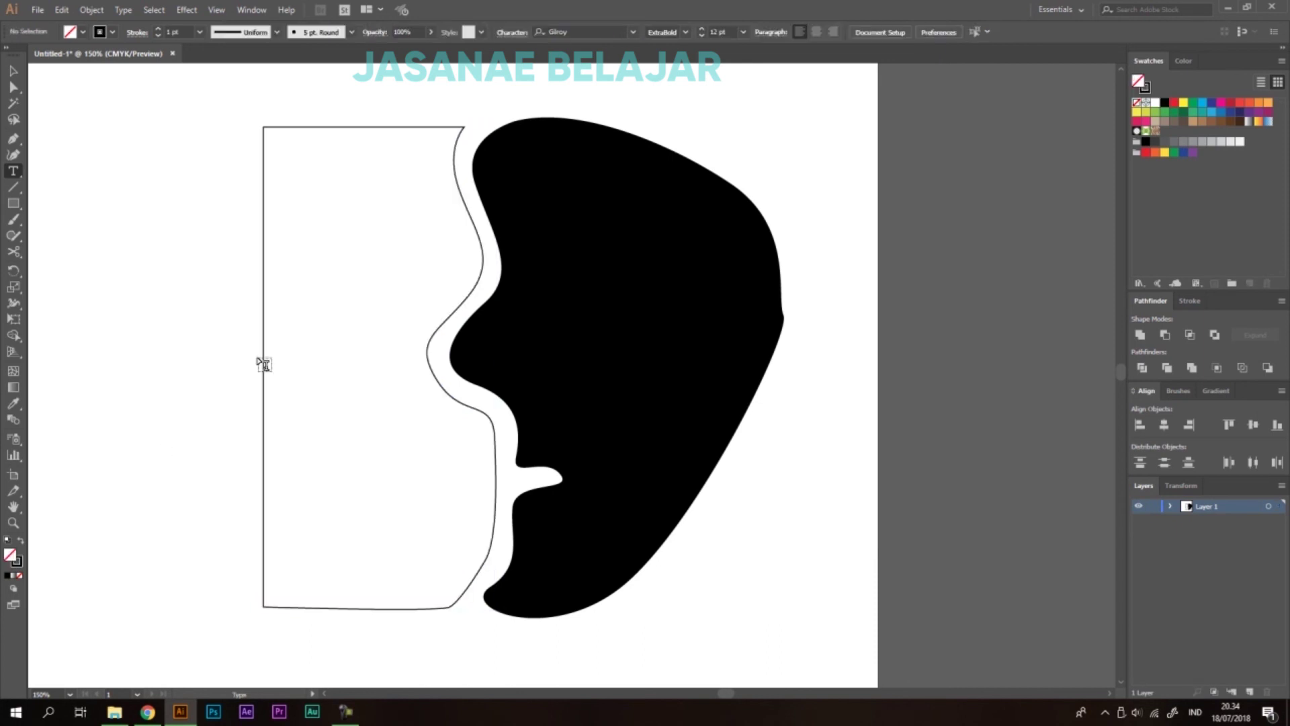
# Try running placeholder text along the outline of the shape beside the face as type on a path, and undo it
pyautogui.click(269, 127)
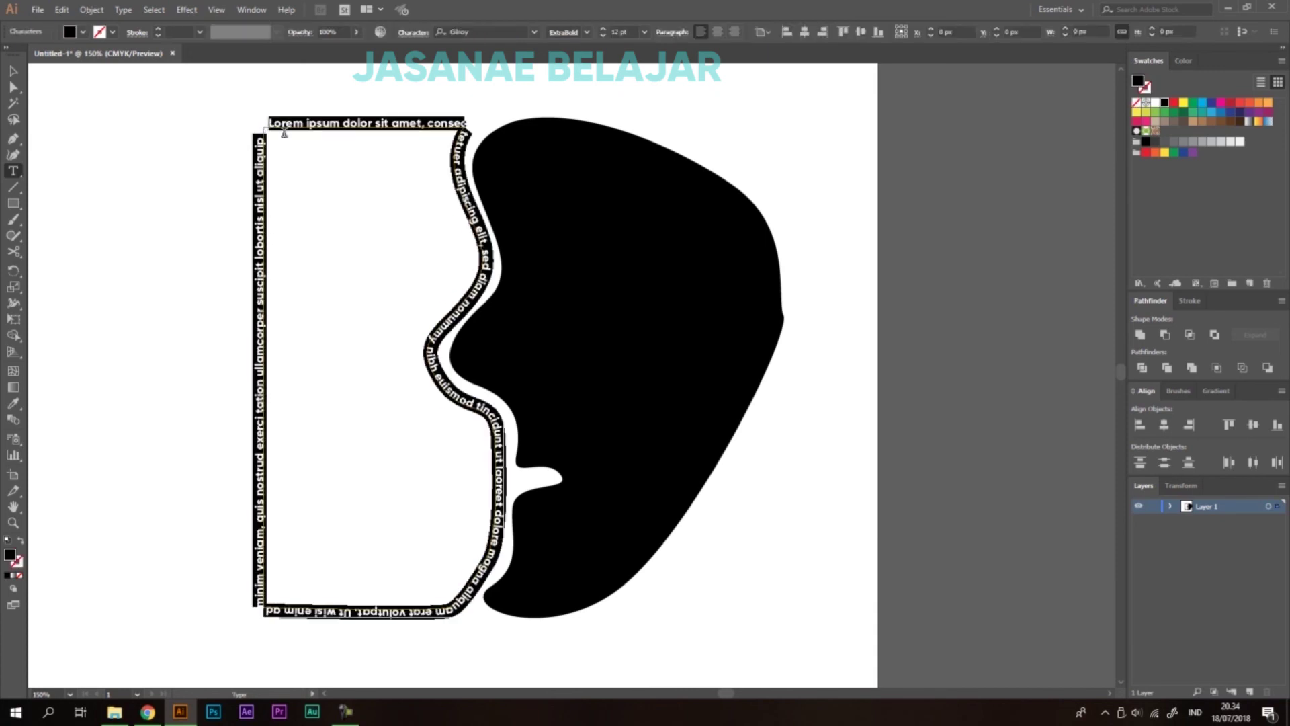
pyautogui.click(15, 71)
pyautogui.click(106, 150)
pyautogui.scroll(-2, 692, 280)
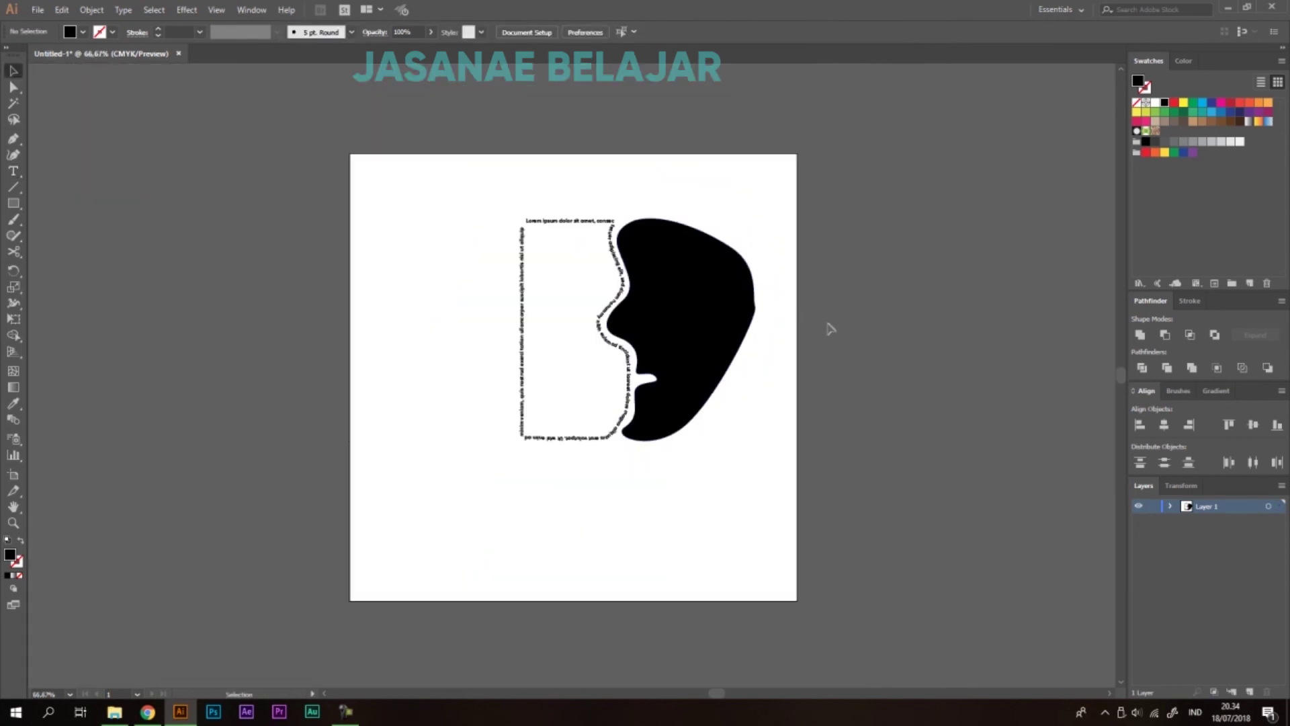
pyautogui.scroll(1, 827, 328)
pyautogui.scroll(1, 824, 333)
pyautogui.hotkey('ctrl', 'z')
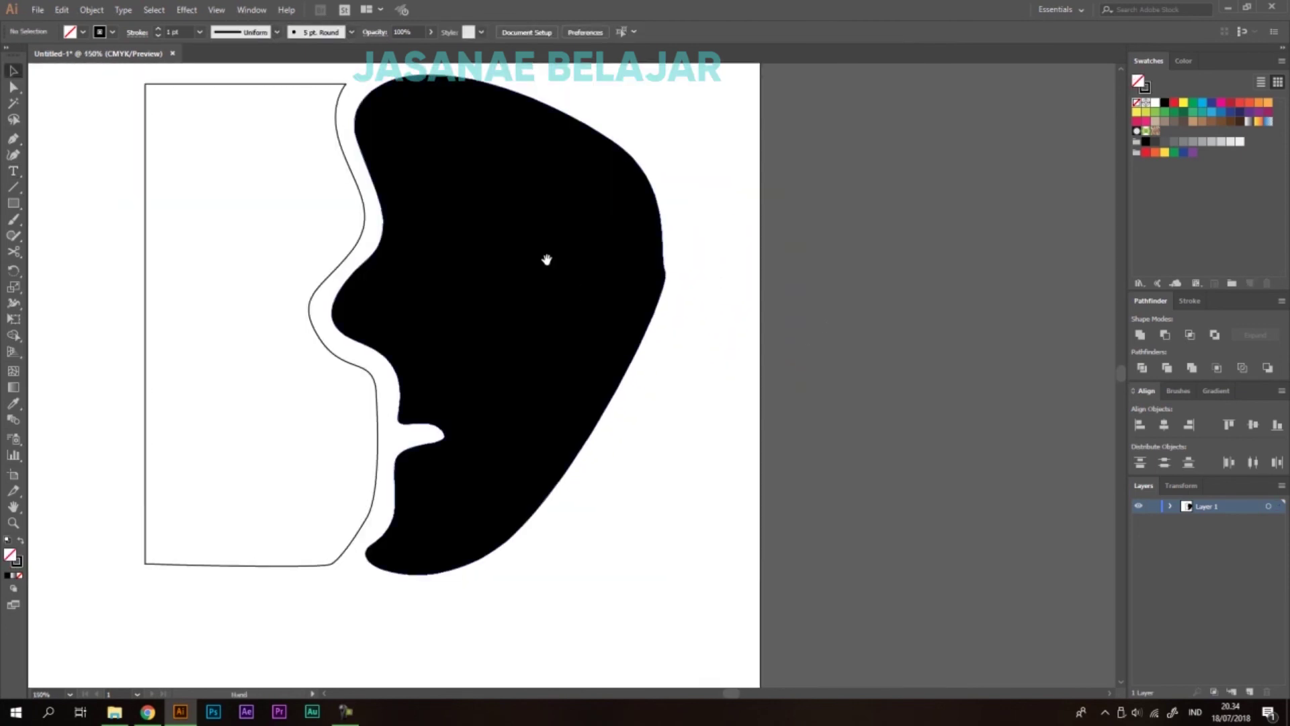
pyautogui.moveTo(583, 294); pyautogui.dragTo(649, 327)
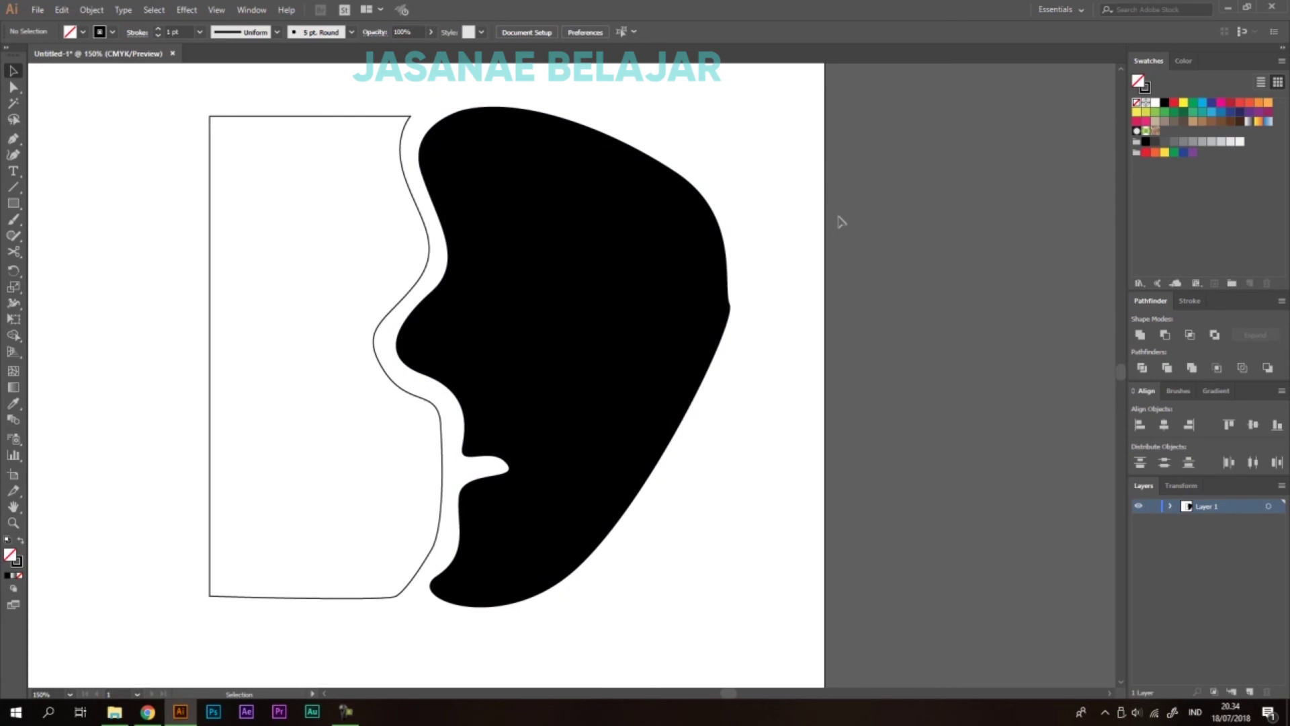